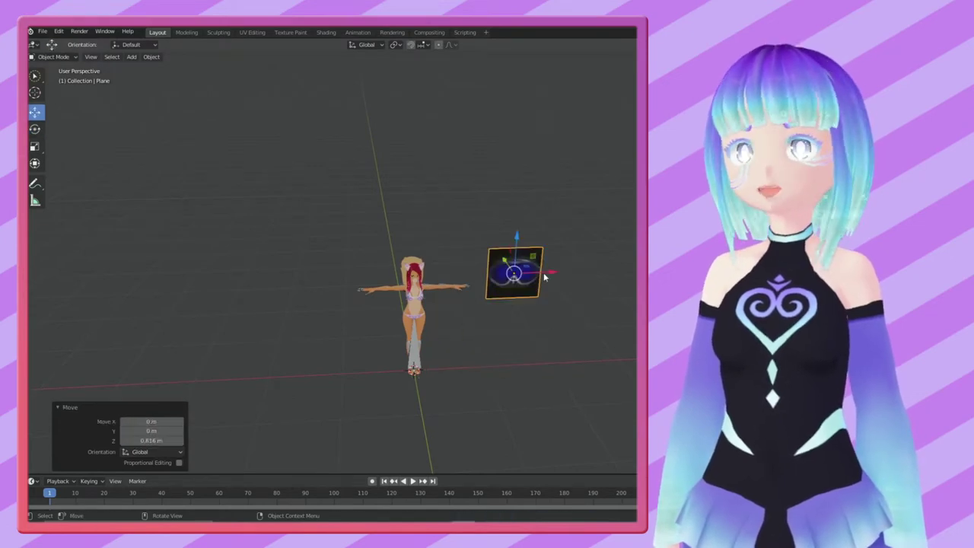
Step: In front view, add a cube to the scene and move it into position
key("KP_1")
scroll(430, 283, "up", 5)
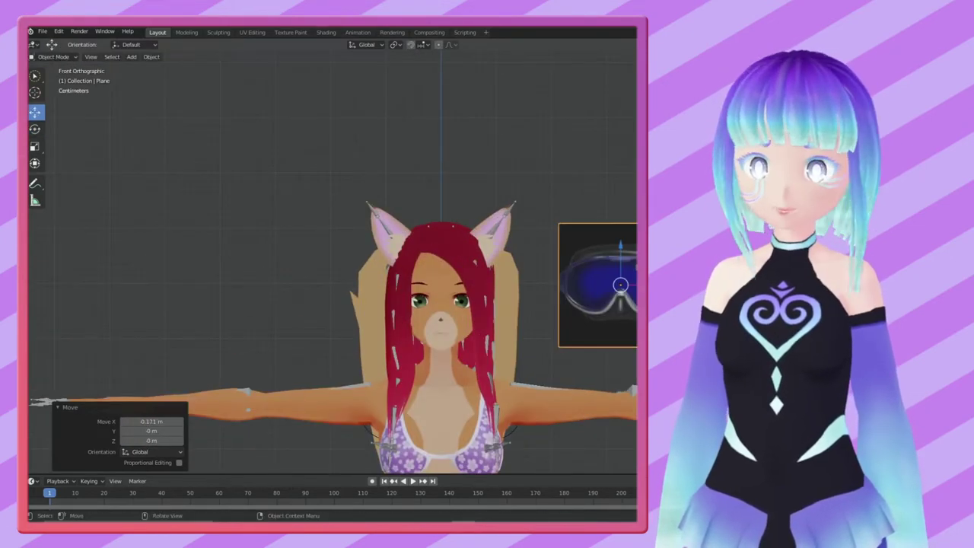
scroll(430, 283, "down", 5)
key("shift+a")
left_click(569, 213)
key("g")
left_click(428, 275)
scroll(456, 266, "down", 5)
scroll(546, 266, "up", 5)
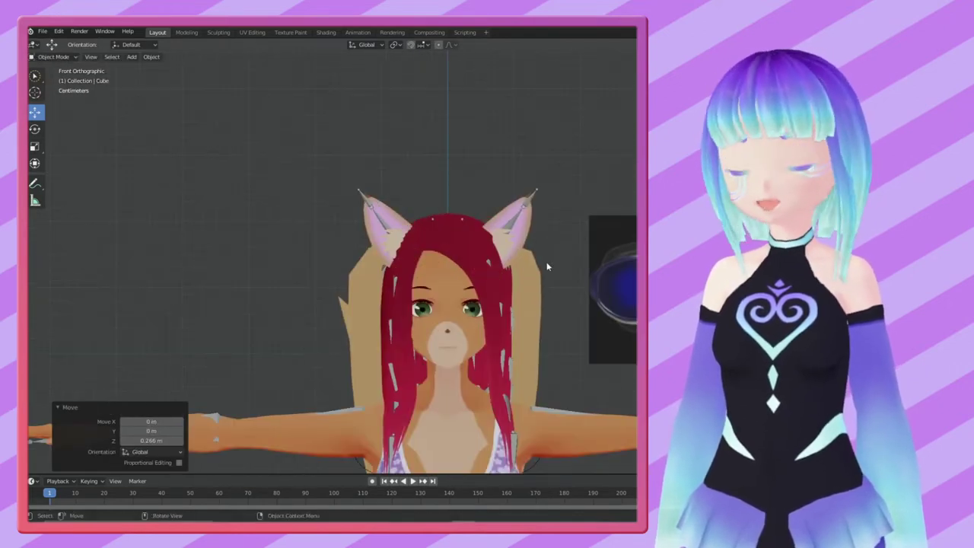
right_click(589, 265)
left_click(590, 265)
scroll(502, 315, "down", 5)
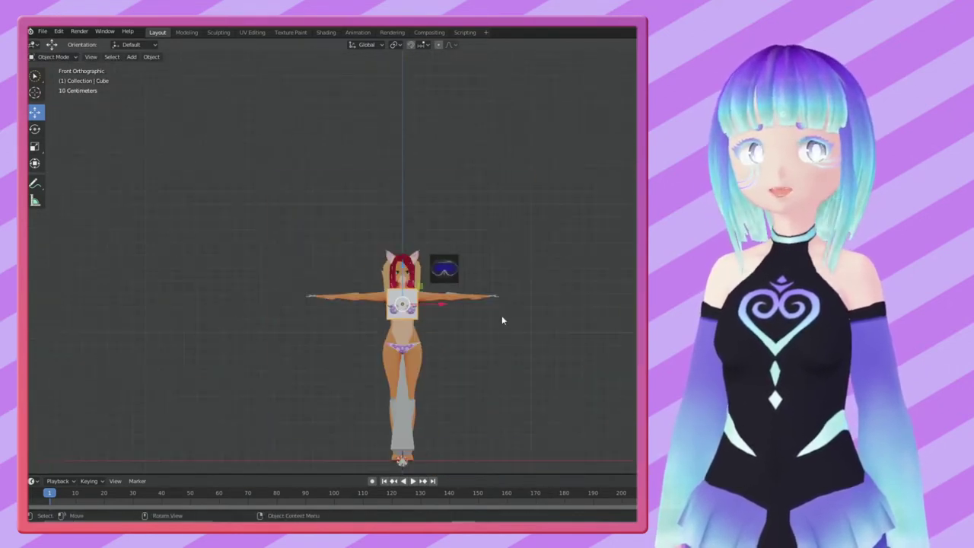
Step: Add a second cube and shrink it to a tiny size
key("shift+a")
left_click(533, 327)
key("g")
key("s")
left_click(418, 225)
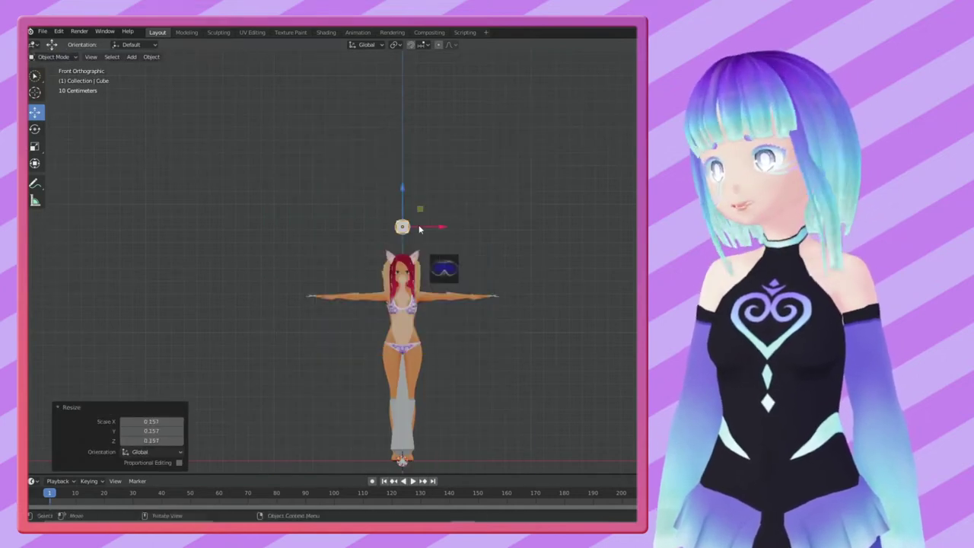
key("c")
left_click(36, 79)
left_click(403, 226)
Step: Raise the goggles reference image above the avatar's head and zoom in on it
key("shift+space")
key("g")
left_click_drag(476, 273, 434, 242)
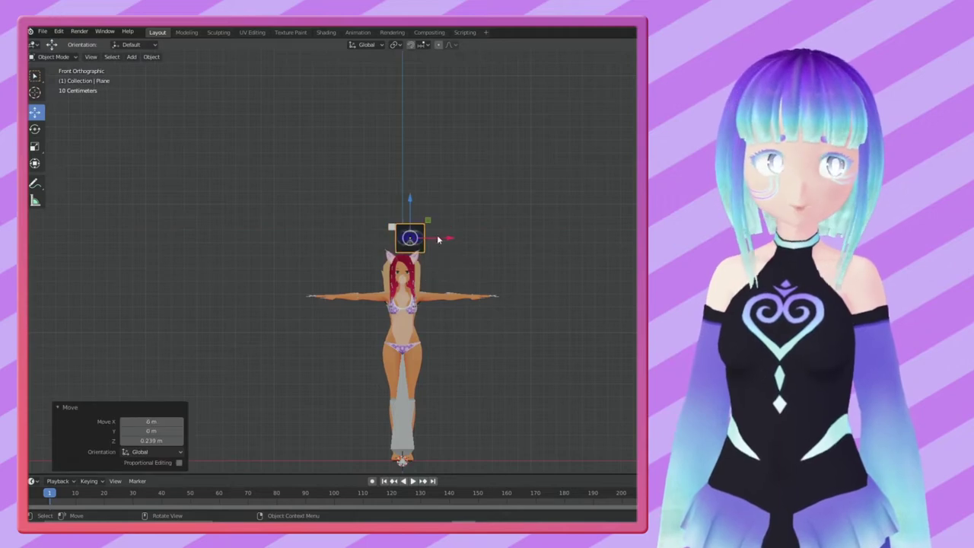
key("n")
key("KP_Decimal")
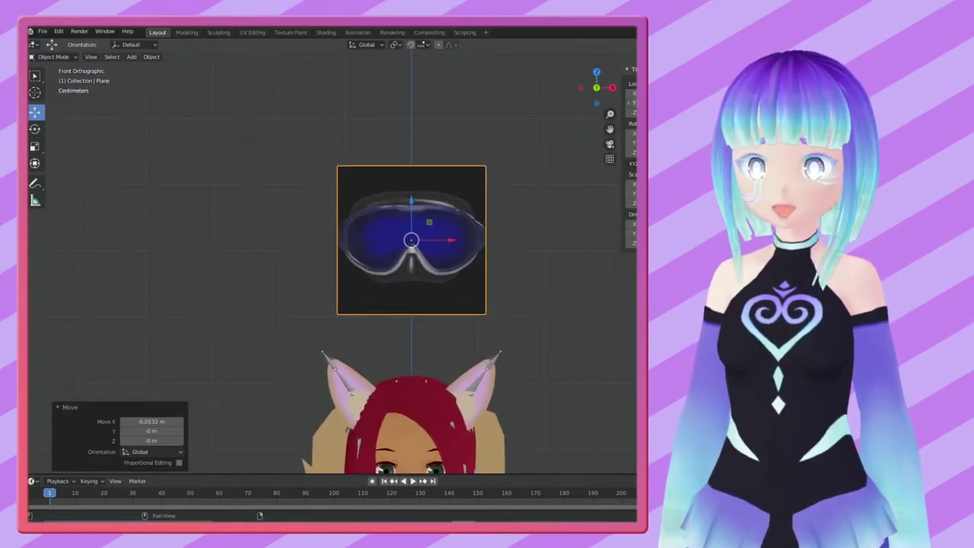
Step: Select the small cube and enter Edit Mode on its geometry
left_click(347, 238)
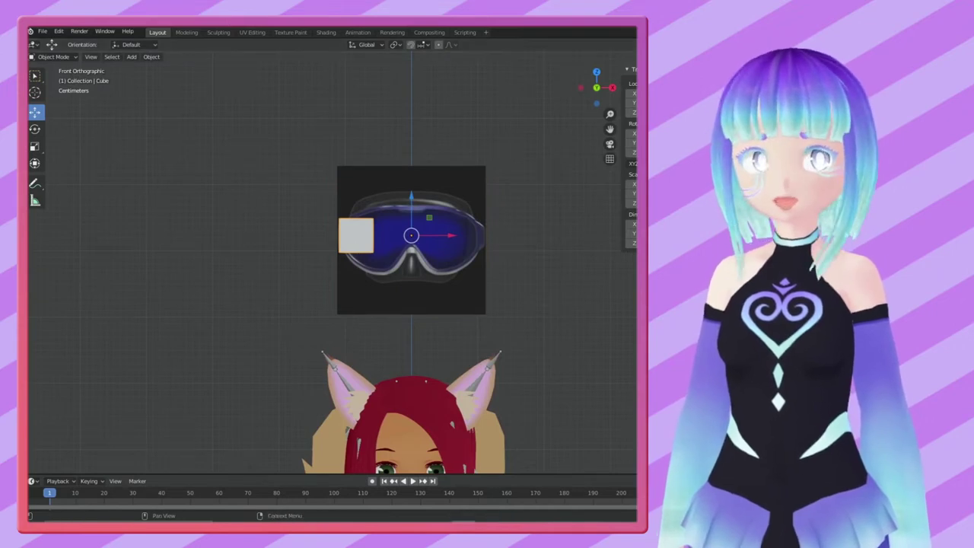
key("Tab")
scroll(411, 228, "up", 2)
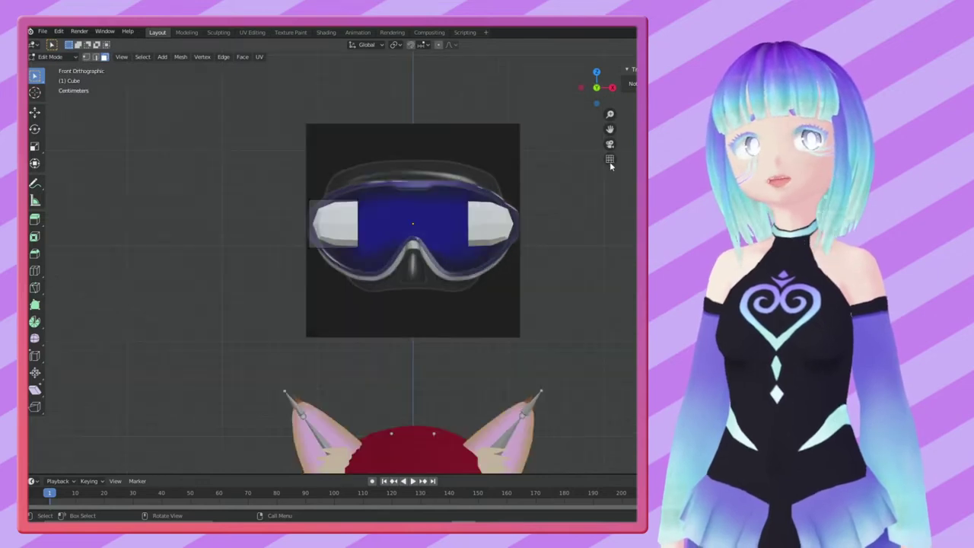
Step: Slide the white block right along X and extrude it sideways
key("shift+space")
key("g")
left_click_drag(358, 211, 411, 223)
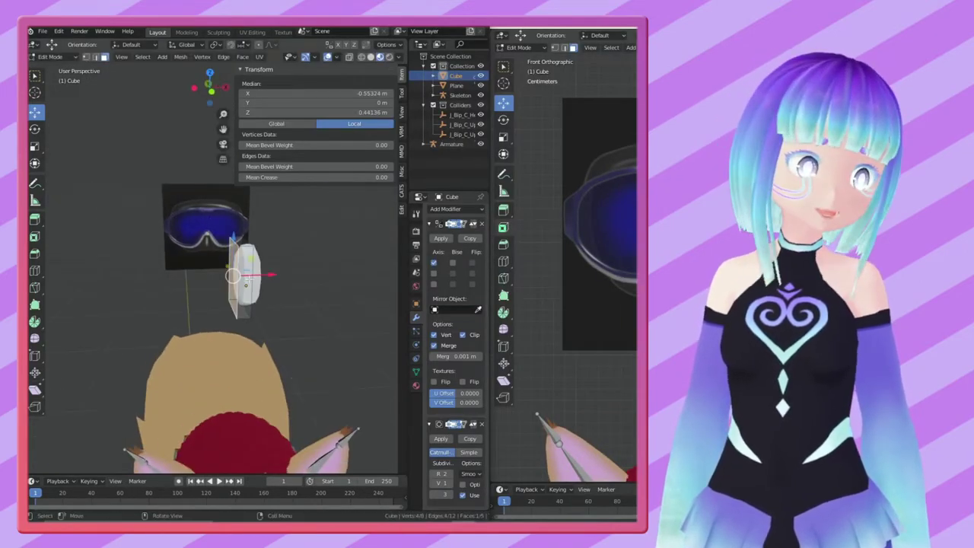
key("g")
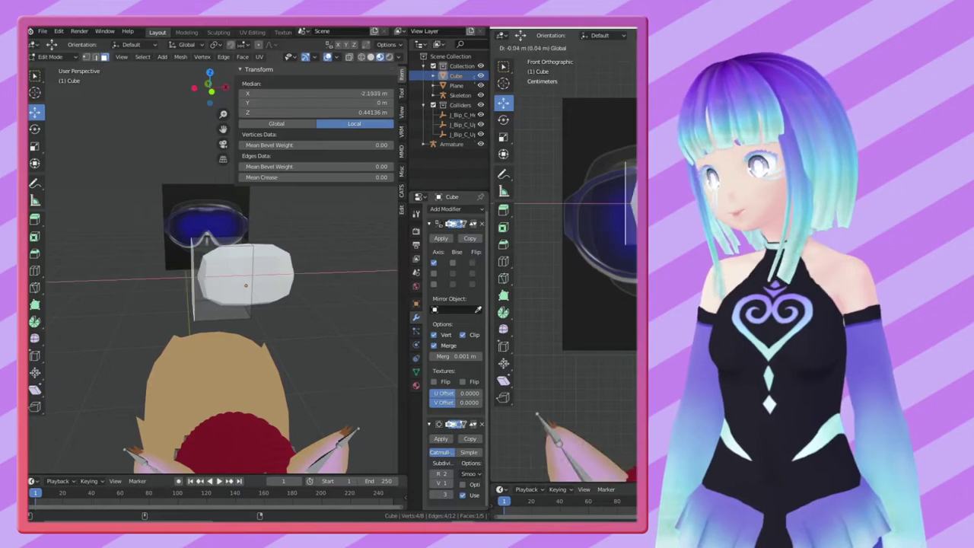
key("Escape")
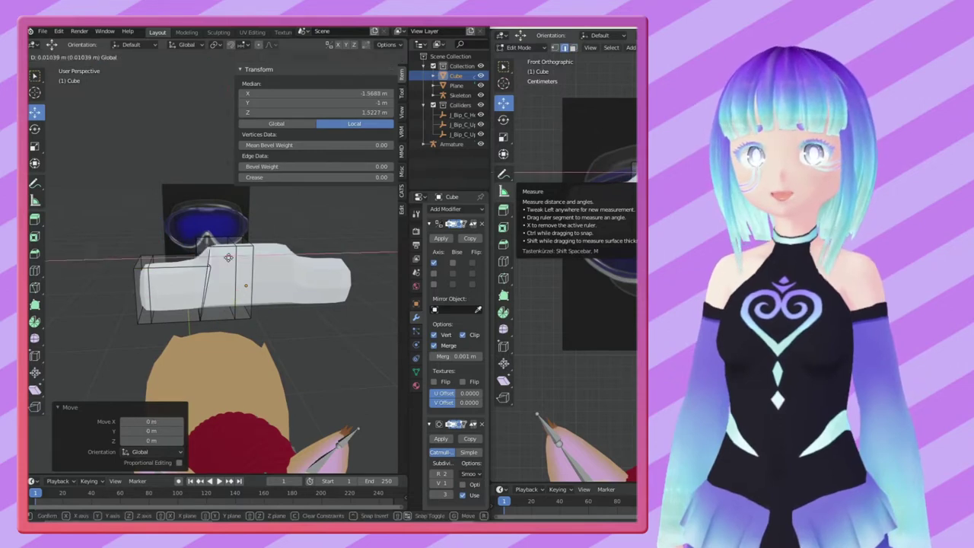
Step: Pull the top-left vertices outward to extend the frame, then scale them to 0.666
left_click(228, 258, "ctrl")
left_click_drag(268, 274, 265, 272)
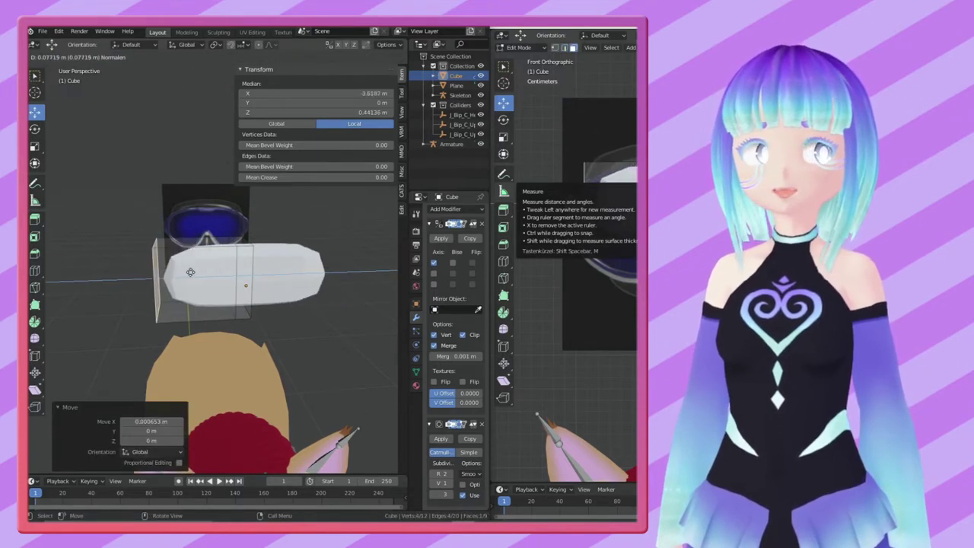
middle_click_drag(313, 266, 216, 213)
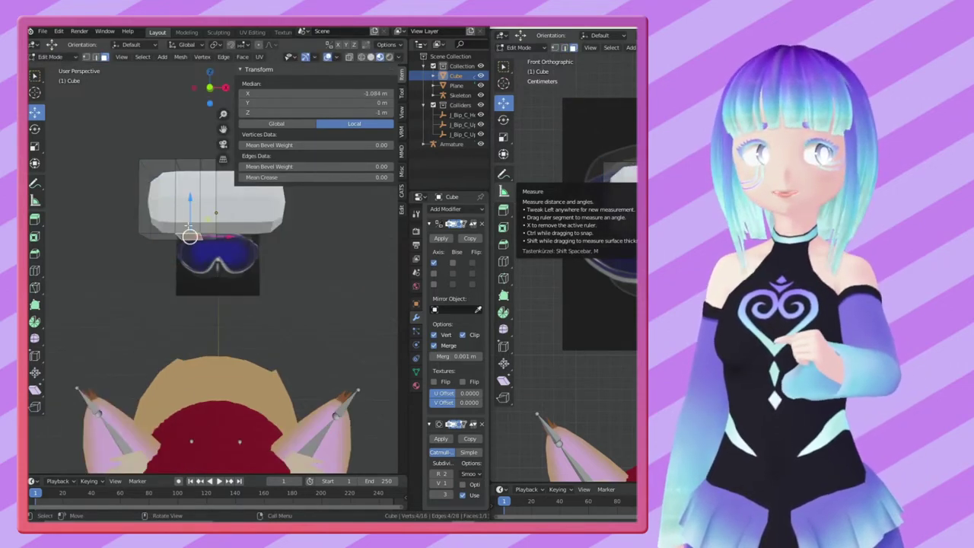
left_click_drag(201, 237, 235, 241)
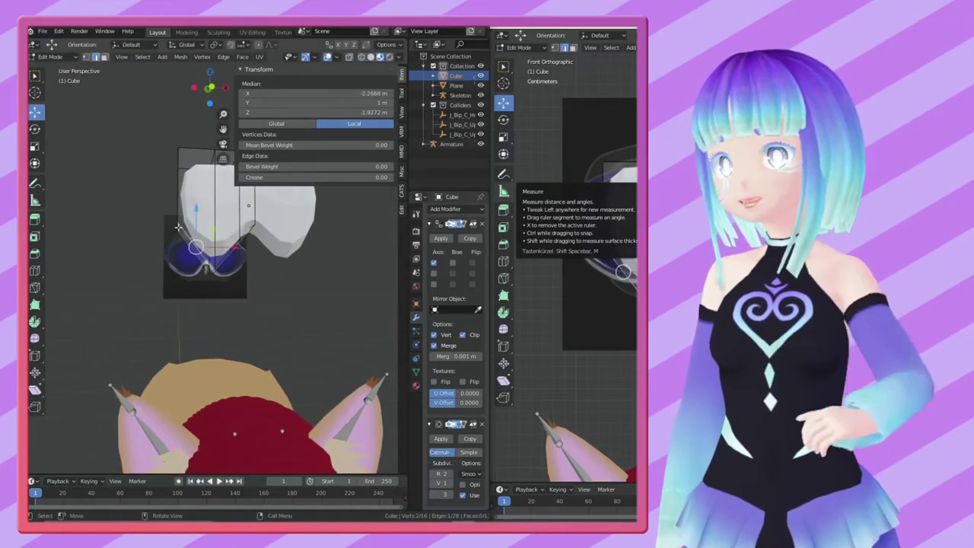
left_click(236, 240)
mouse_move(137, 266)
middle_mouse_down()
mouse_move(183, 191)
mouse_move(168, 228)
middle_mouse_up()
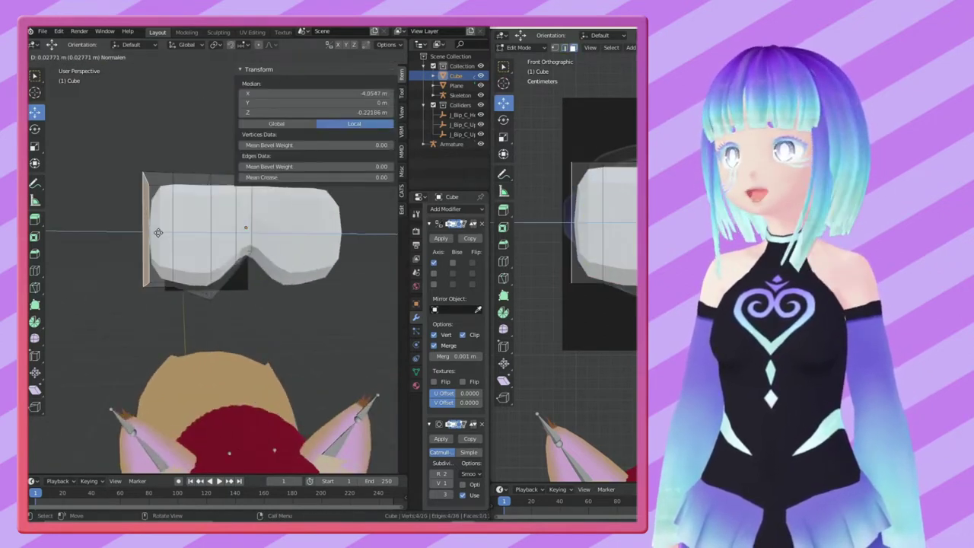
key("s")
left_click(156, 234)
left_click(122, 205)
Step: With snapping on, reposition the frame-edge and side vertices to trace the goggle outline
mouse_move(122, 205)
middle_mouse_down()
mouse_move(230, 232)
mouse_move(242, 309)
mouse_move(319, 251)
middle_mouse_up()
key("alt+a")
left_click(230, 232)
left_click(241, 45)
key("g")
left_click(241, 309)
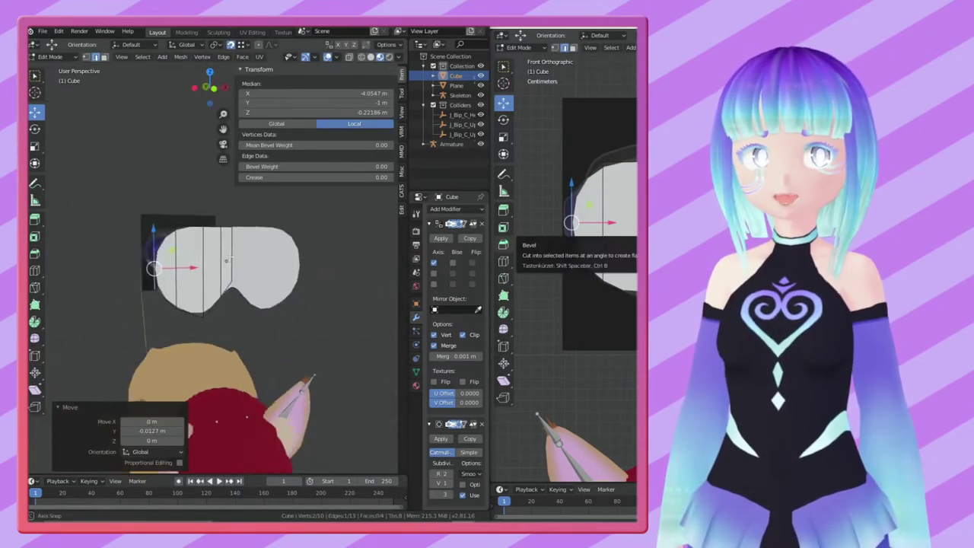
left_click(589, 226)
key("g")
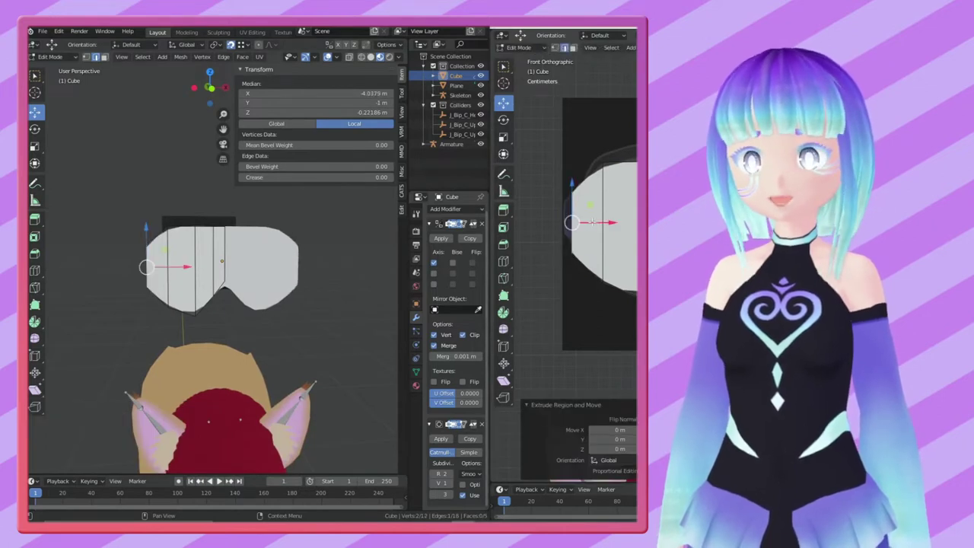
left_click_drag(571, 222, 587, 176)
left_click(604, 226)
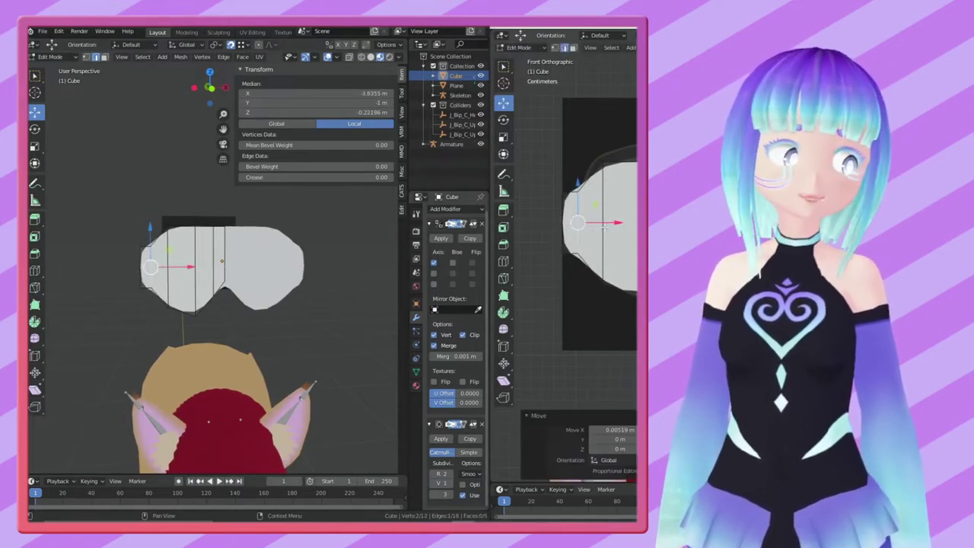
Step: Bevel the frame's outer side edge and return to Object Mode
left_click(503, 243)
left_click_drag(576, 229, 590, 228)
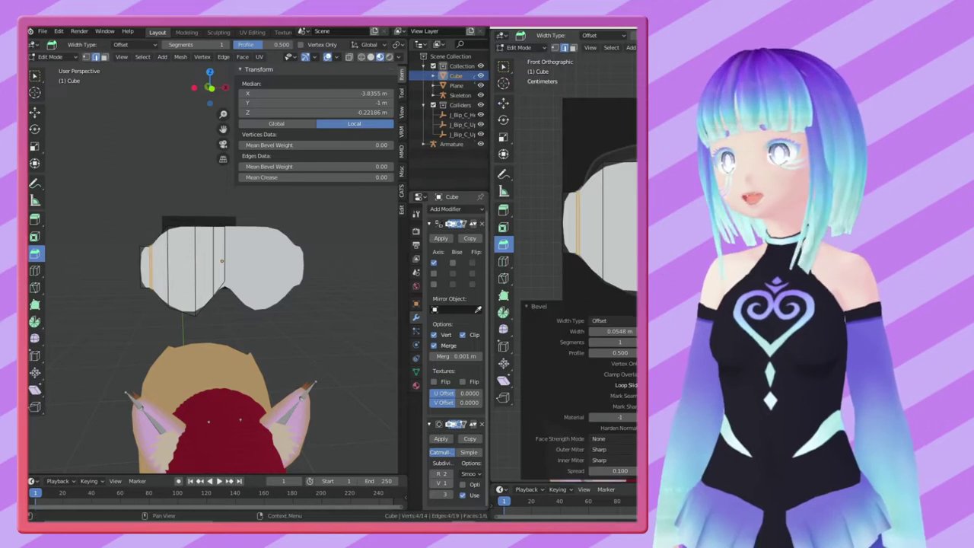
key("Tab")
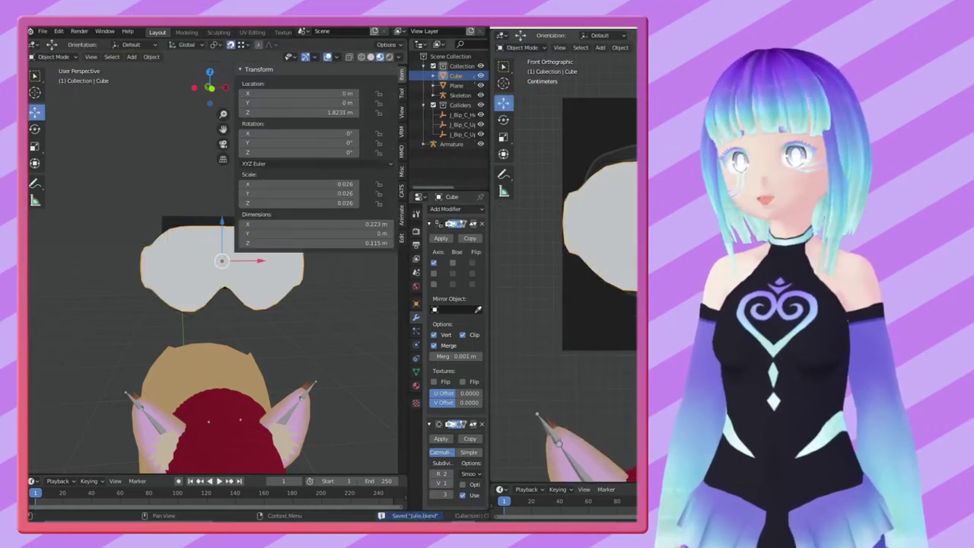
scroll(567, 228, "up", 1)
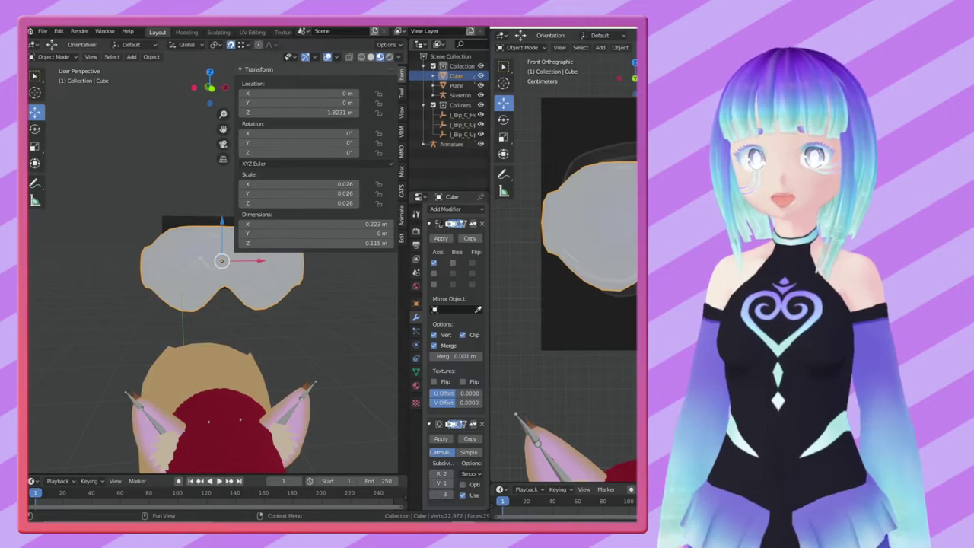
Step: Back in Edit Mode, move the frame's top vertex to X 0
scroll(577, 220, "up", 1)
key("Tab")
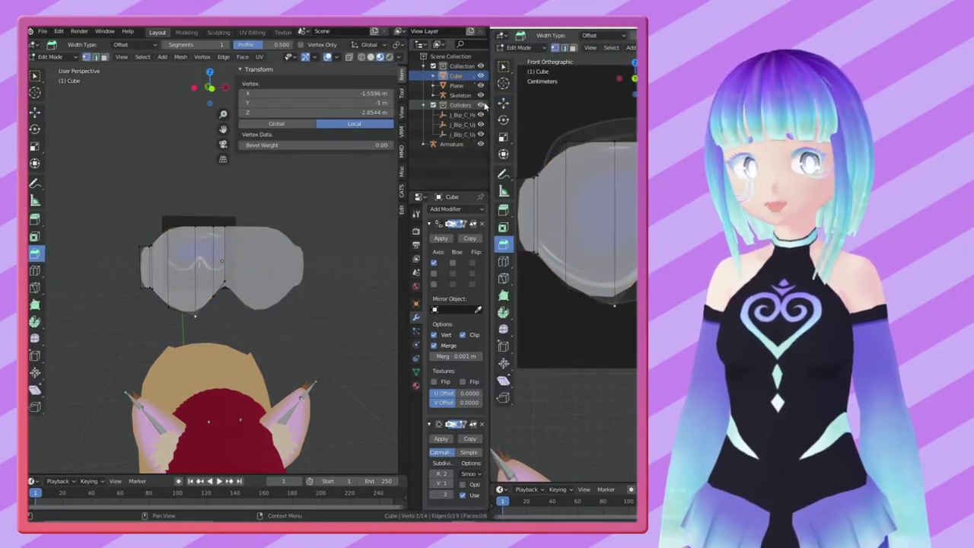
left_click(503, 101)
left_click(567, 274)
key("KP_Decimal")
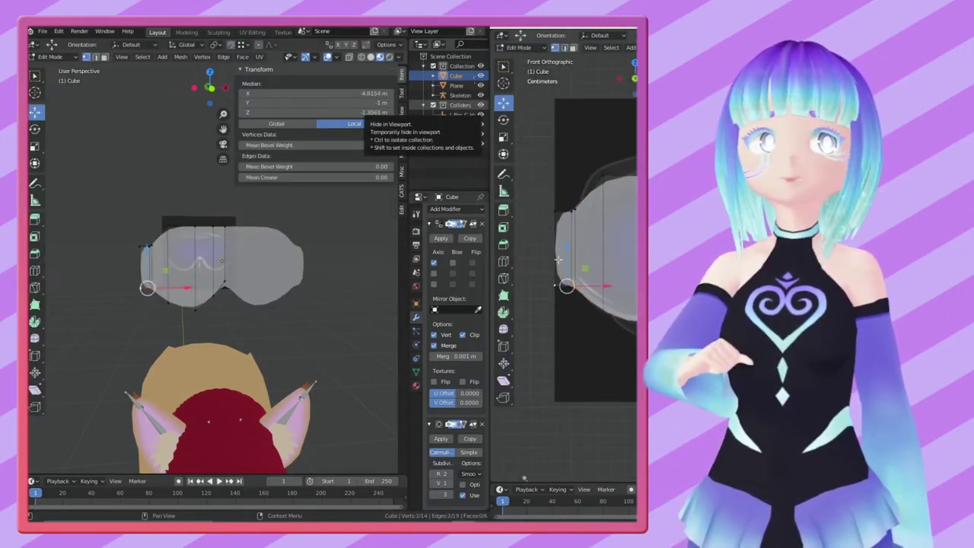
left_click(601, 175)
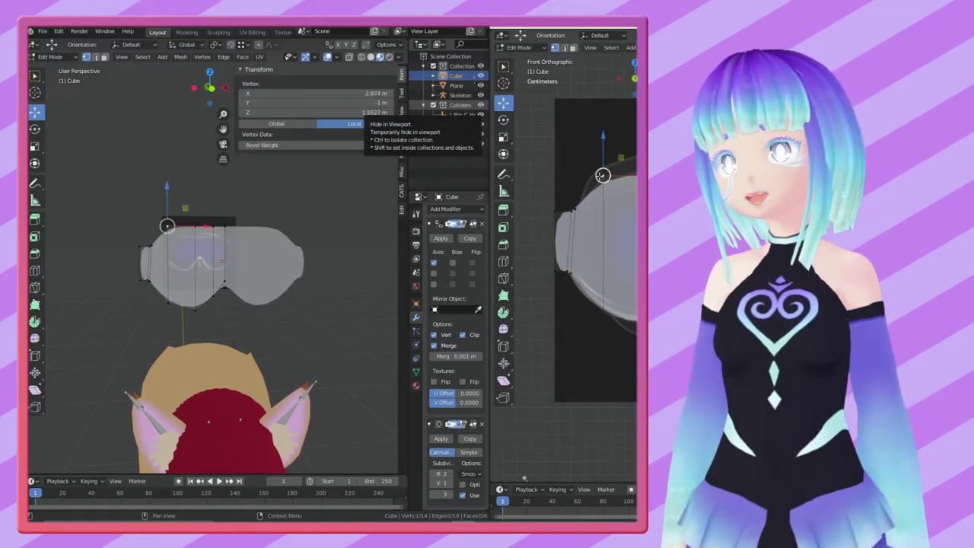
left_click_drag(602, 175, 635, 175)
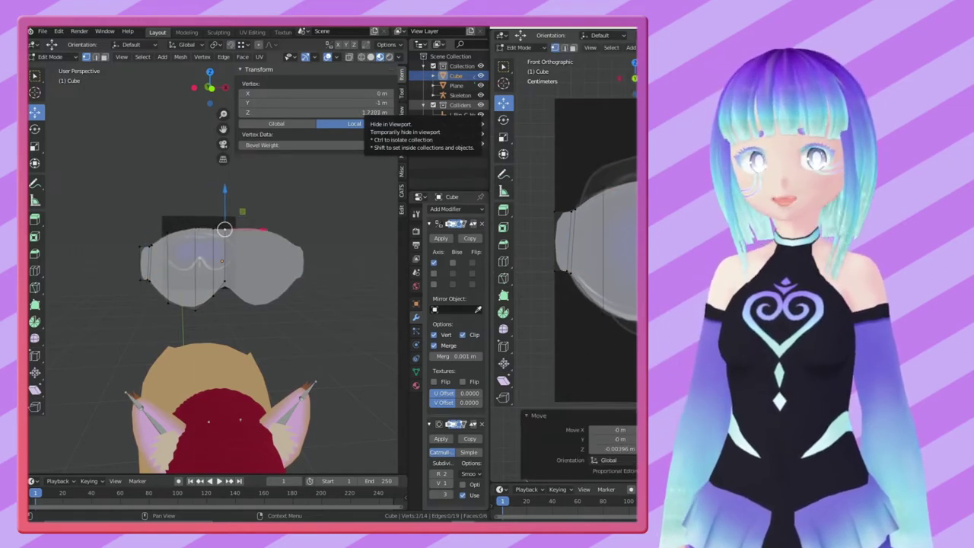
Step: Add an edge loop across the frame and lower the nose-bridge vertex along Z
left_click(503, 261)
left_click(594, 228)
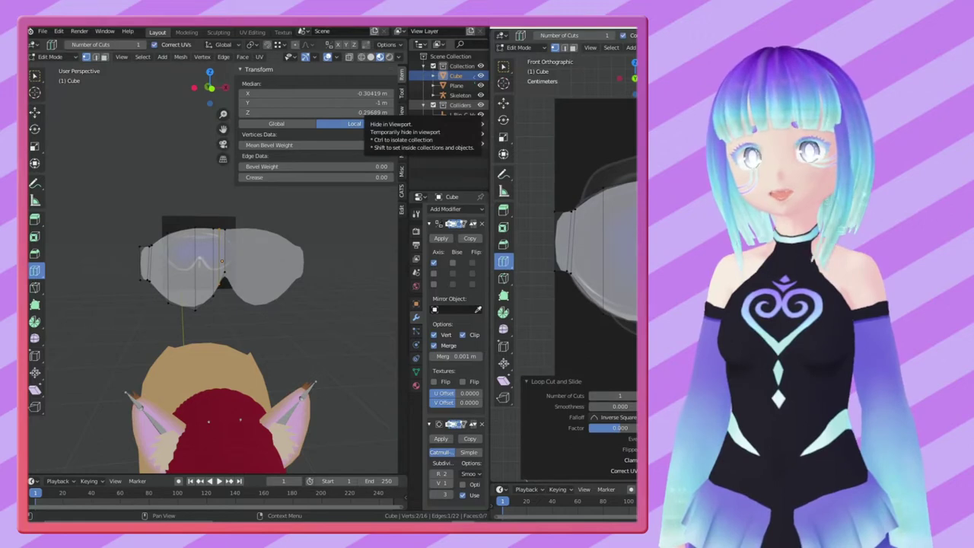
left_click(503, 102)
left_click_drag(586, 274, 522, 476)
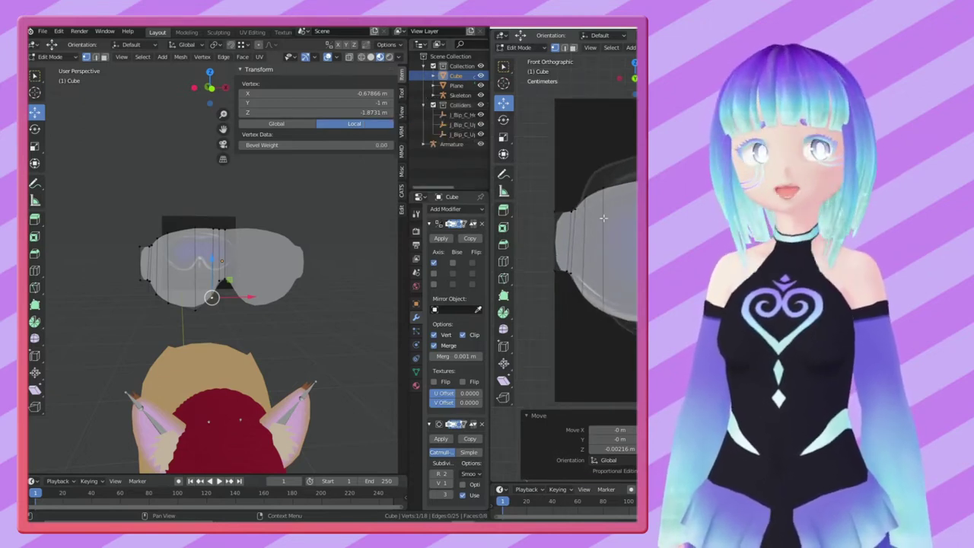
Step: Select the goggle frame's left lens faces and inner rim loop
key("l")
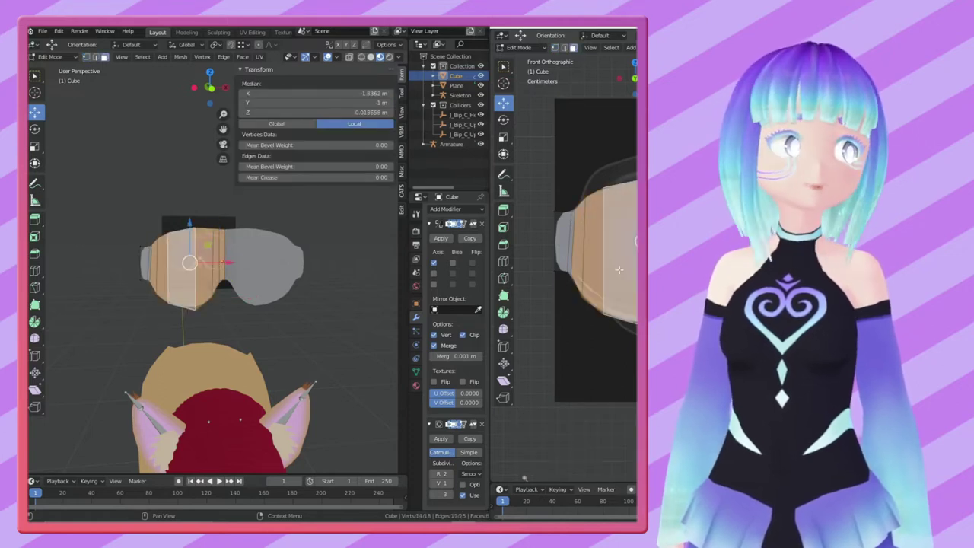
left_click(524, 478)
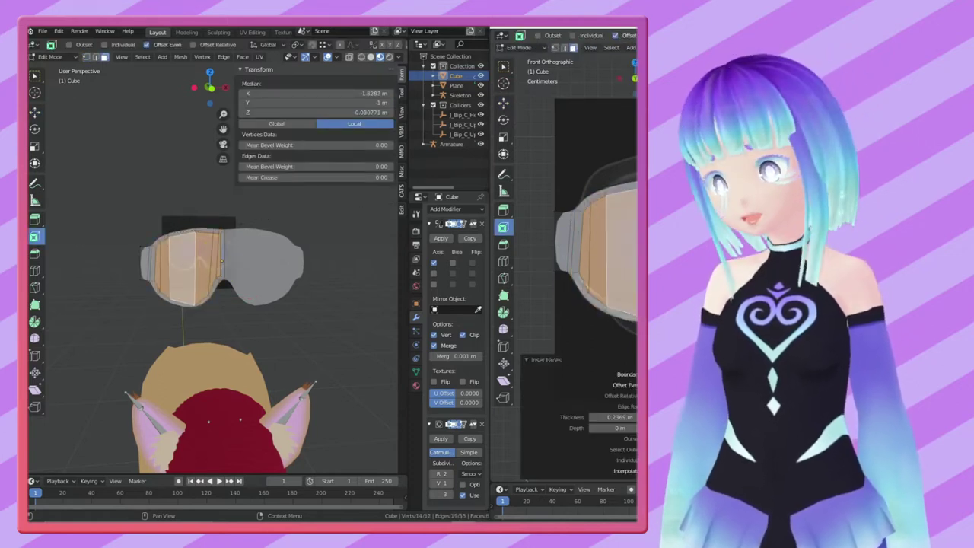
left_click(505, 105)
left_click(220, 233)
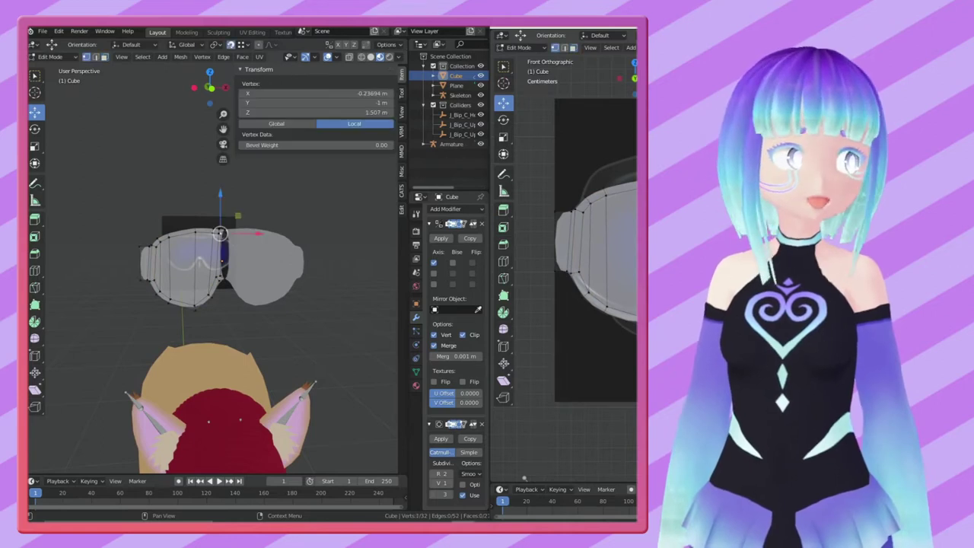
left_click(524, 478)
key("l")
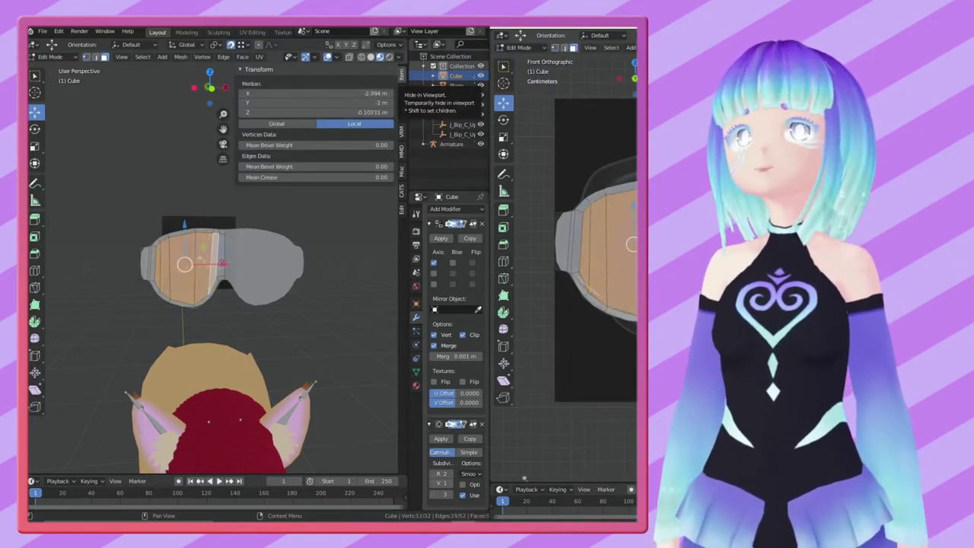
scroll(593, 232, "up", 3)
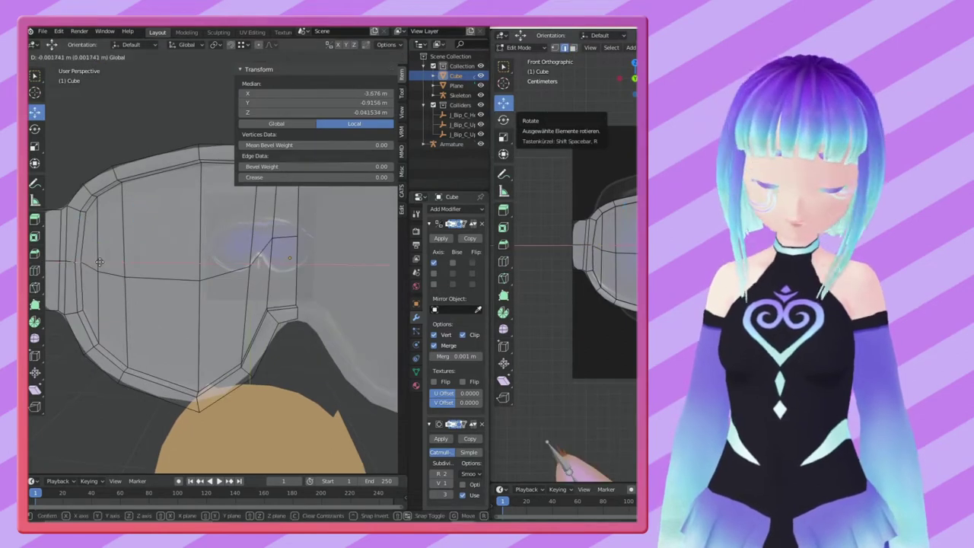
left_click(98, 260)
Step: Set the rim loop's edge crease to 1.0, leave Edit Mode and save
right_click(163, 225)
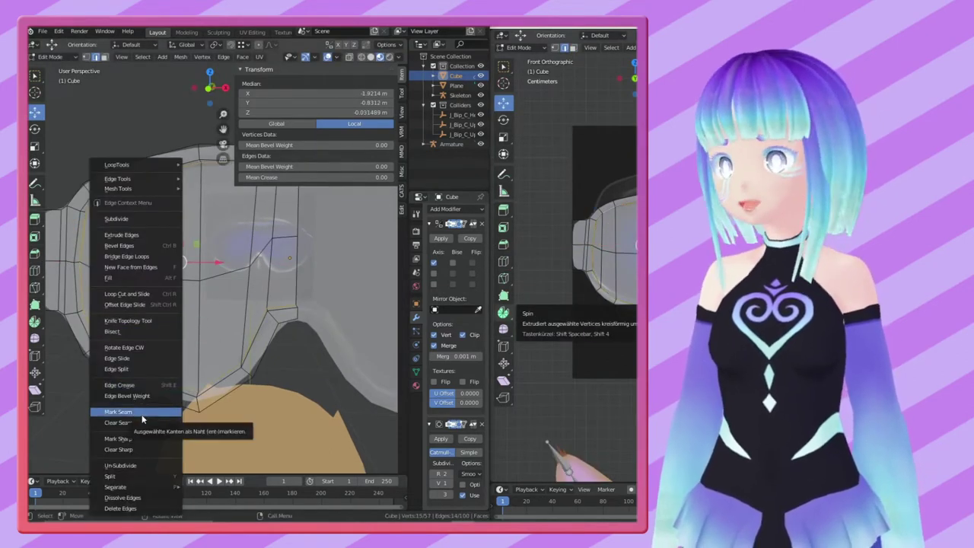
left_click(121, 385)
left_click(120, 441)
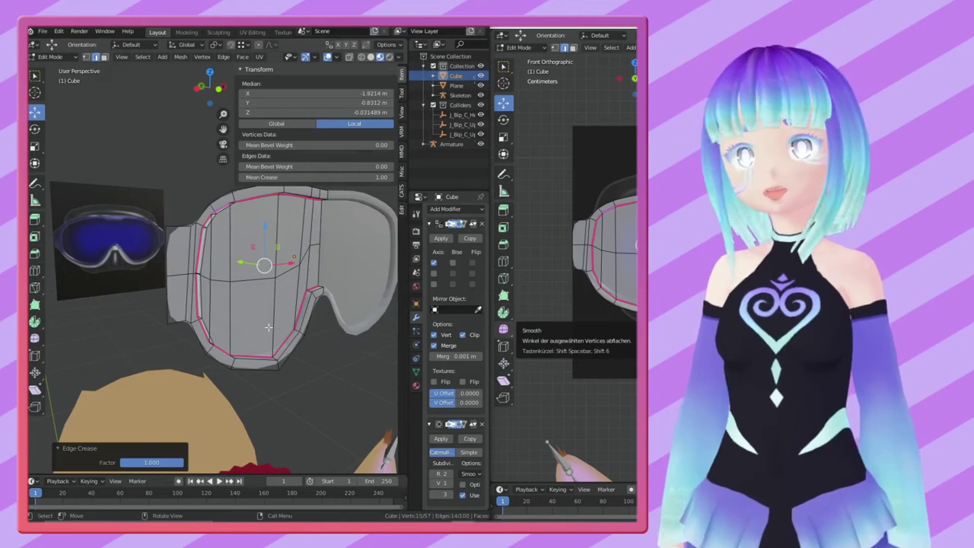
scroll(268, 328, "down", 5)
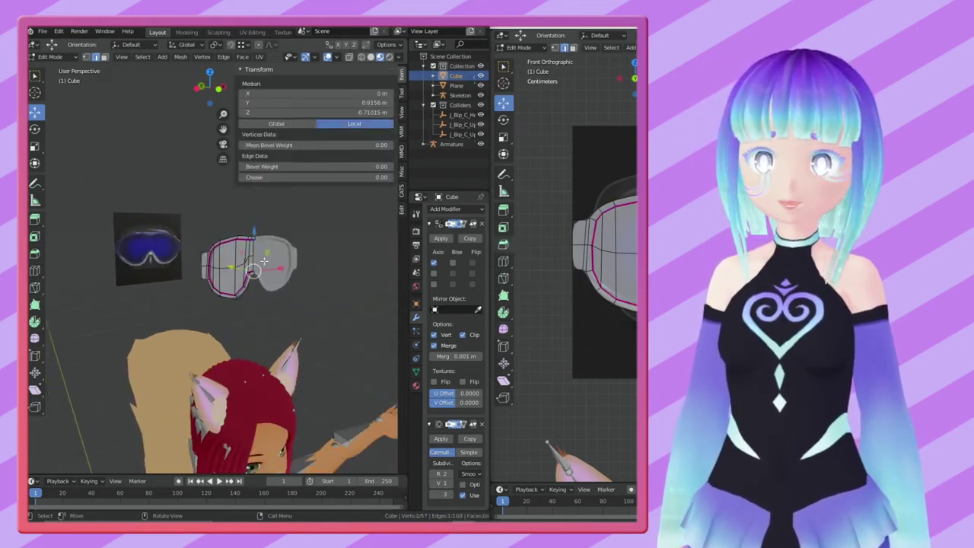
key("Tab")
key("ctrl+s")
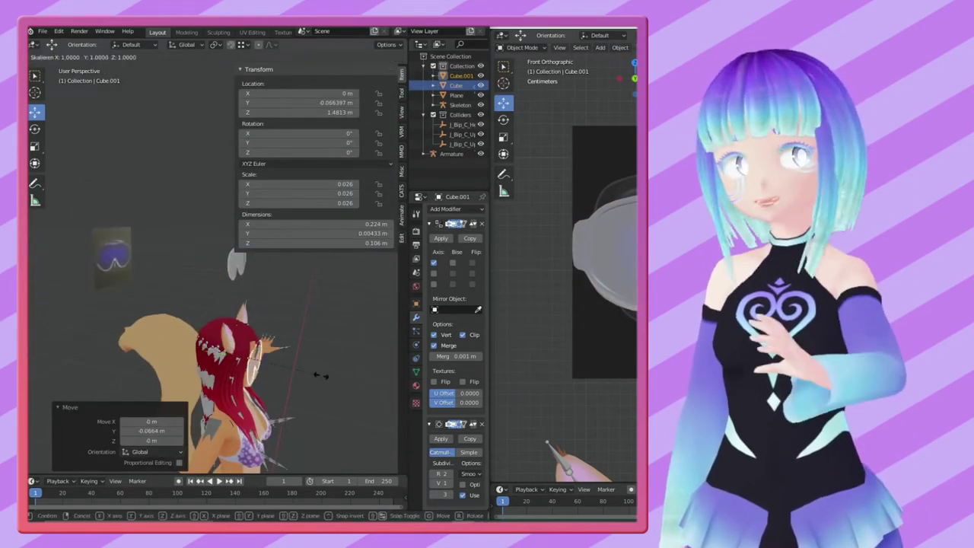
Step: Scale the goggles copy Cube.001 to 0.020 over the eyes and zoom in on it
left_click(268, 394)
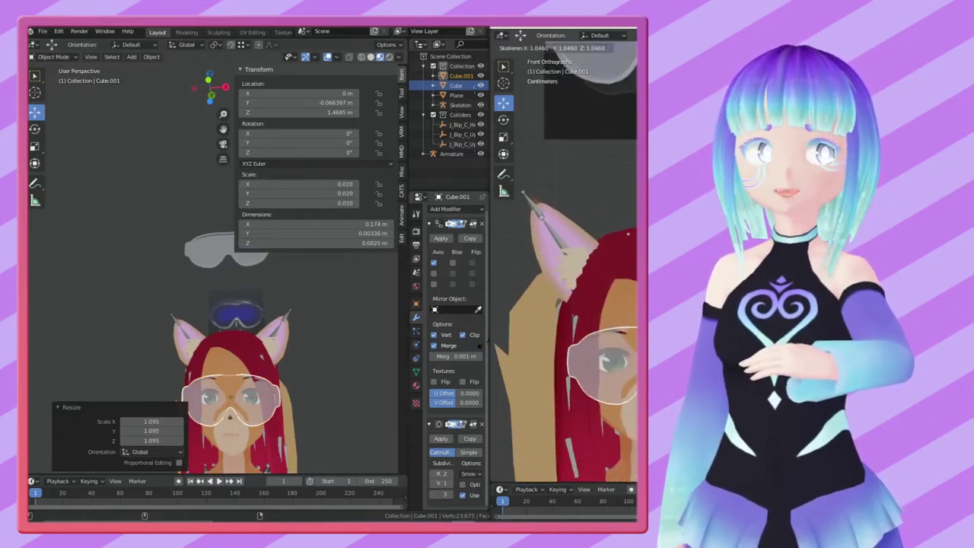
key("Return")
middle_click_drag(257, 348, 265, 350)
scroll(567, 304, "up", 3)
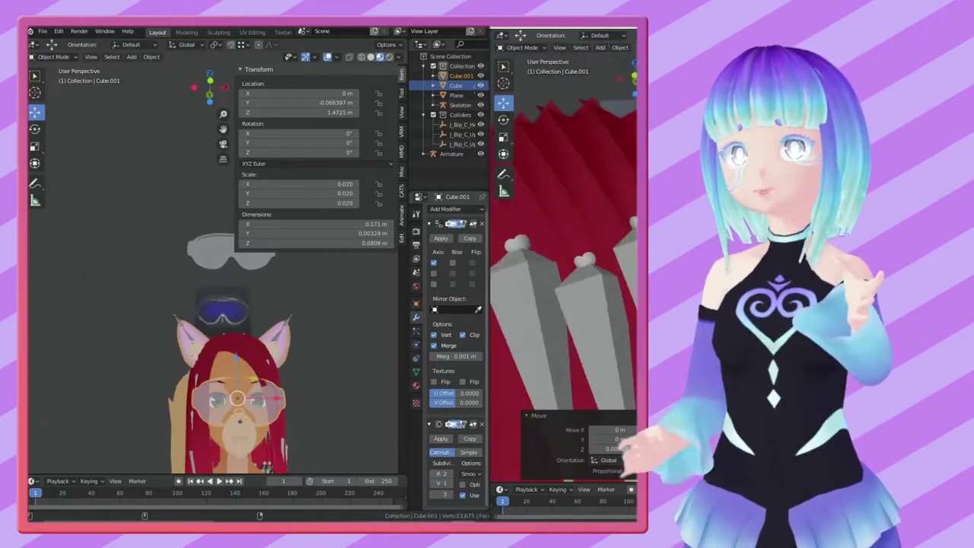
scroll(289, 307, "up", 4)
Step: In Edit Mode, shift the goggle edge vertices slightly upward to fit the face
key("Tab")
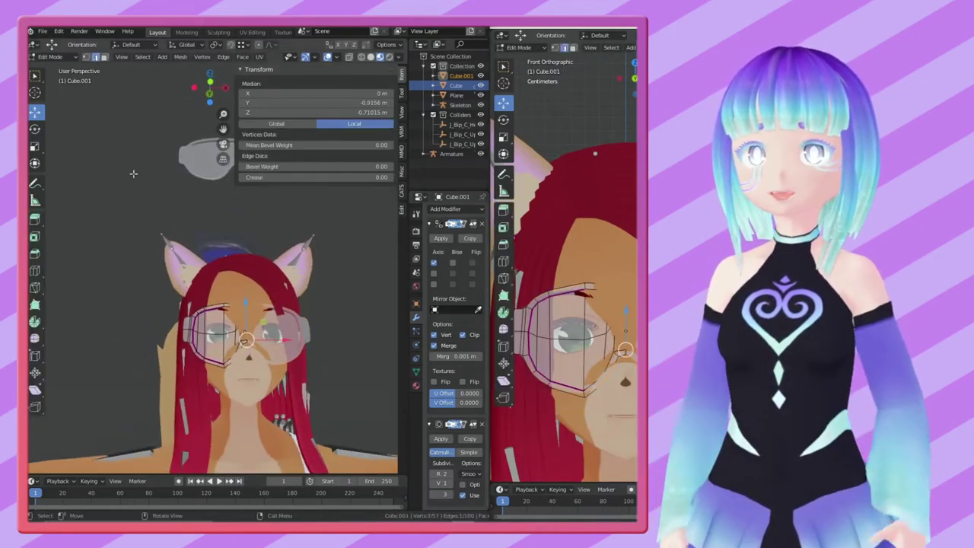
key("g")
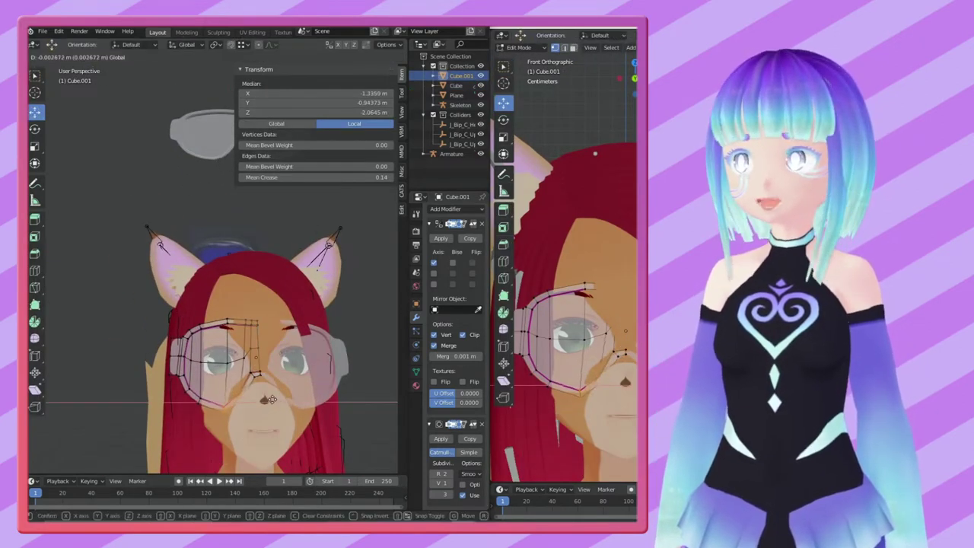
key("Return")
scroll(290, 414, "up", 2)
key("shift+space")
key("g")
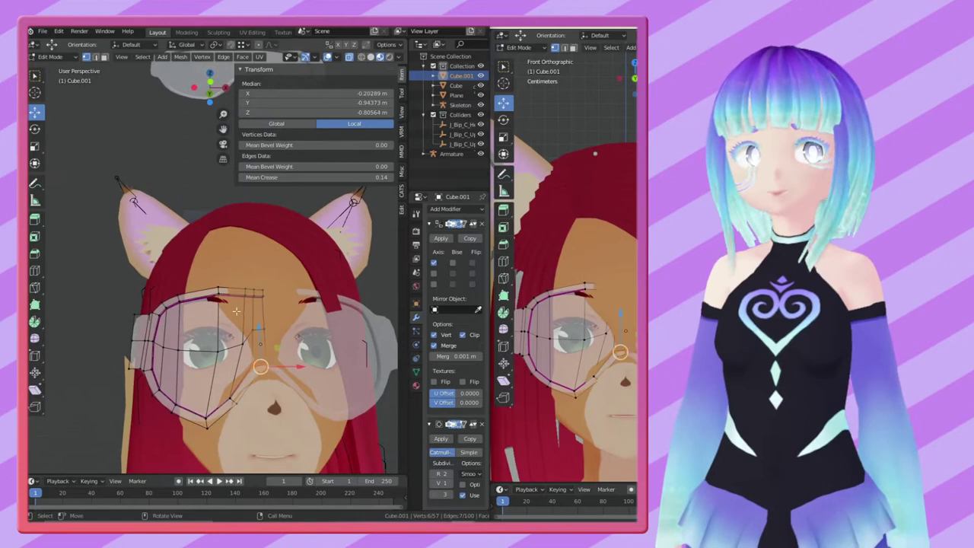
left_click_drag(283, 431, 283, 427)
left_click(289, 419)
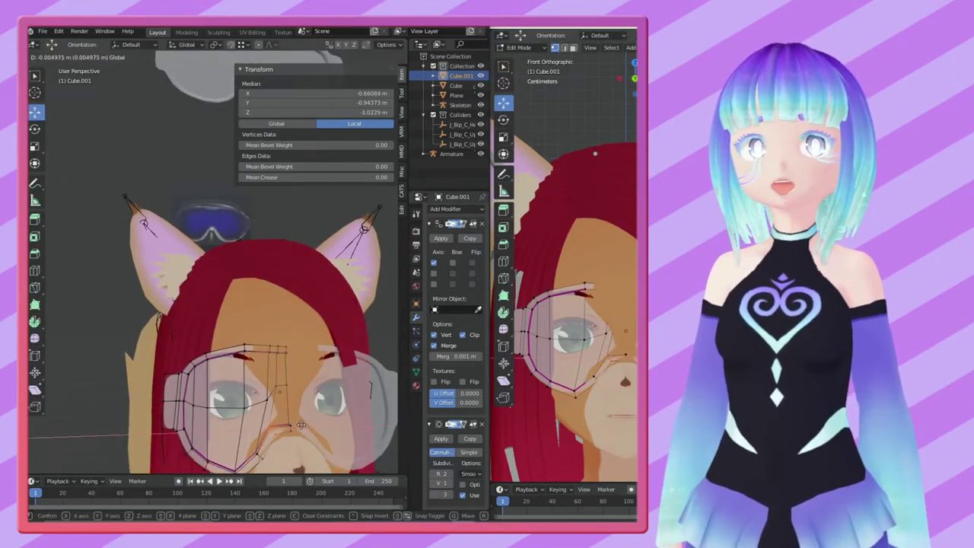
left_click(301, 424)
scroll(320, 407, "up", 2)
Step: Finish the small sideways vertex move, widen the 3D view, and lower Clip Start in the N-panel
key("g")
left_click(344, 401)
scroll(344, 401, "down", 3)
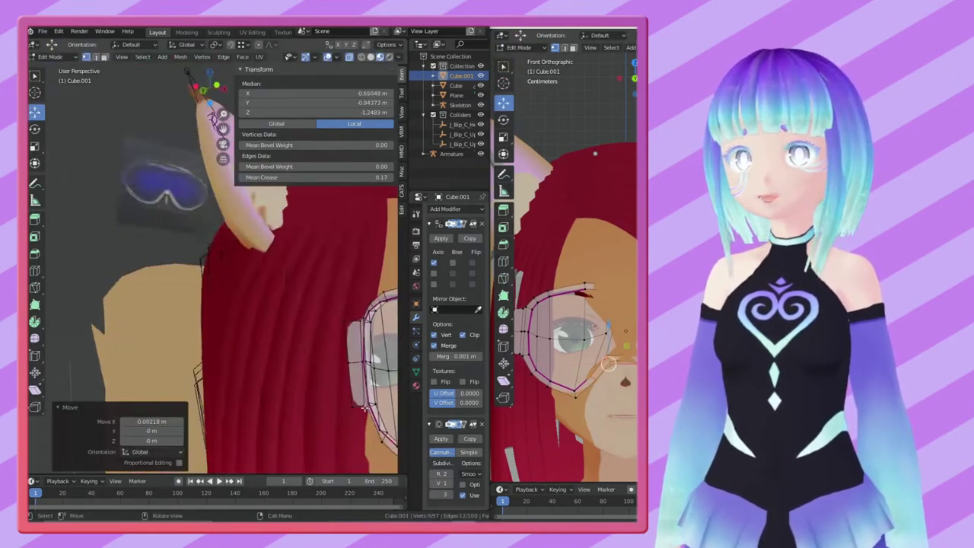
scroll(344, 401, "up", 3)
left_click_drag(491, 172, 558, 172)
left_click(451, 112)
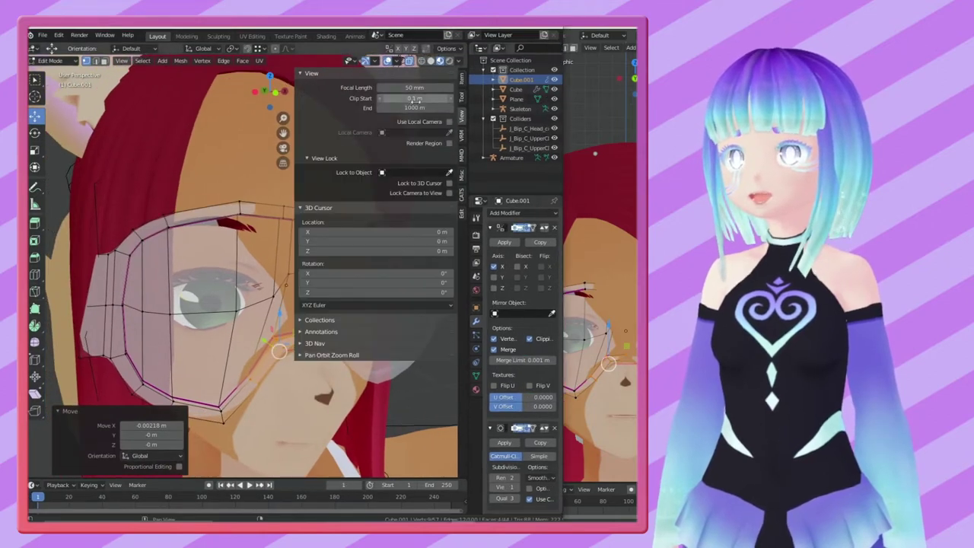
key("Return")
key("n")
Step: Raise the selected vertices slightly along Z, then select the whole goggle mesh and move it back along Y
mouse_move(357, 266)
middle_mouse_down()
mouse_move(320, 332)
mouse_move(224, 318)
mouse_move(319, 228)
middle_mouse_up()
key("g")
key("z")
left_click(320, 332)
key("ctrl+l")
key("ctrl+s")
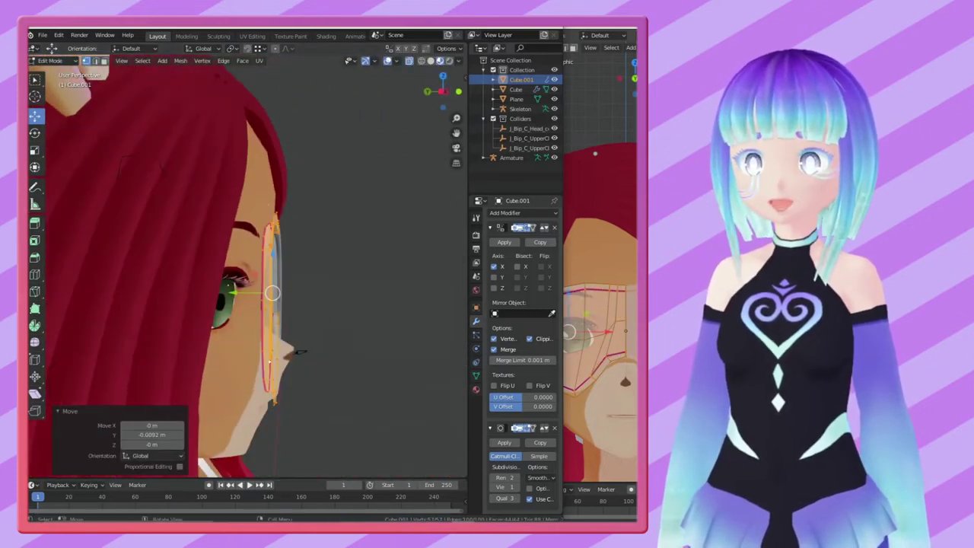
key("g")
key("y")
left_click(407, 160)
Step: In orthographic side view, tilt the goggles to match the face angle and shift them along Y
key("KP_5")
left_click(35, 151)
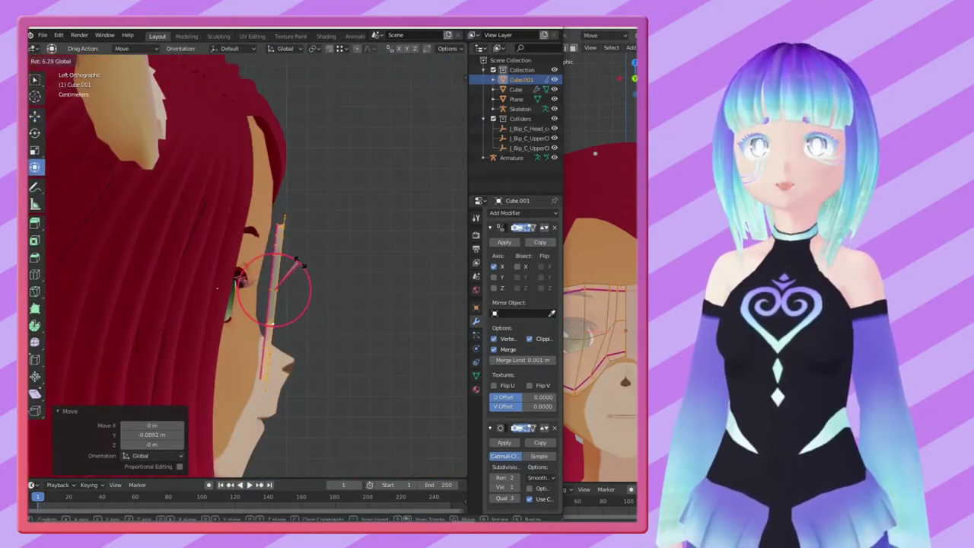
middle_click_drag(315, 245, 304, 266)
key("g")
key("y")
key("Return")
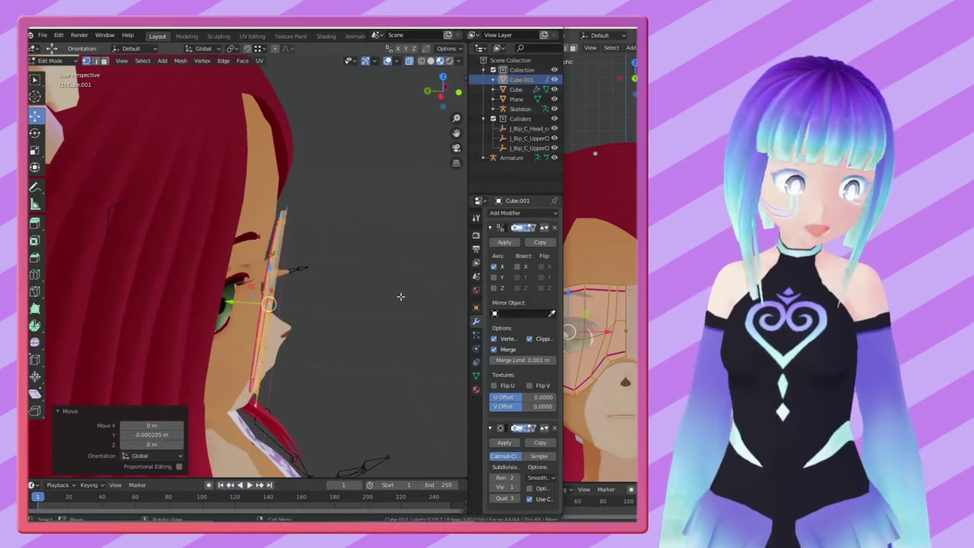
middle_click_drag(401, 296, 304, 289)
Step: Extrude the goggle rim in place and set the transform orientation to Local
key("e")
key("Escape")
scroll(234, 281, "down", 2)
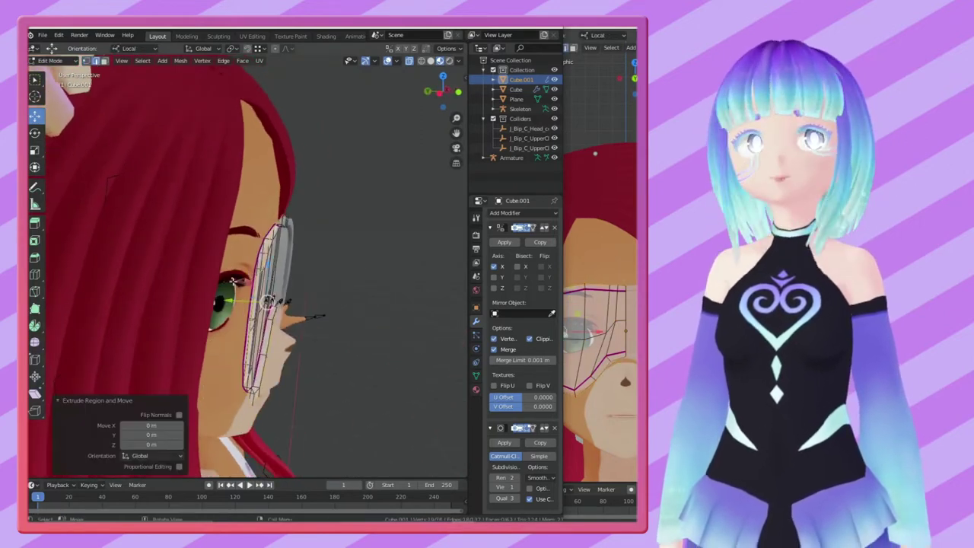
left_click(131, 48)
left_click(131, 76)
key("ctrl+KP_3")
Step: Push the extruded rim outward along Y to give the goggle frame depth
key("g")
key("y")
left_click(304, 249)
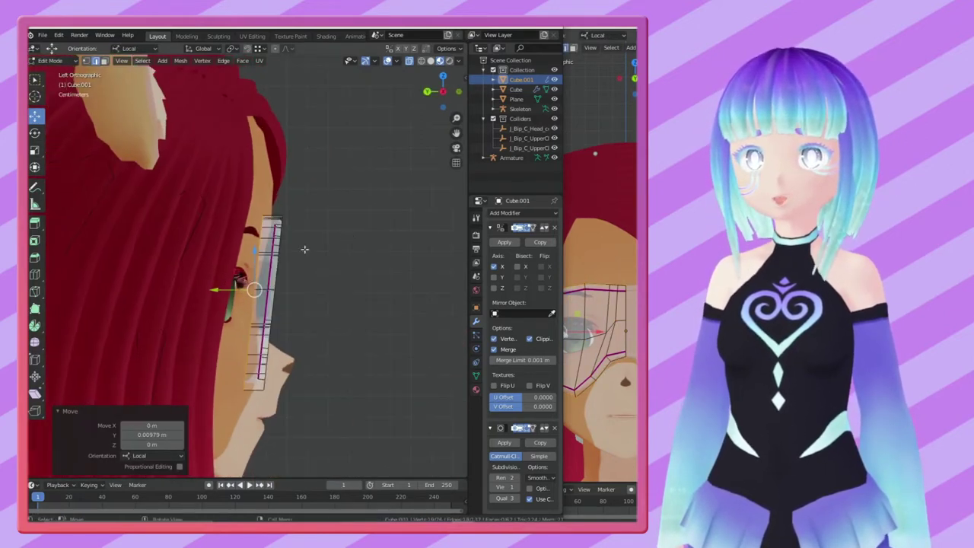
middle_click_drag(291, 265, 172, 293)
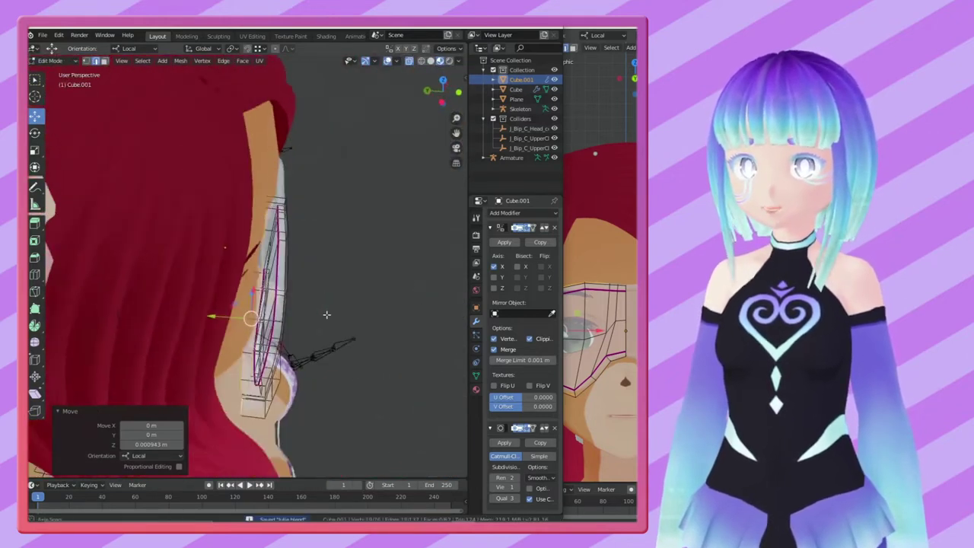
key("Return")
middle_click_drag(304, 251, 216, 256)
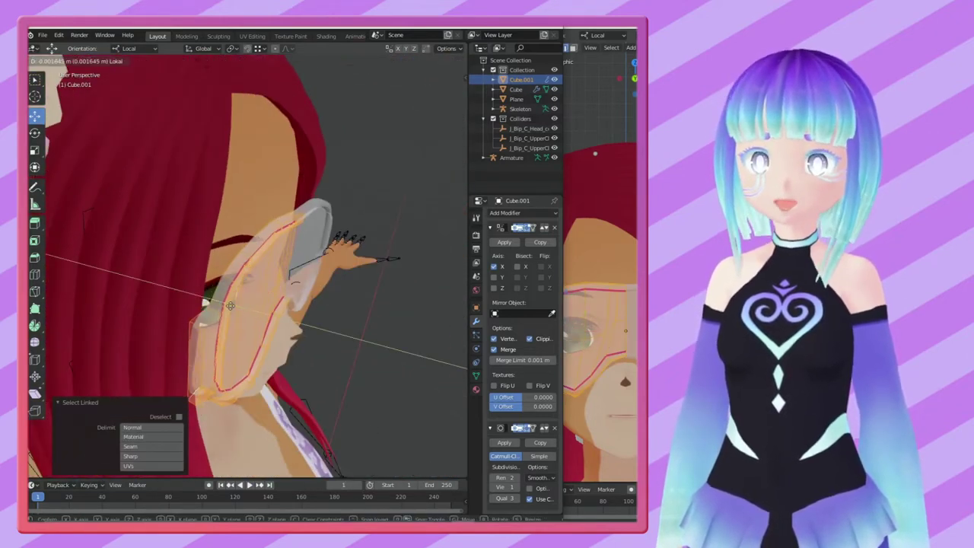
left_click(230, 305)
mouse_move(230, 305)
middle_mouse_down()
mouse_move(272, 285)
mouse_move(233, 332)
middle_mouse_up()
Step: Switch the transform orientation back to Global and proportionally pull the goggles along Y
left_click(133, 48)
left_click(156, 78)
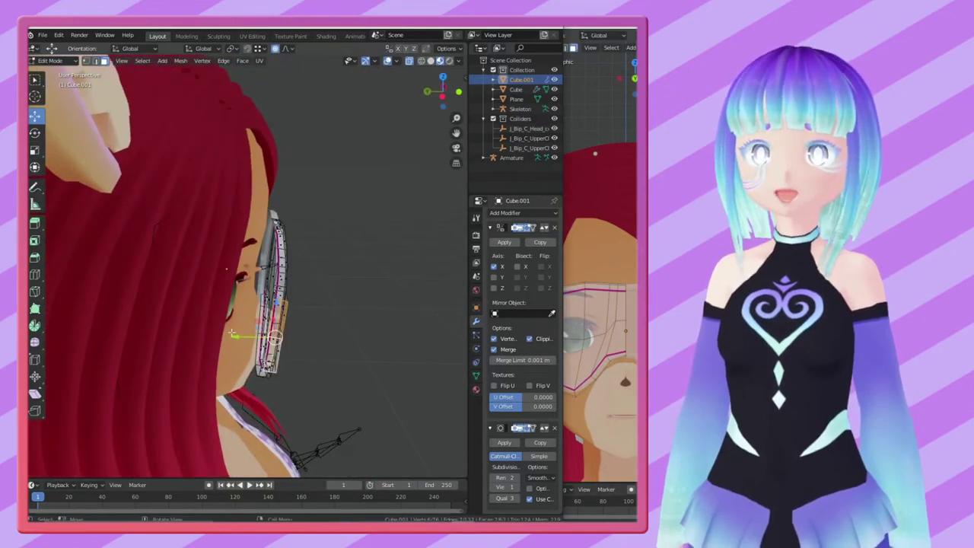
key("g")
left_click(200, 335)
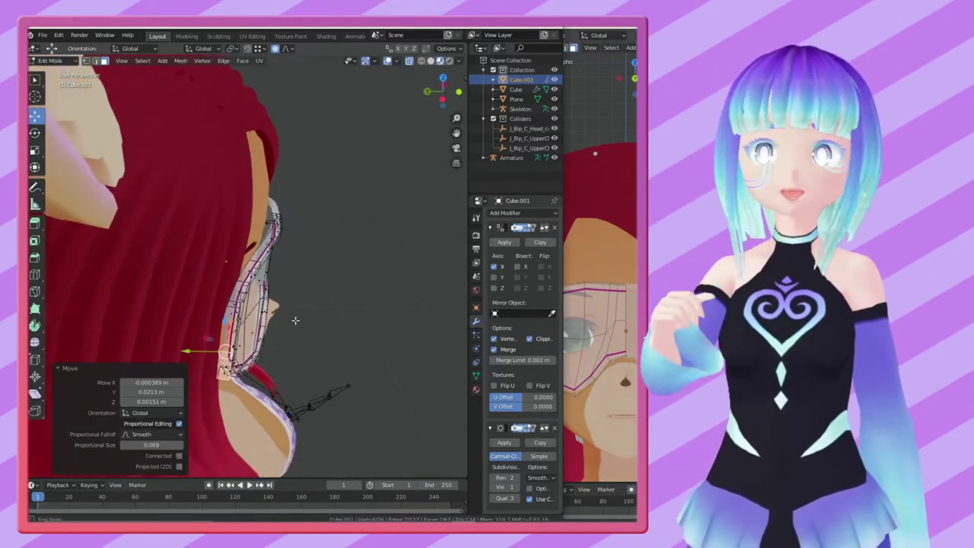
middle_click_drag(200, 335, 194, 365)
key("g")
left_click(235, 320)
mouse_move(235, 319)
middle_mouse_down()
mouse_move(219, 249)
mouse_move(213, 304)
mouse_move(213, 259)
mouse_move(252, 220)
mouse_move(283, 349)
middle_mouse_up()
Step: Proportionally reshape the goggles to curve snugly over both eyes, nudging -0.0025 m along Y, then exit Edit Mode
key("g")
key("y")
left_click(176, 297)
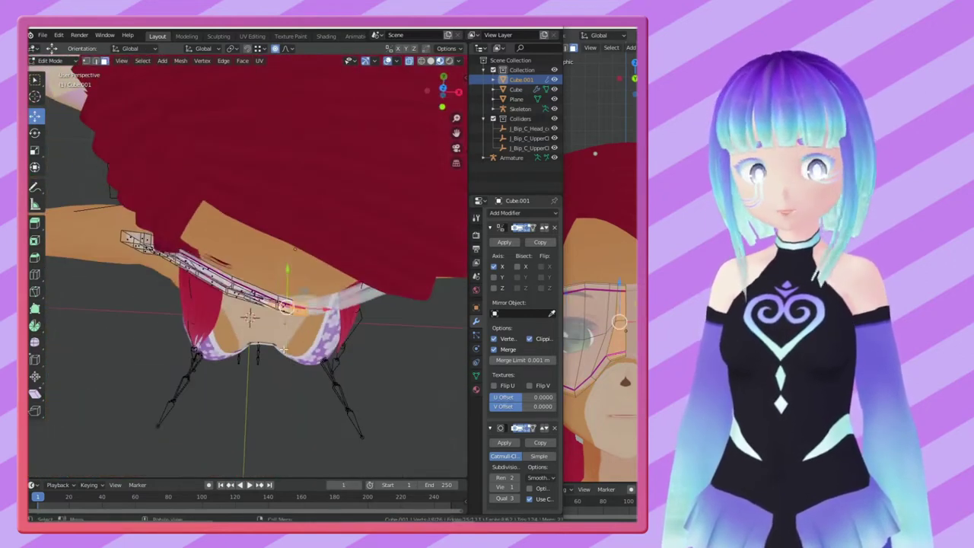
left_click(286, 275)
mouse_move(286, 275)
middle_mouse_down()
mouse_move(387, 191)
mouse_move(289, 325)
mouse_move(284, 277)
mouse_move(246, 403)
mouse_move(251, 319)
mouse_move(237, 305)
mouse_move(145, 290)
mouse_move(228, 289)
middle_mouse_up()
key("g")
left_click(290, 271)
left_click(237, 394)
key("g")
left_click(239, 305)
key("Tab")
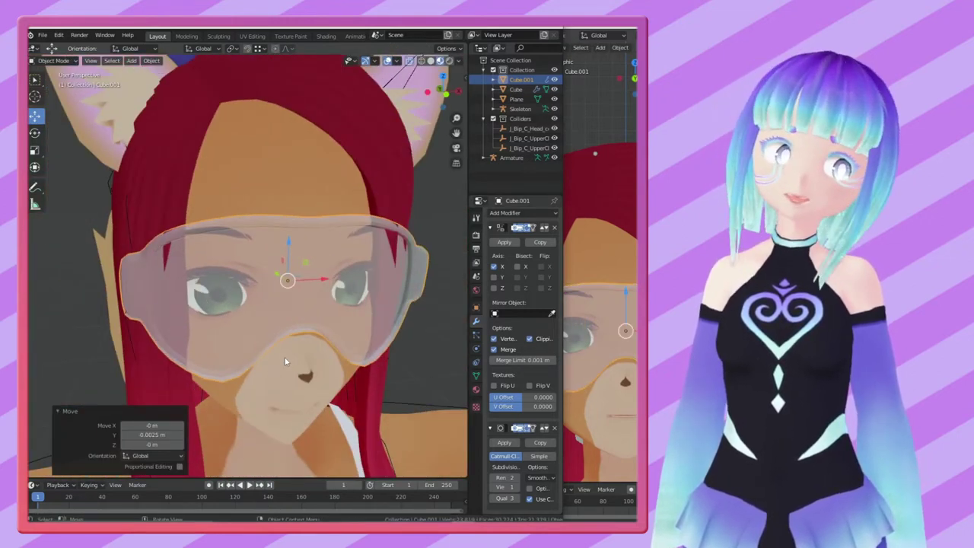
Step: Frame the goggles, extrude the lower rim loop, and nudge it along Y toward the cheeks
scroll(285, 361, "down", 3)
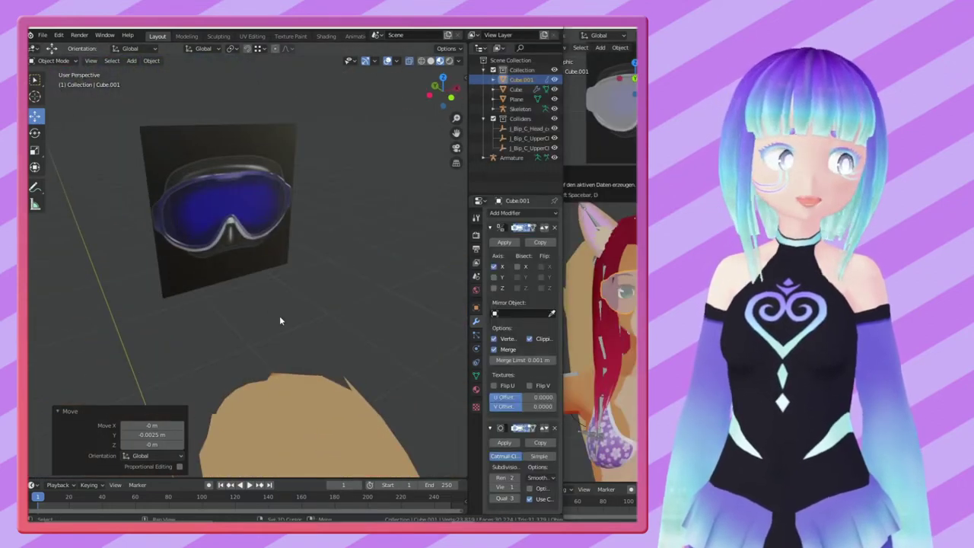
key("KP_Decimal")
mouse_move(273, 280)
middle_mouse_down()
mouse_move(244, 309)
mouse_move(263, 238)
mouse_move(221, 114)
middle_mouse_up()
key("Tab")
key("e")
left_click_drag(228, 106, 228, 114)
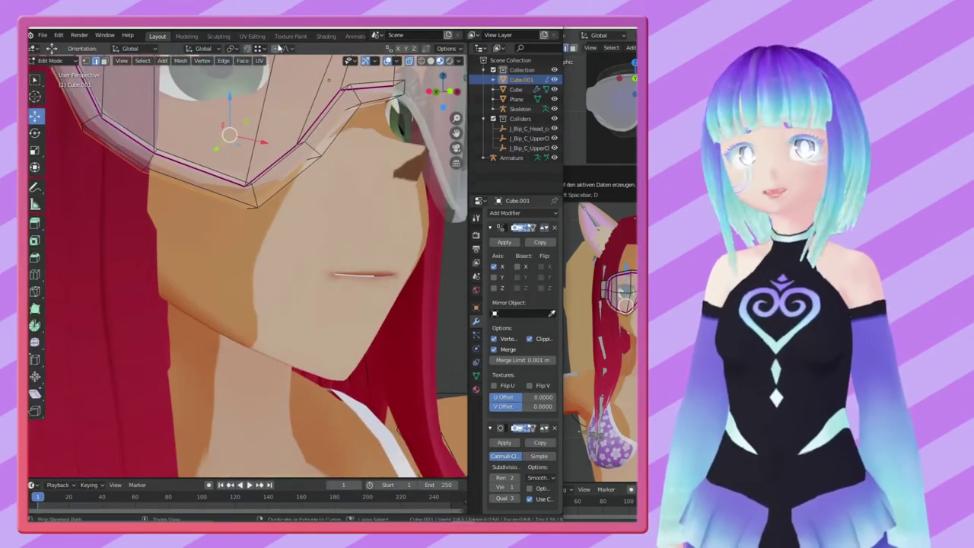
middle_click_drag(228, 114, 212, 197)
mouse_move(137, 184)
middle_mouse_down()
mouse_move(167, 231)
mouse_move(320, 274)
middle_mouse_up()
left_click_drag(320, 274, 313, 272)
middle_click_drag(305, 251, 249, 285)
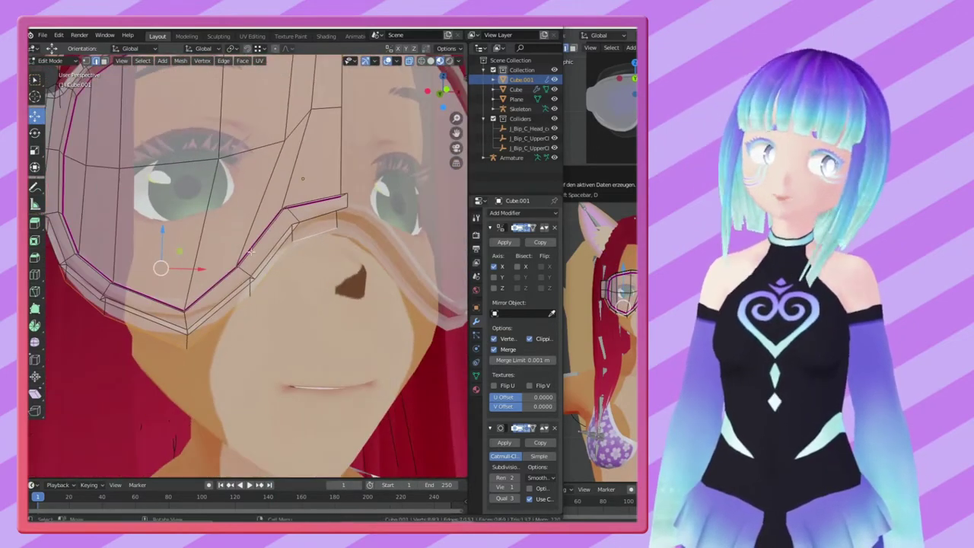
Step: Give the selected rim edges a full Edge Crease
right_click(252, 354)
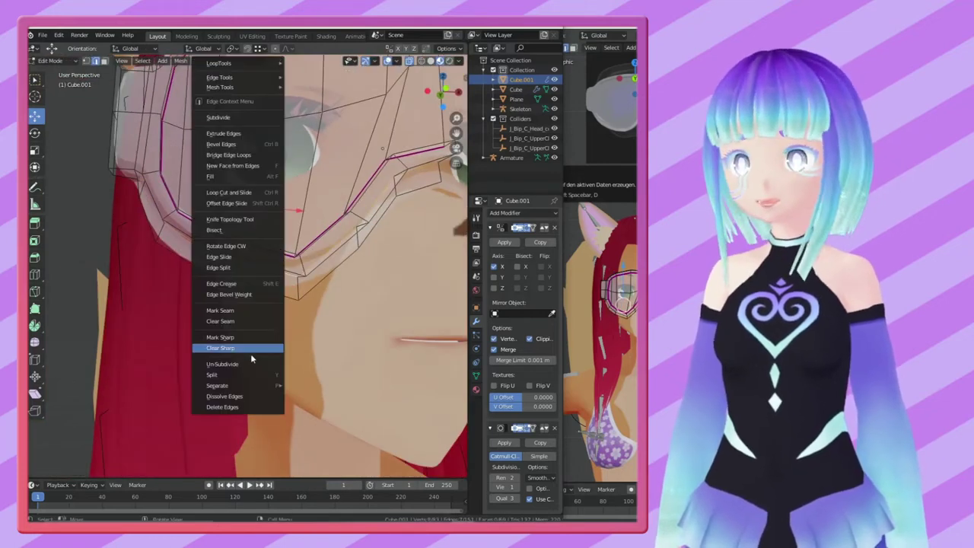
right_click(266, 269)
left_click(266, 270)
left_click(197, 257)
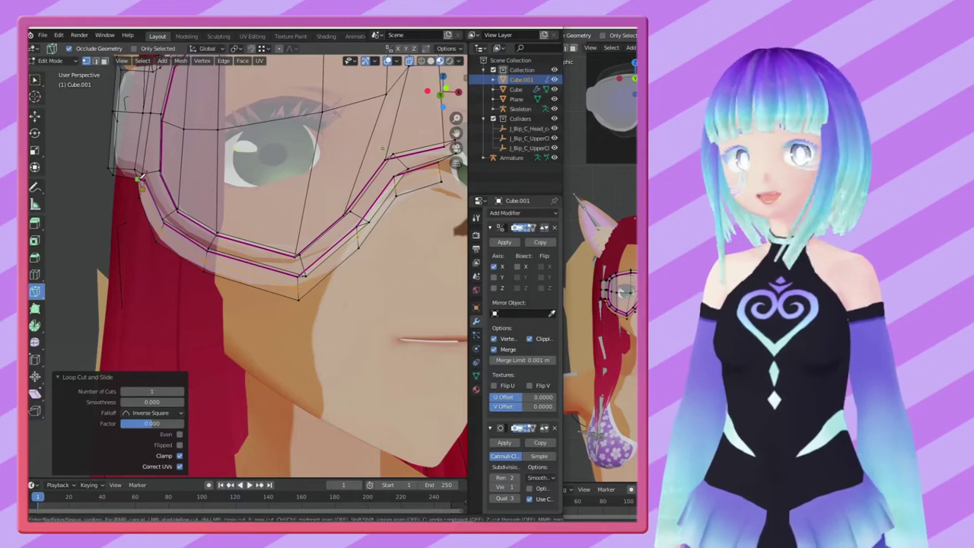
Step: Add a loop cut and push the new loop in -0.00386 m along Y
key("Escape")
middle_click_drag(313, 283, 260, 256)
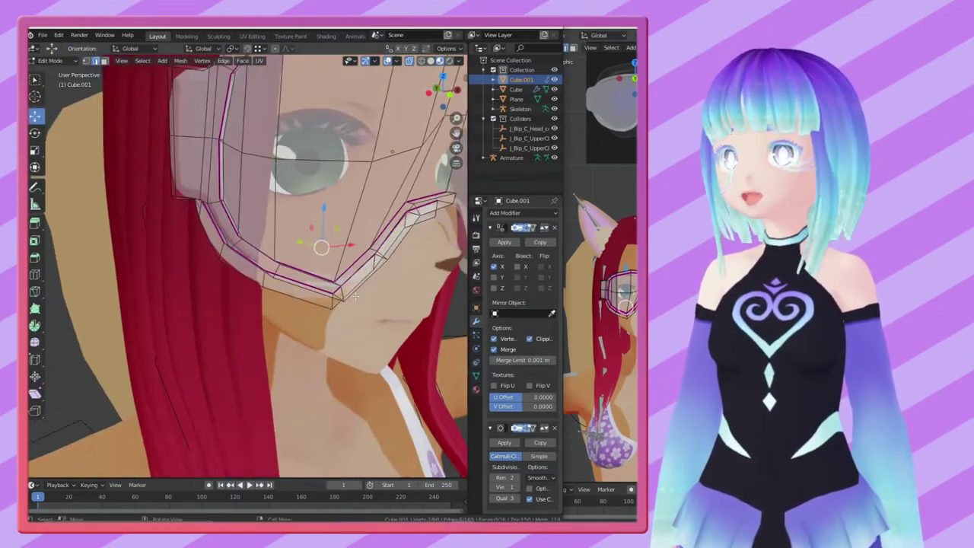
left_click_drag(250, 173, 260, 256)
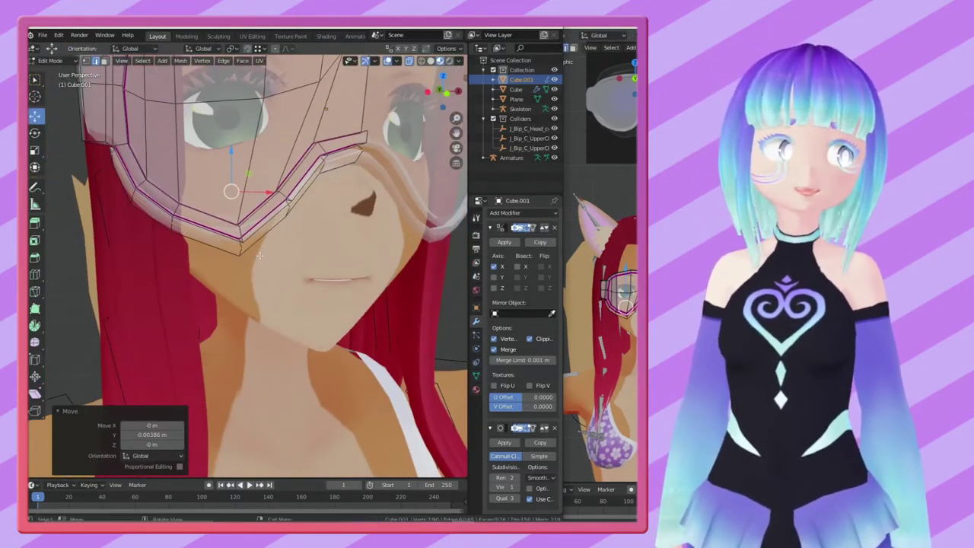
mouse_move(354, 163)
middle_mouse_down()
mouse_move(305, 183)
mouse_move(268, 218)
middle_mouse_up()
scroll(305, 183, "down", 5)
scroll(271, 205, "up", 5)
Step: Zoom in on the goggle side by the hair and merge the stray vertices there
scroll(268, 218, "up", 3)
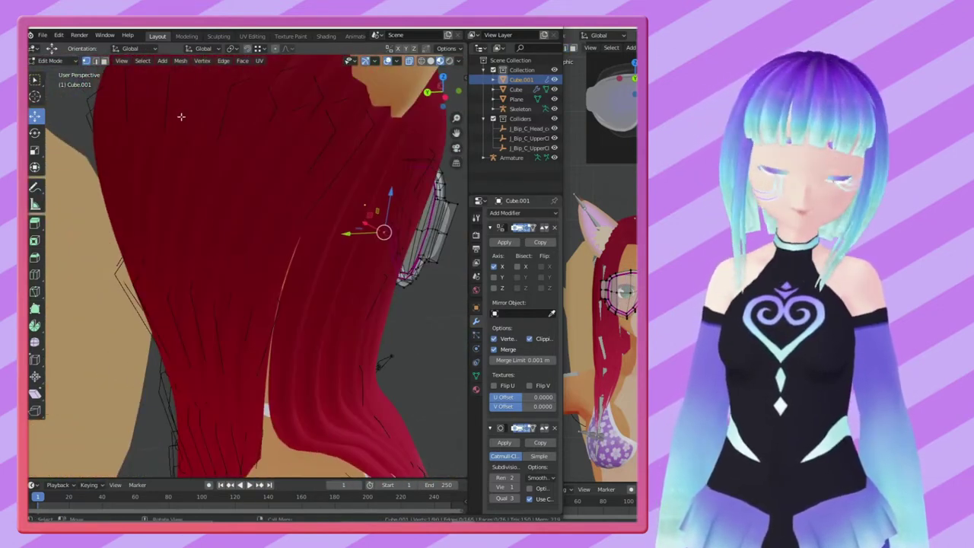
middle_click_drag(180, 115, 235, 66)
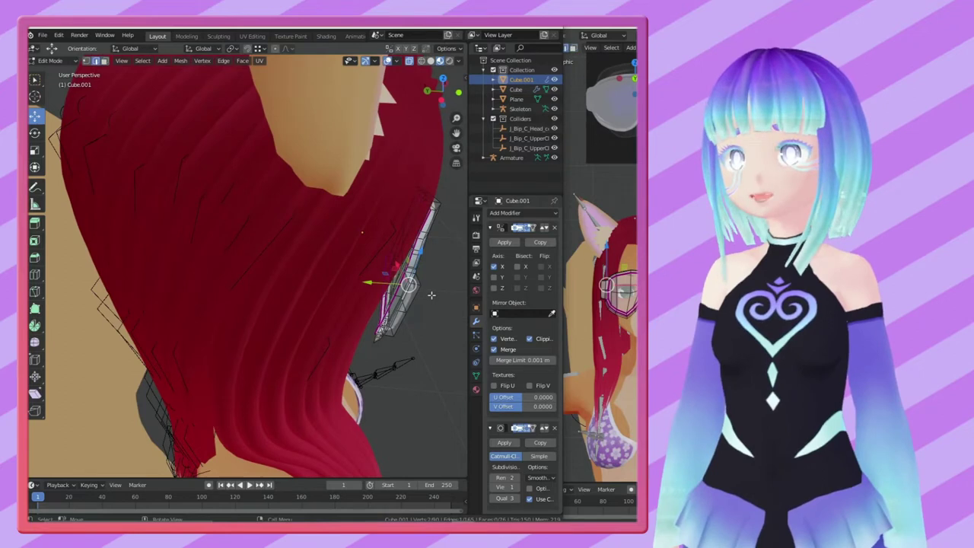
scroll(431, 294, "up", 5)
mouse_move(261, 206)
middle_mouse_down()
mouse_move(285, 139)
mouse_move(268, 221)
middle_mouse_up()
key("g")
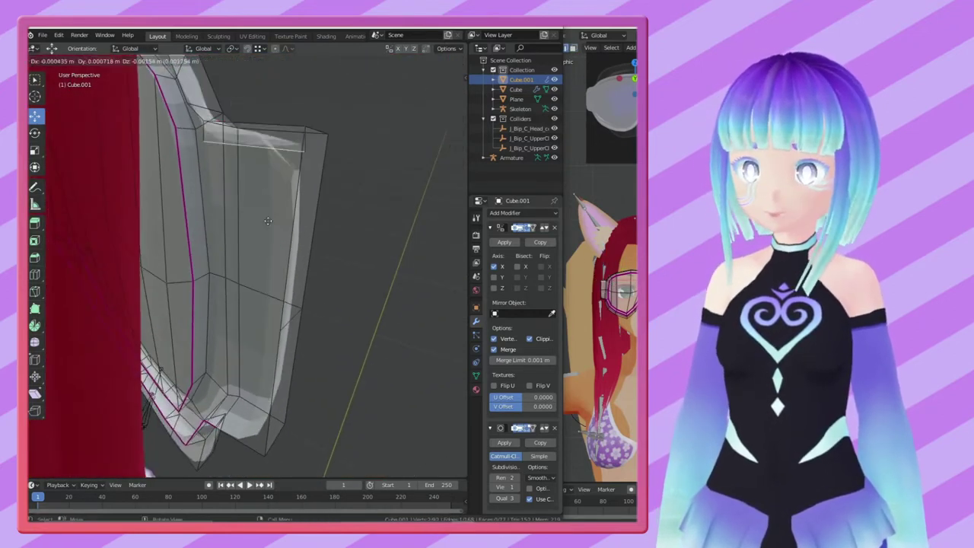
key("z")
left_click(203, 44)
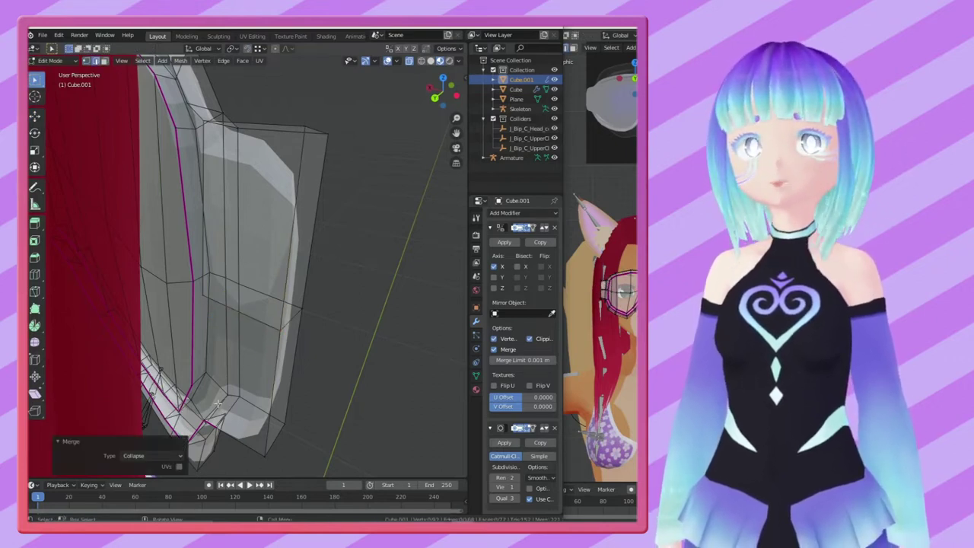
right_click(230, 430)
middle_click_drag(230, 431, 265, 281)
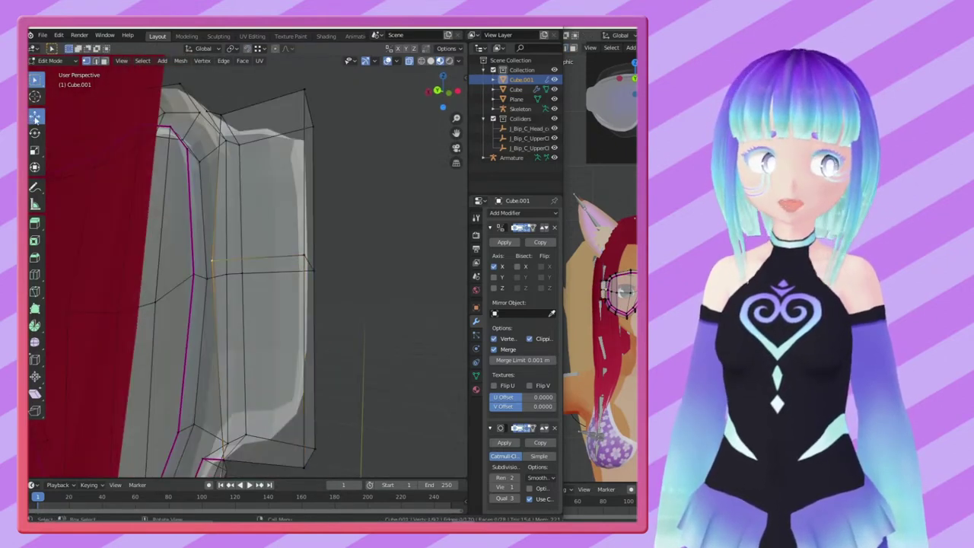
Step: Shift the side vertices along X with the Move tool gizmo and undo the accidental extrusion
left_click(36, 116)
left_click_drag(226, 111, 228, 114)
middle_click_drag(228, 114, 210, 440)
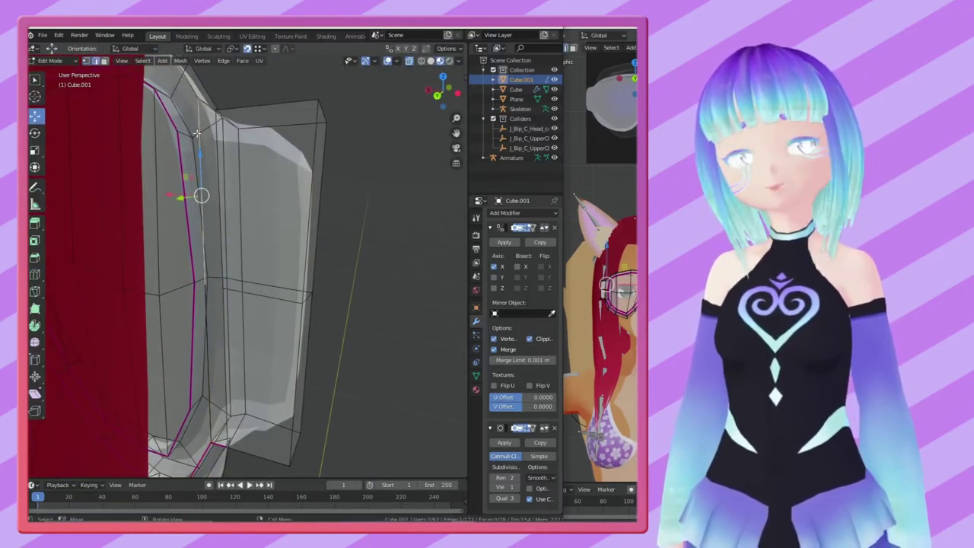
middle_click_drag(208, 421, 184, 224)
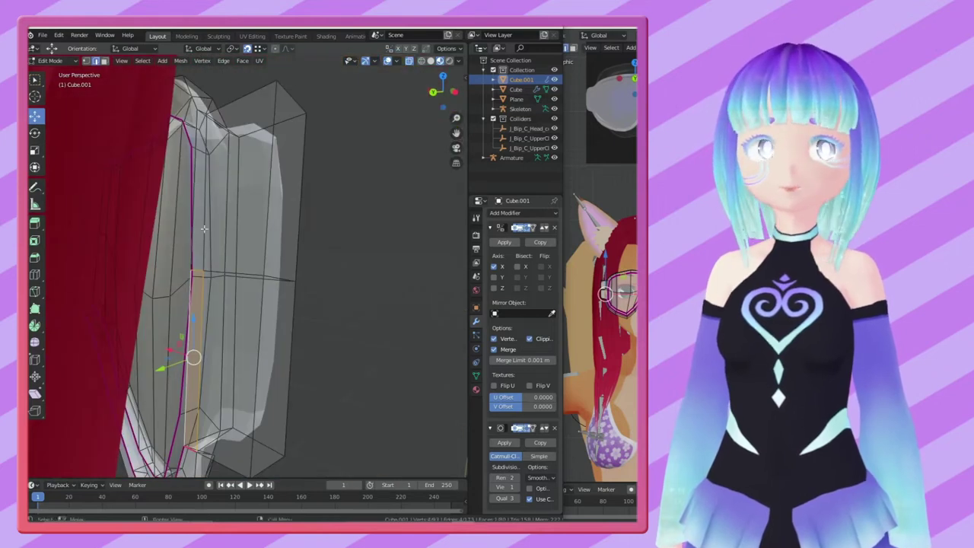
key("ctrl+z")
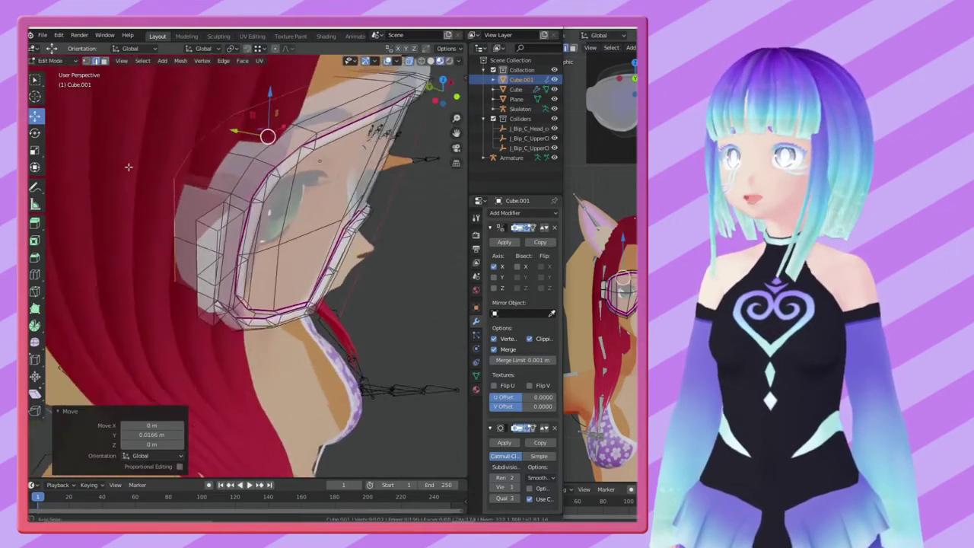
middle_click_drag(229, 229, 210, 261)
scroll(225, 223, "up", 3)
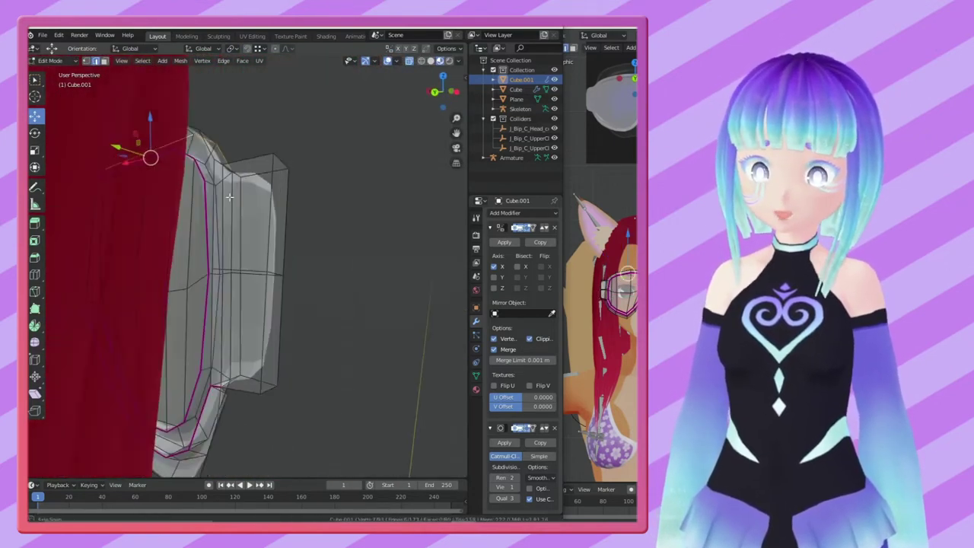
mouse_move(224, 223)
middle_mouse_down()
mouse_move(156, 400)
mouse_move(220, 411)
middle_mouse_up()
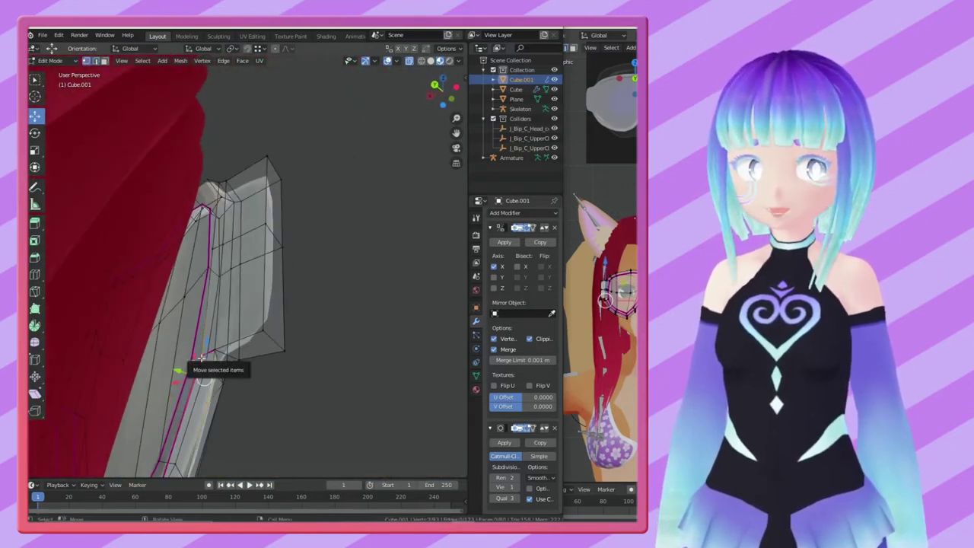
Step: Scale the whole goggle mesh up so it covers more of the face
middle_click_drag(189, 400, 163, 294)
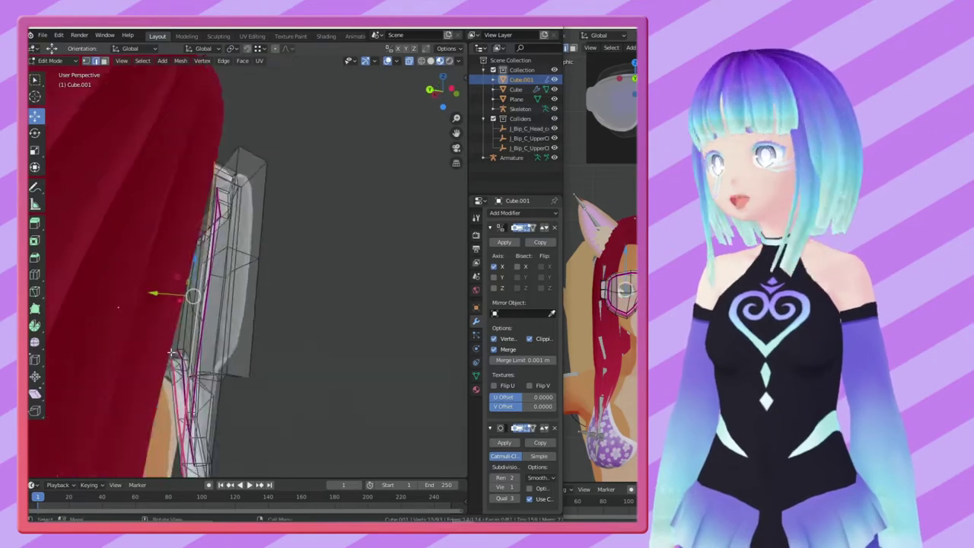
key("g")
key("y")
left_click(196, 243)
scroll(196, 244, "down", 4)
key("s")
key("Escape")
middle_click_drag(262, 270, 120, 289)
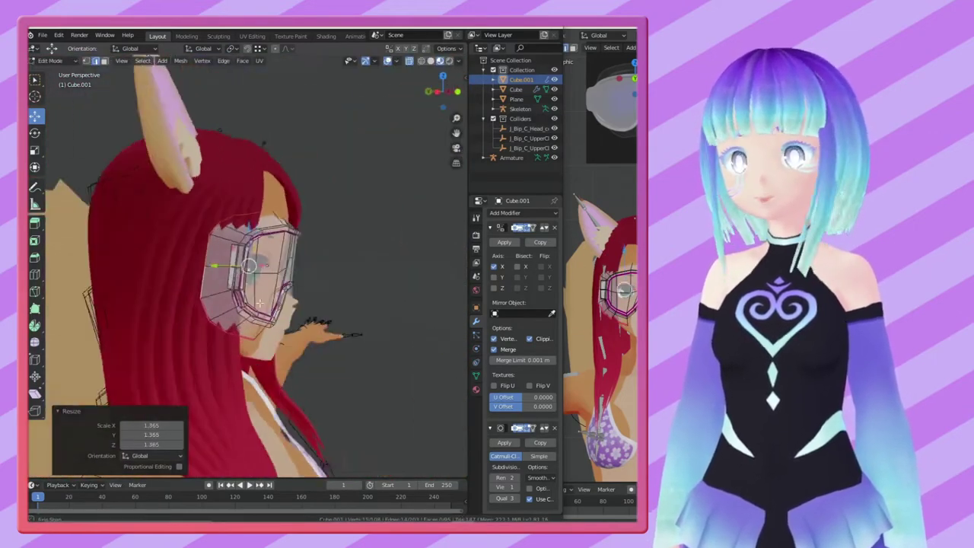
middle_click_drag(304, 305, 293, 347)
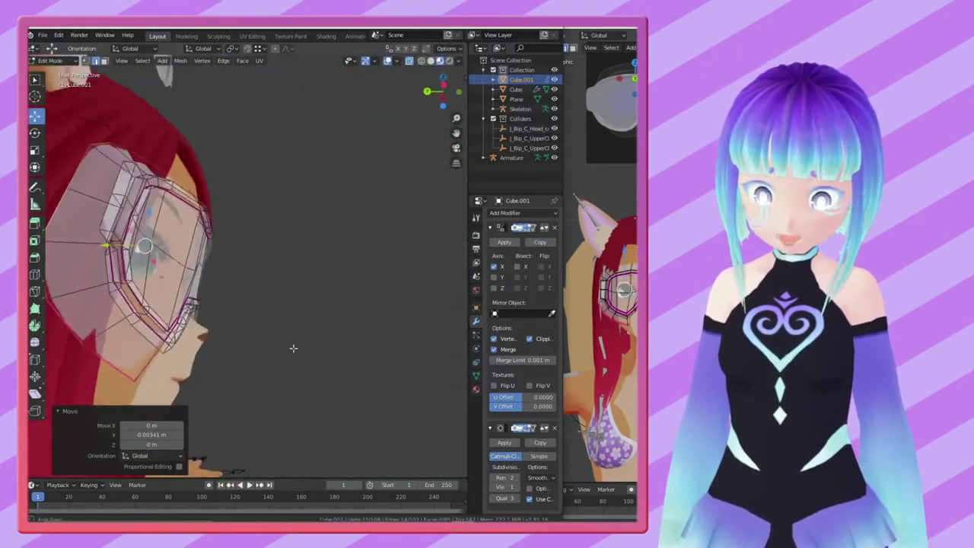
Step: Set the bevel weight of the selected rim edges to 1.000
right_click(283, 374)
left_click(270, 321)
left_click(75, 332)
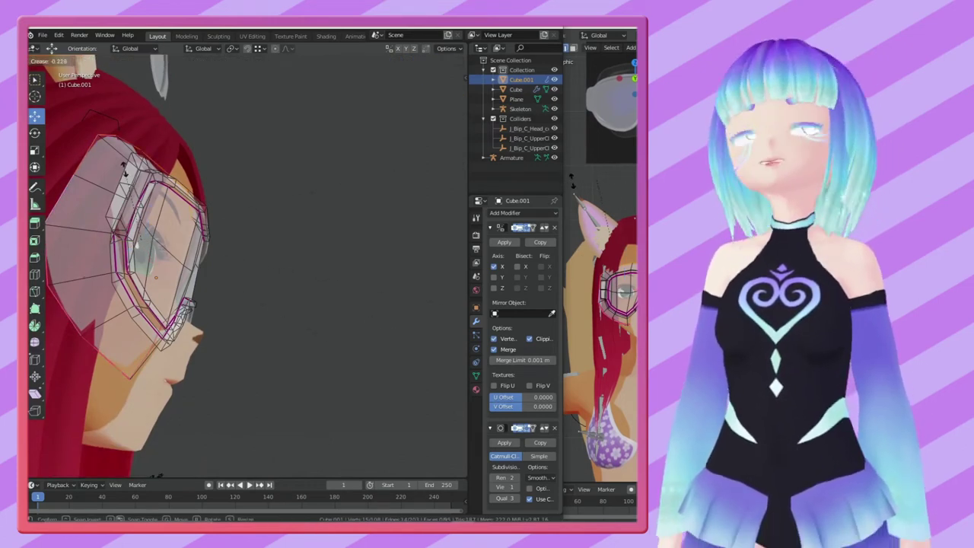
mouse_move(306, 227)
middle_mouse_down()
mouse_move(386, 231)
mouse_move(300, 163)
middle_mouse_up()
Step: Move the lower-frame vertices about -0.0025 m to reshape the rim over the nose
key("g")
left_click(386, 231)
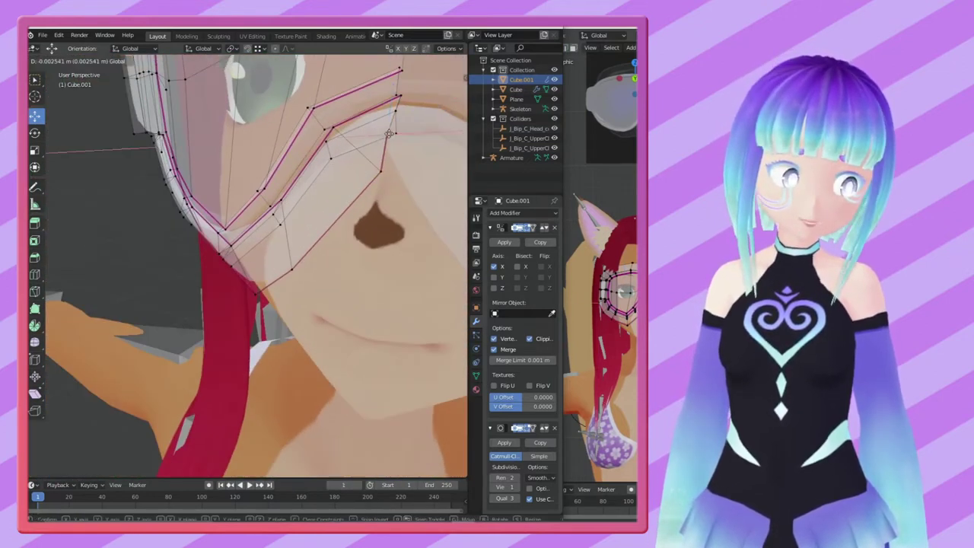
key("g")
left_click(296, 200)
middle_click_drag(297, 200, 185, 240)
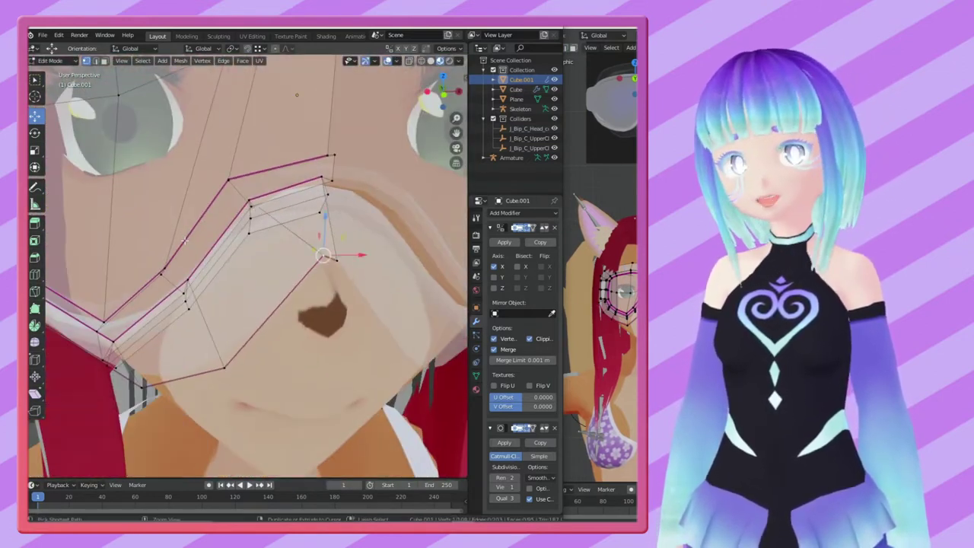
middle_click_drag(160, 328, 268, 227)
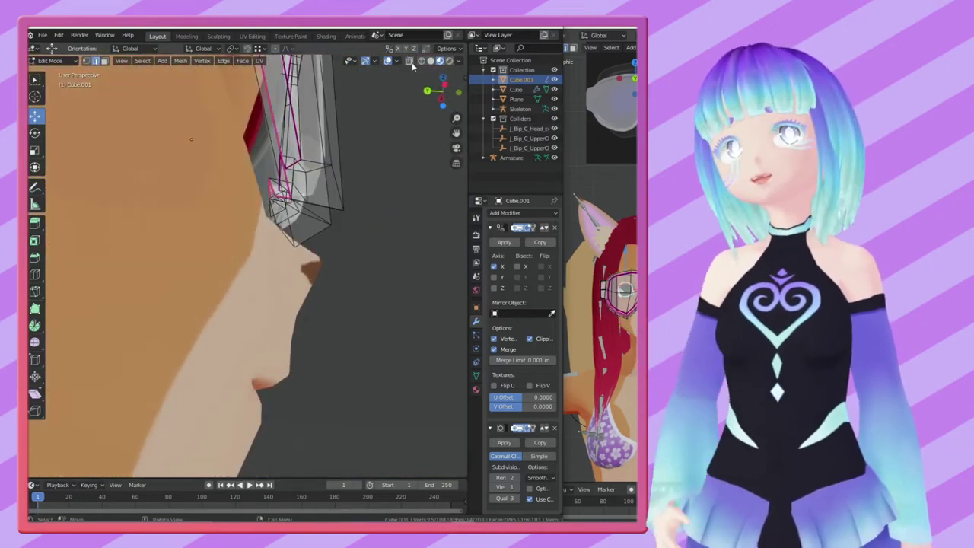
mouse_move(413, 67)
middle_mouse_down()
mouse_move(310, 273)
mouse_move(251, 296)
middle_mouse_up()
key("Right")
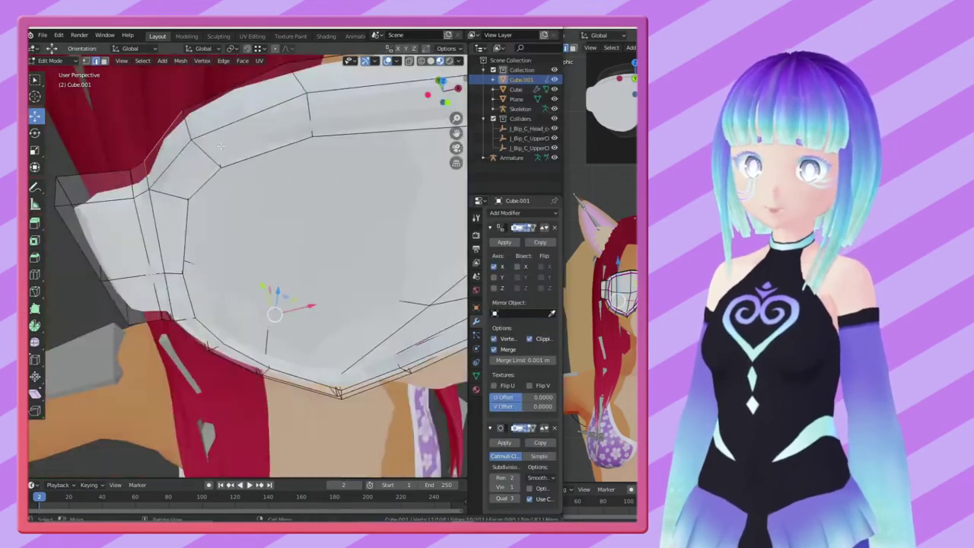
Step: Box-select the stray vertices at the goggle frame's outer corner by the hair
middle_click_drag(251, 297, 385, 257)
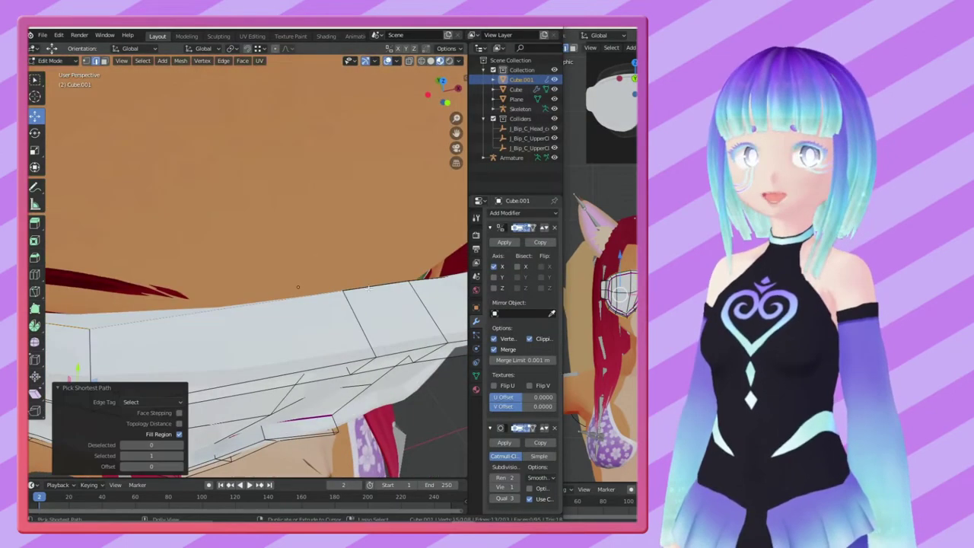
middle_click_drag(251, 304, 358, 297)
mouse_move(210, 278)
middle_mouse_down()
mouse_move(320, 213)
mouse_move(337, 174)
mouse_move(365, 224)
mouse_move(274, 257)
mouse_move(335, 261)
mouse_move(289, 261)
mouse_move(328, 264)
mouse_move(195, 292)
mouse_move(86, 69)
middle_mouse_up()
left_click(218, 268)
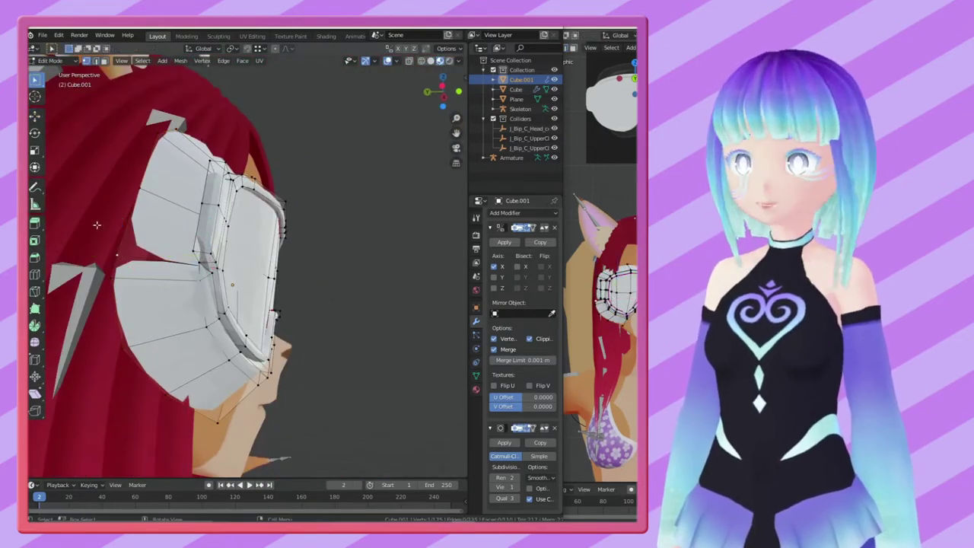
scroll(264, 317, "up", 5)
middle_click_drag(264, 318, 255, 303)
left_click_drag(255, 303, 234, 254)
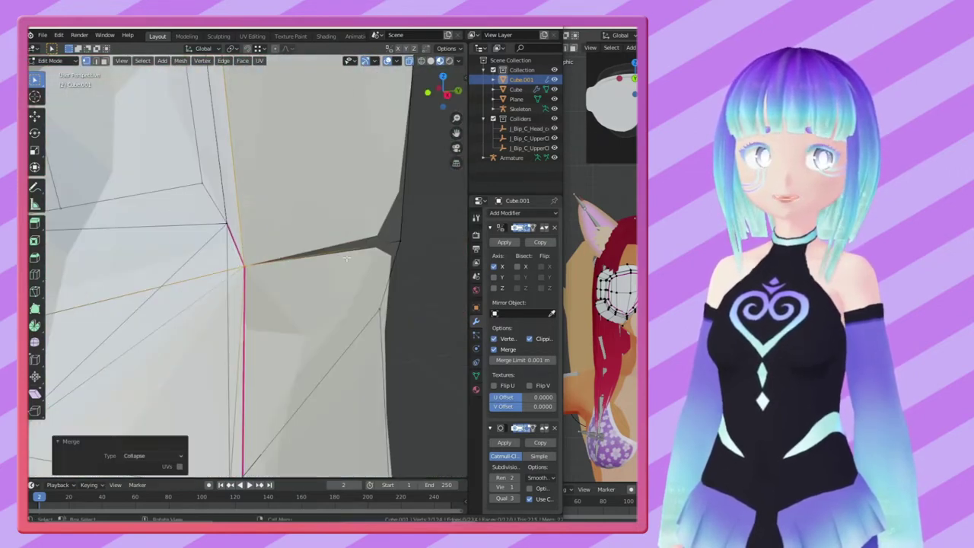
Step: Pull the lower-rim vertices near the nose in along Y and nudge them along X
middle_click_drag(346, 258, 387, 255)
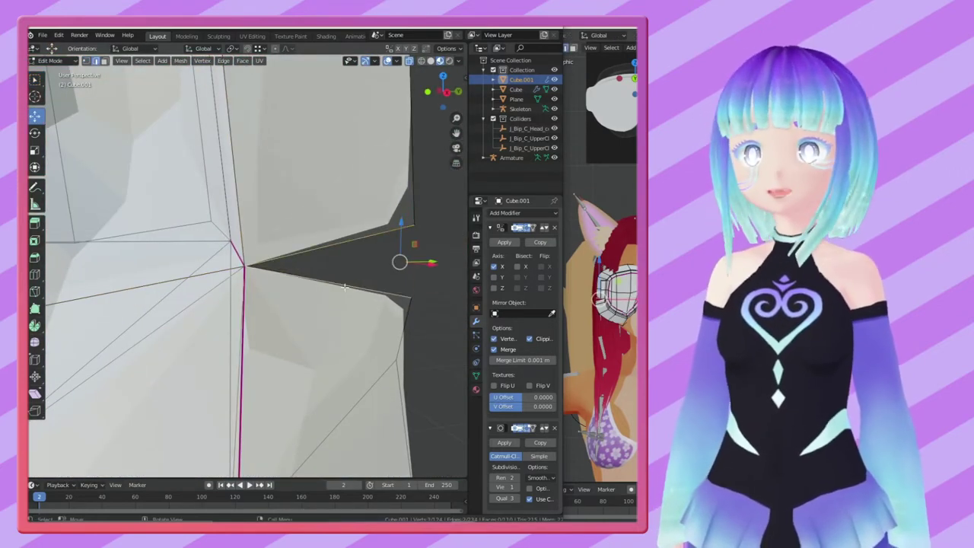
scroll(345, 286, "down", 5)
mouse_move(344, 286)
middle_mouse_down()
mouse_move(237, 289)
mouse_move(304, 289)
middle_mouse_up()
left_click_drag(229, 304, 183, 319)
mouse_move(296, 348)
middle_mouse_down()
mouse_move(200, 330)
mouse_move(228, 335)
middle_mouse_up()
left_click_drag(228, 335, 243, 338)
mouse_move(244, 339)
middle_mouse_down()
mouse_move(273, 345)
mouse_move(239, 297)
mouse_move(194, 349)
mouse_move(303, 230)
middle_mouse_up()
left_click(303, 231)
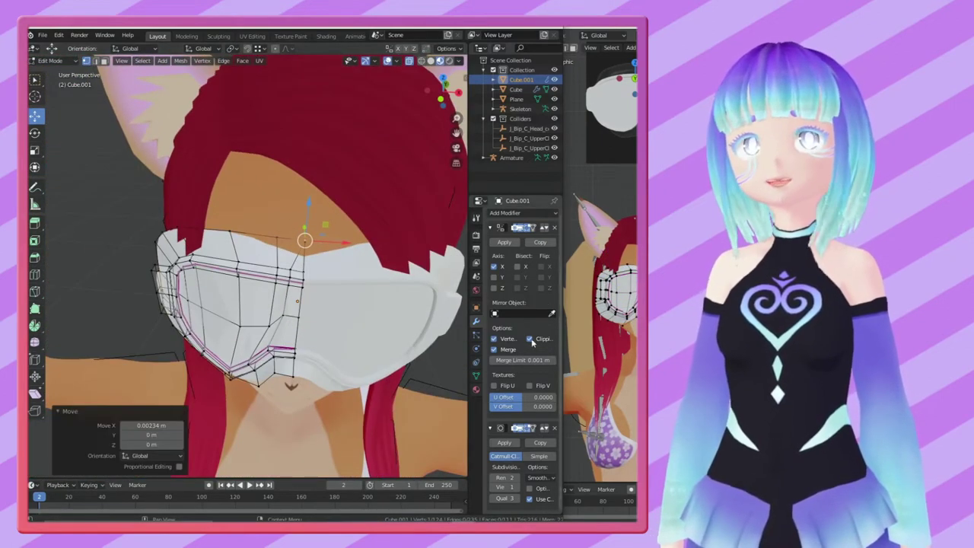
middle_click_drag(323, 251, 335, 193)
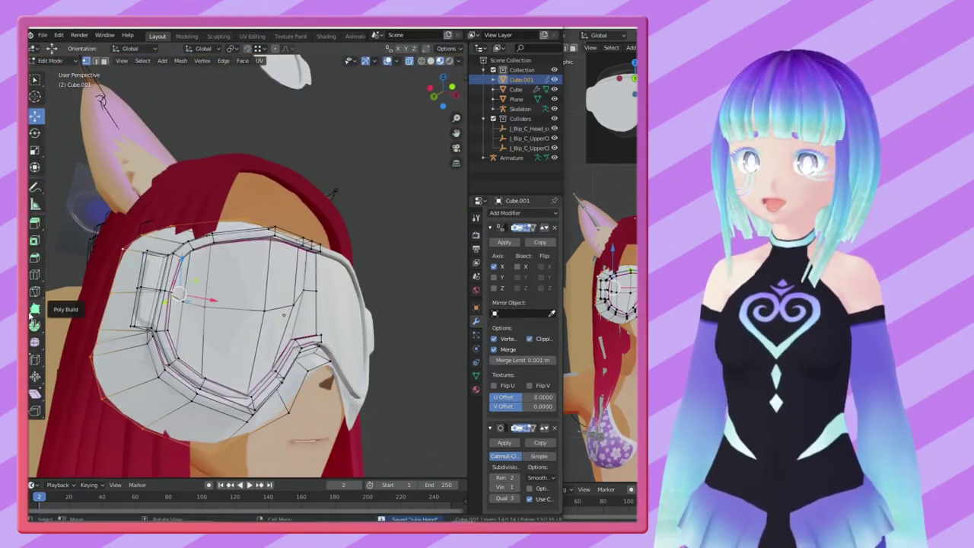
Step: Move the selected goggle frame vertices along the Y axis
middle_click_drag(175, 398, 87, 67)
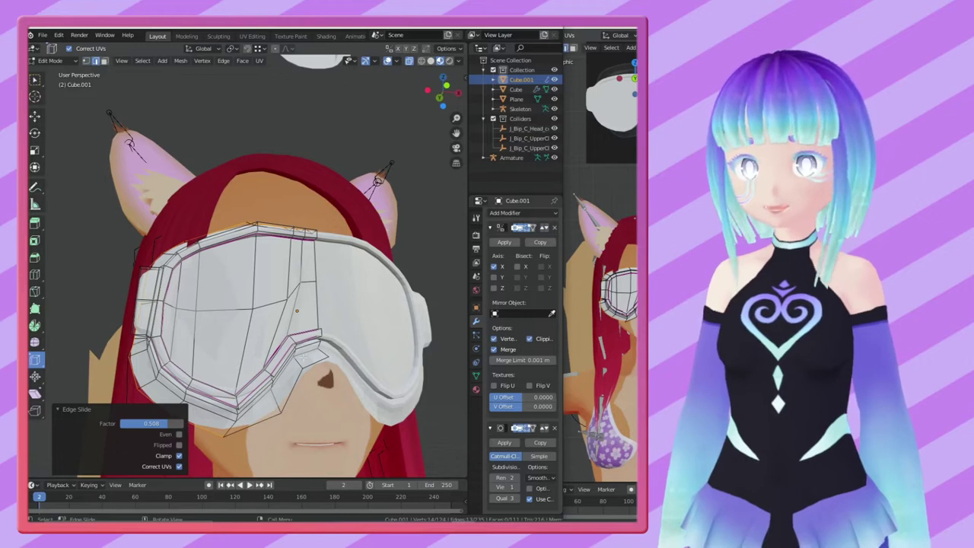
mouse_move(391, 348)
middle_mouse_down()
mouse_move(258, 423)
mouse_move(142, 60)
middle_mouse_up()
left_click_drag(219, 307, 221, 308)
mouse_move(221, 308)
middle_mouse_down()
mouse_move(196, 300)
mouse_move(220, 167)
mouse_move(386, 180)
middle_mouse_up()
key("g")
key("y")
left_click(186, 302)
Step: Scale the selection up slightly, then select another part of the goggle frame and shift it along Y
key("s")
left_click(222, 164)
scroll(222, 164, "up", 3)
key("g")
key("y")
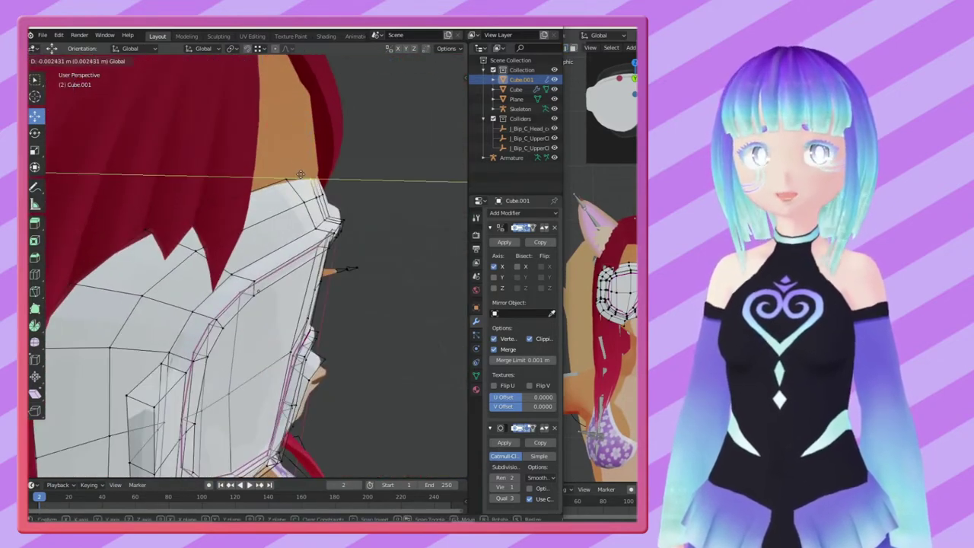
left_click(139, 178)
mouse_move(139, 178)
middle_mouse_down()
mouse_move(257, 187)
mouse_move(182, 242)
mouse_move(229, 242)
mouse_move(206, 358)
mouse_move(212, 264)
mouse_move(177, 333)
middle_mouse_up()
Step: Push the goggle frame's side edges near the cheek about 0.0088 m along Y in small moves
key("g")
key("y")
left_click(290, 169)
key("g")
key("y")
left_click(212, 263)
key("g")
key("y")
left_click(218, 291)
Step: Confirm the goggle move and select another section of the frame from a side view
mouse_move(138, 295)
middle_mouse_down()
mouse_move(167, 290)
mouse_move(136, 301)
middle_mouse_up()
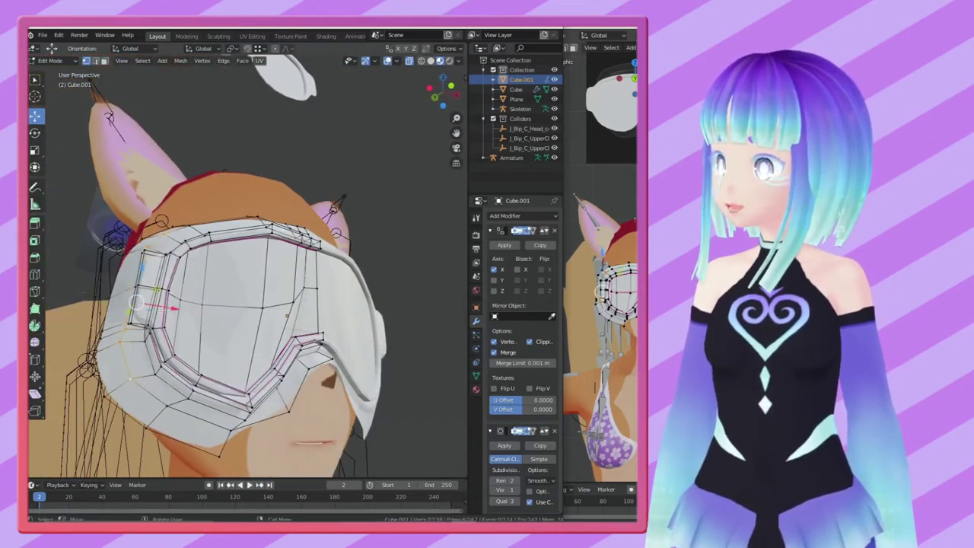
left_click(287, 315)
middle_click_drag(287, 315, 203, 306)
mouse_move(312, 299)
middle_mouse_down()
mouse_move(190, 320)
mouse_move(205, 251)
mouse_move(224, 244)
mouse_move(195, 246)
middle_mouse_up()
key("g")
key("x")
left_click(185, 305)
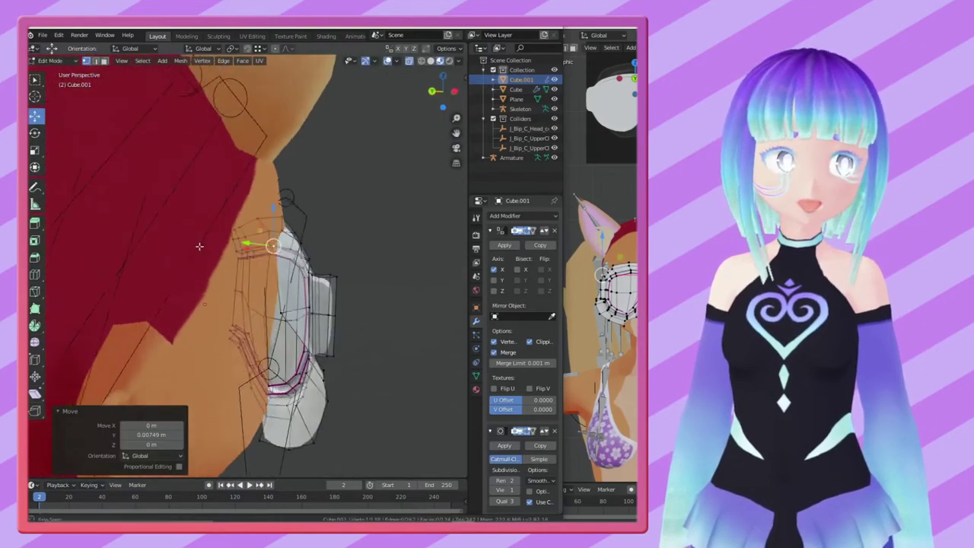
Step: Shift the goggle rim along X in a few small moves so it hugs the head
key("g")
key("x")
left_click(197, 306)
middle_click_drag(197, 305, 237, 355)
mouse_move(116, 344)
middle_mouse_down()
mouse_move(198, 320)
mouse_move(285, 386)
mouse_move(321, 387)
mouse_move(168, 387)
mouse_move(233, 433)
mouse_move(76, 379)
mouse_move(213, 263)
middle_mouse_up()
key("g")
key("x")
left_click(285, 385)
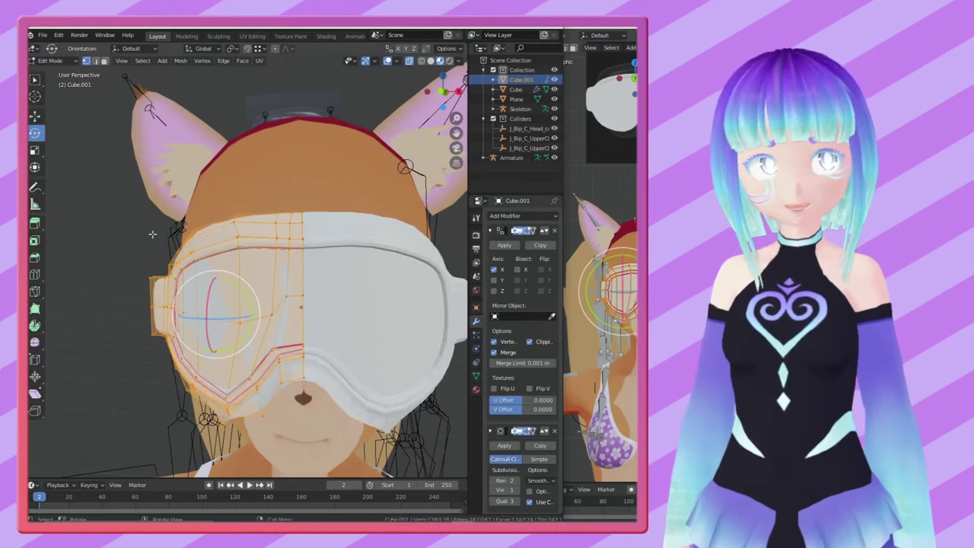
Step: Nudge the goggle selection slightly along X with the move handle
left_click(34, 116)
middle_click_drag(35, 116, 133, 217)
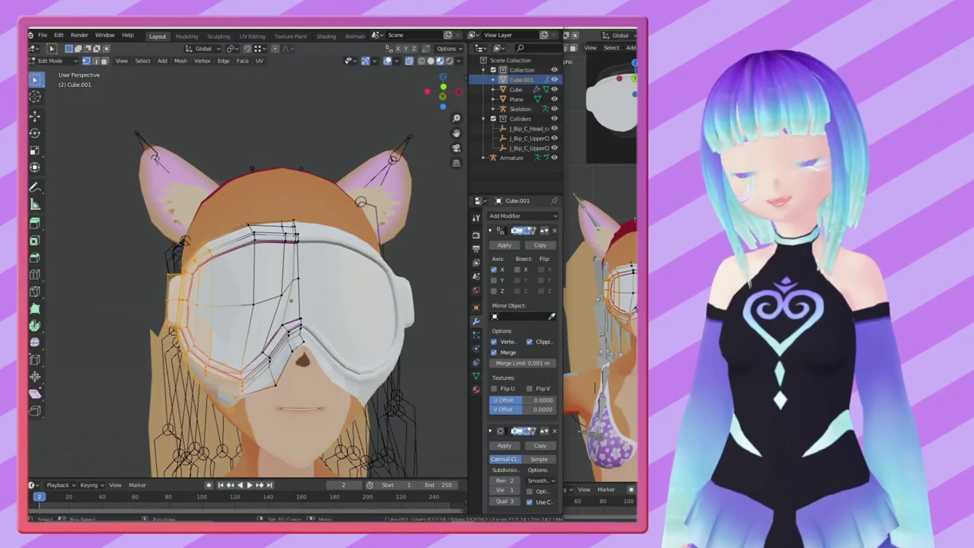
key("Return")
middle_click_drag(236, 315, 226, 245)
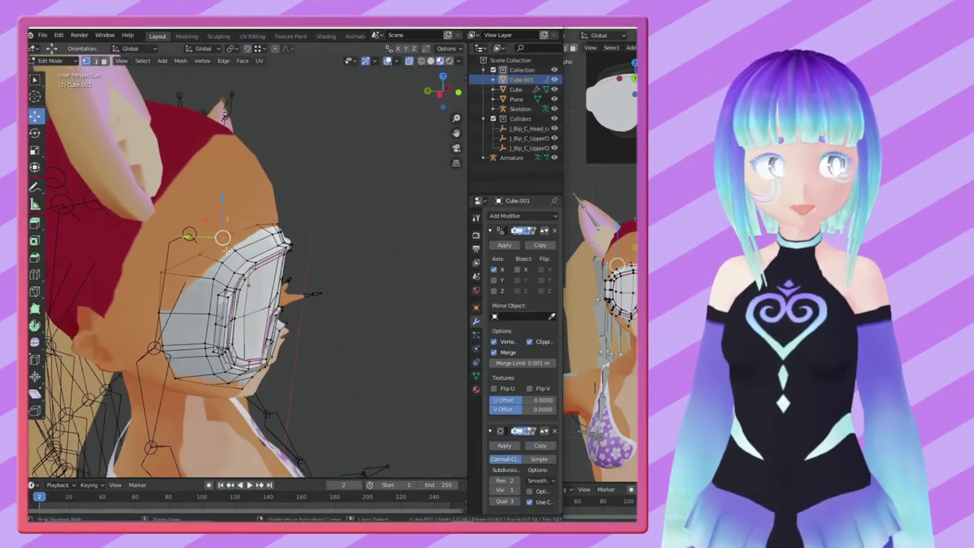
left_click_drag(194, 245, 203, 255)
middle_click_drag(120, 304, 119, 369)
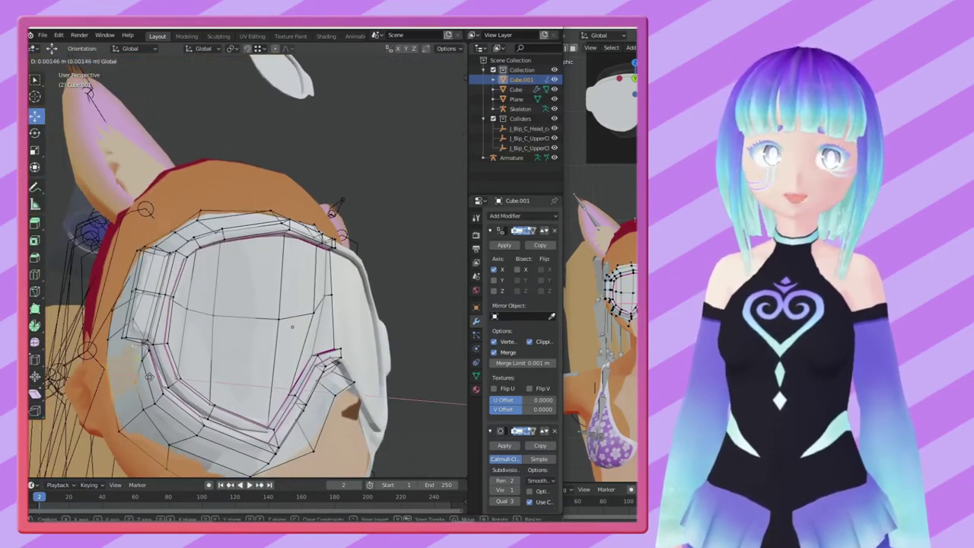
key("Return")
Step: Reposition the goggle selection along Y, checking it in the reference view
mouse_move(251, 320)
middle_mouse_down()
mouse_move(274, 304)
mouse_move(320, 319)
middle_mouse_up()
mouse_move(255, 365)
middle_mouse_down()
mouse_move(99, 366)
mouse_move(182, 343)
mouse_move(206, 322)
middle_mouse_up()
key("g")
key("Return")
key("g")
key("y")
middle_click_drag(201, 237, 319, 214)
left_click_drag(564, 304, 487, 305)
middle_click_drag(563, 304, 593, 289)
left_click_drag(488, 304, 563, 304)
mouse_move(305, 289)
middle_mouse_down()
mouse_move(369, 315)
mouse_move(358, 308)
mouse_move(372, 300)
mouse_move(436, 322)
middle_mouse_up()
scroll(369, 315, "up", 3)
Step: Extrude the selected goggle edges
key("e")
left_click(376, 299)
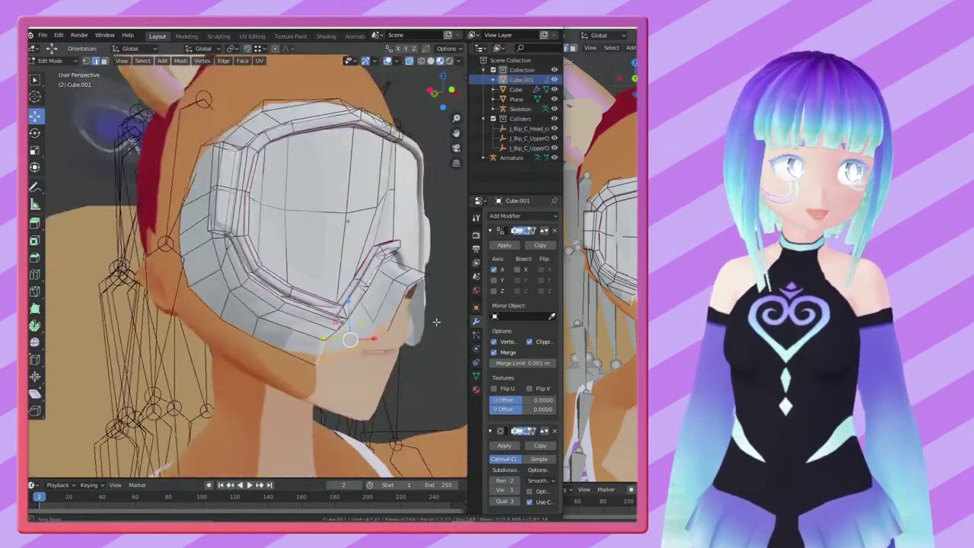
scroll(436, 322, "up", 3)
mouse_move(398, 286)
middle_mouse_down()
mouse_move(338, 329)
mouse_move(327, 316)
mouse_move(365, 314)
mouse_move(365, 340)
middle_mouse_up()
key("g")
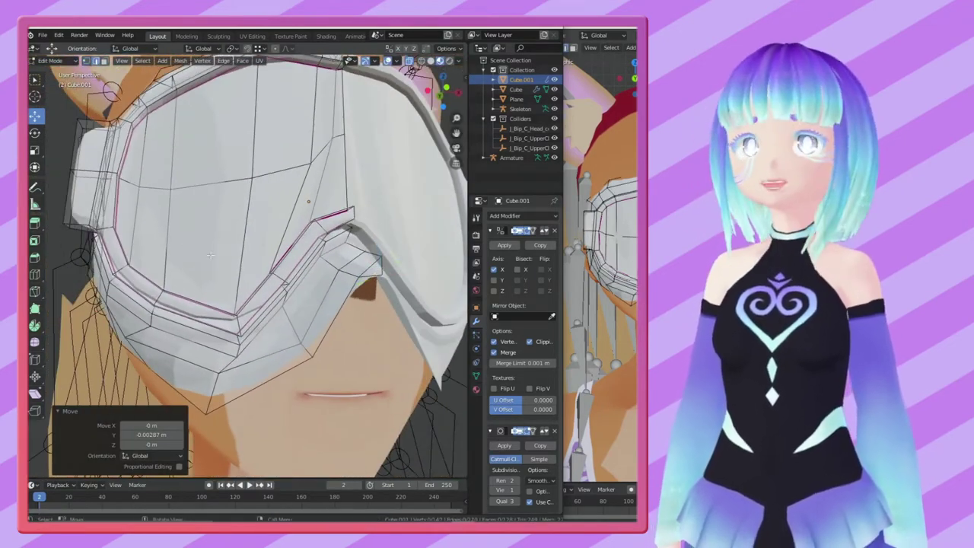
Step: Add an edge loop around the goggle rim and collapse the stray edges into points
left_click(340, 311)
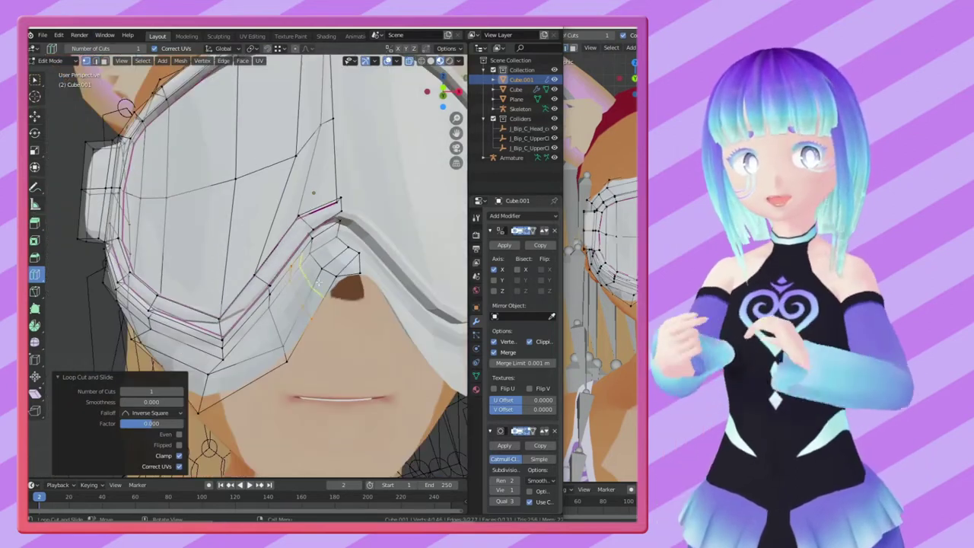
scroll(337, 320, "up", 3)
mouse_move(337, 320)
middle_mouse_down()
mouse_move(331, 245)
mouse_move(385, 303)
middle_mouse_up()
left_click(330, 216)
Step: Give the lower goggle rim edge loop a full 1.0 edge crease
key("Tab")
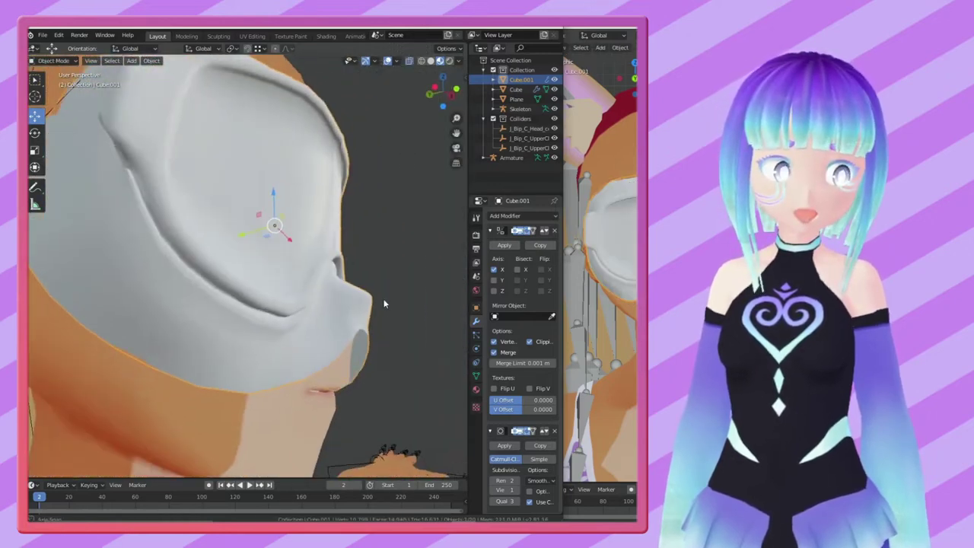
key("Tab")
key("Tab")
key("Tab")
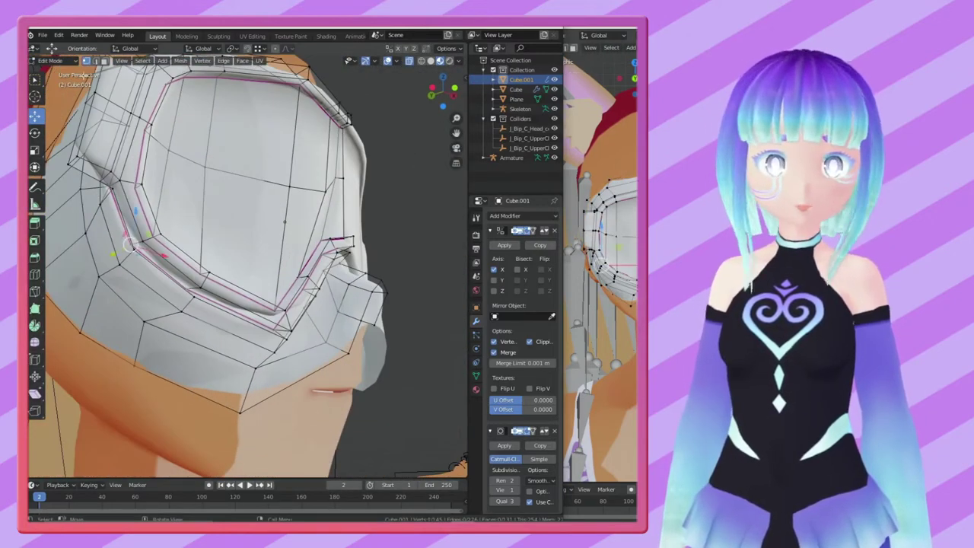
middle_click_drag(154, 298, 289, 270)
right_click(290, 271)
left_click(290, 341)
key("1")
key("Return")
mouse_move(290, 344)
middle_mouse_down()
mouse_move(263, 260)
mouse_move(332, 338)
mouse_move(632, 264)
middle_mouse_up()
key("Tab")
Step: Shift the goggle vertices near the nose sideways and preview the smoothed shape
scroll(613, 167, "down", 5)
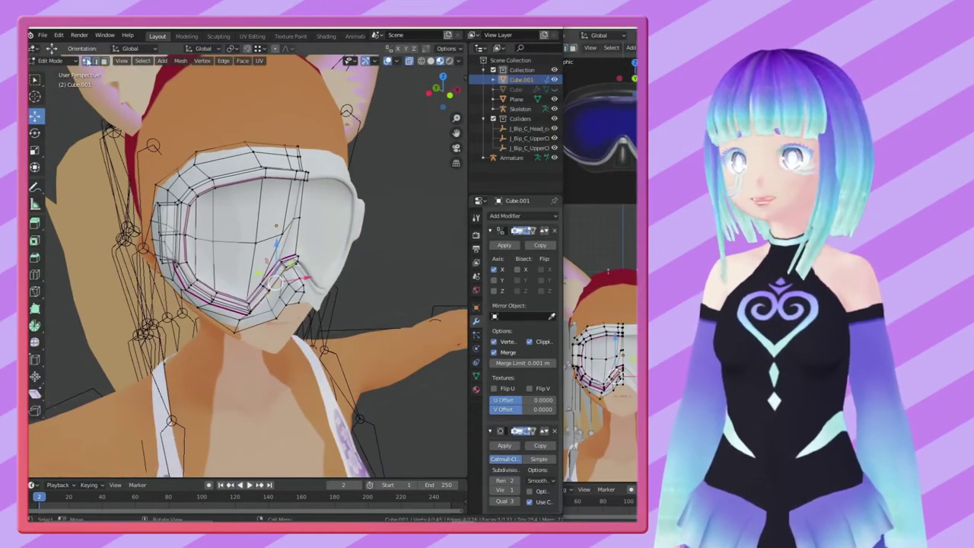
left_click_drag(177, 161, 175, 161)
middle_click_drag(177, 162, 279, 115)
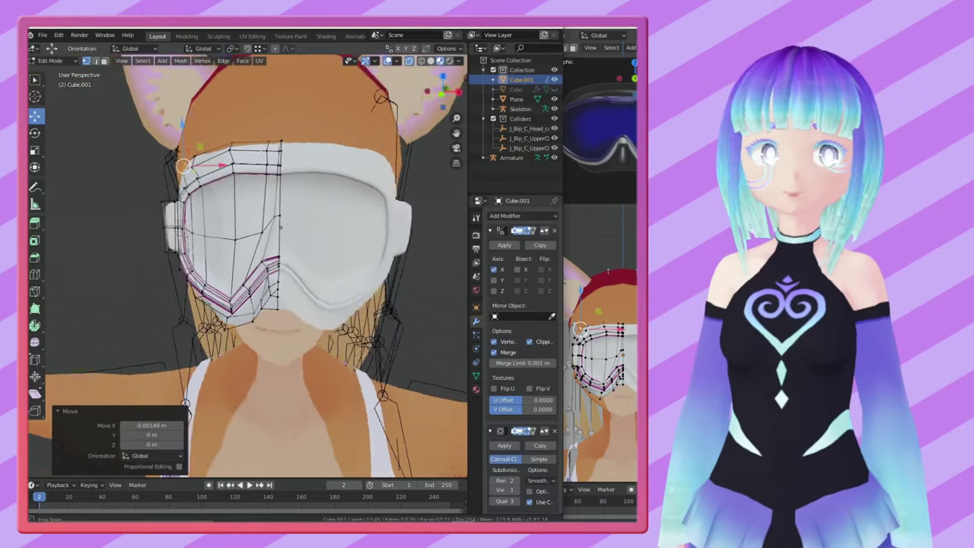
key("w")
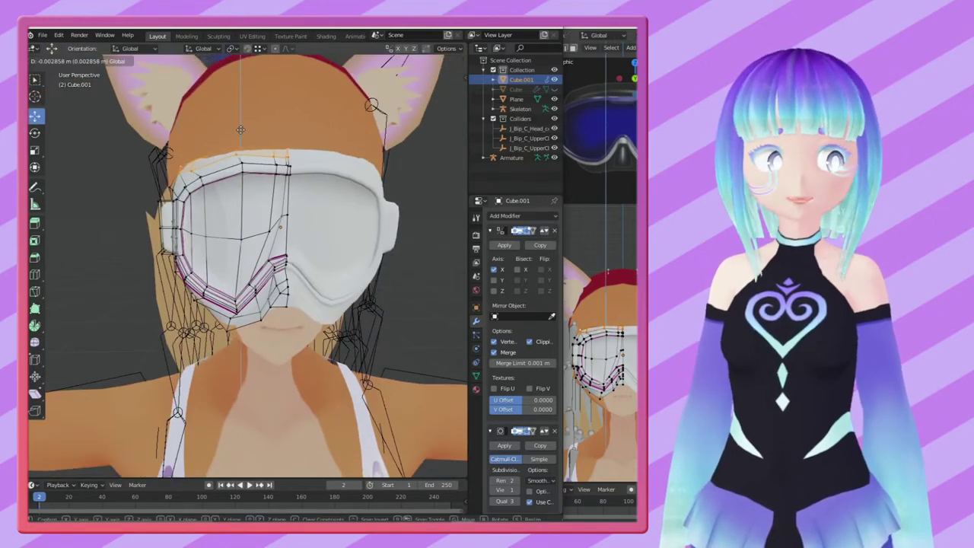
left_click(240, 129)
middle_click_drag(241, 130, 297, 209)
scroll(296, 209, "up", 3)
scroll(296, 209, "down", 2)
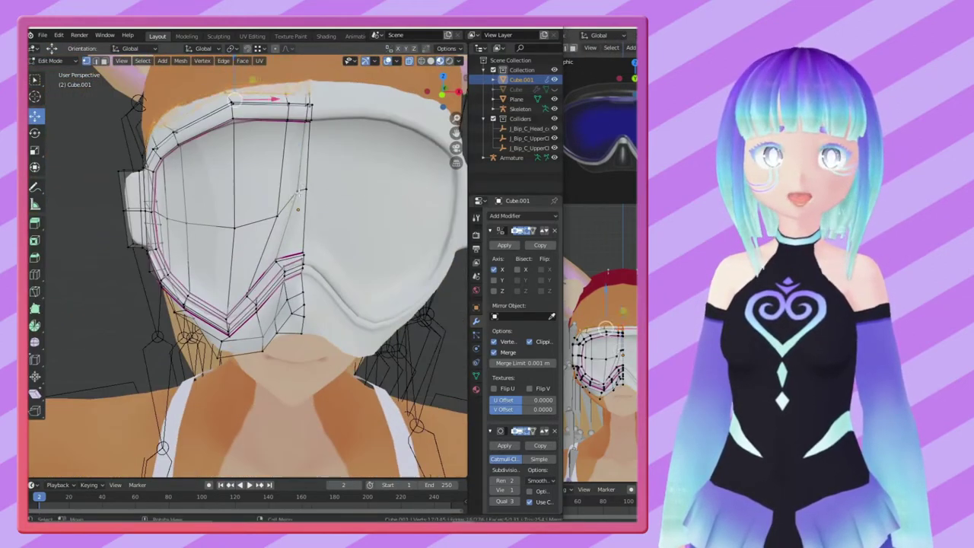
left_click(304, 150)
key("Tab")
Step: Push the selected goggle vertices about -0.000753 m along Y so the rim sits against the face
middle_click_drag(303, 150, 249, 173)
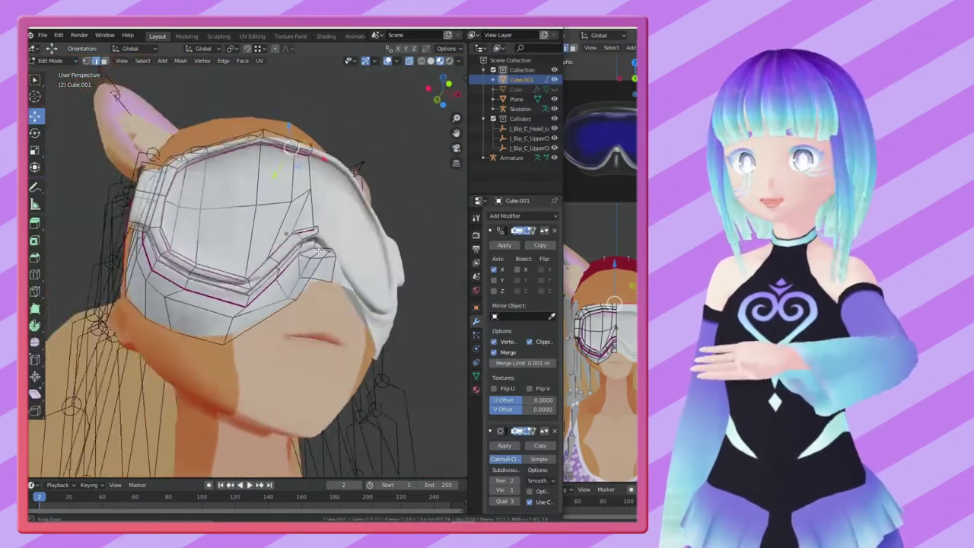
middle_click_drag(316, 251, 69, 48)
left_click(323, 319)
mouse_move(323, 318)
middle_mouse_down()
mouse_move(320, 331)
mouse_move(372, 302)
middle_mouse_up()
left_click(342, 362)
mouse_move(342, 362)
middle_mouse_down()
mouse_move(374, 333)
mouse_move(341, 370)
mouse_move(342, 357)
mouse_move(289, 312)
middle_mouse_up()
left_click(346, 358)
left_click(281, 307)
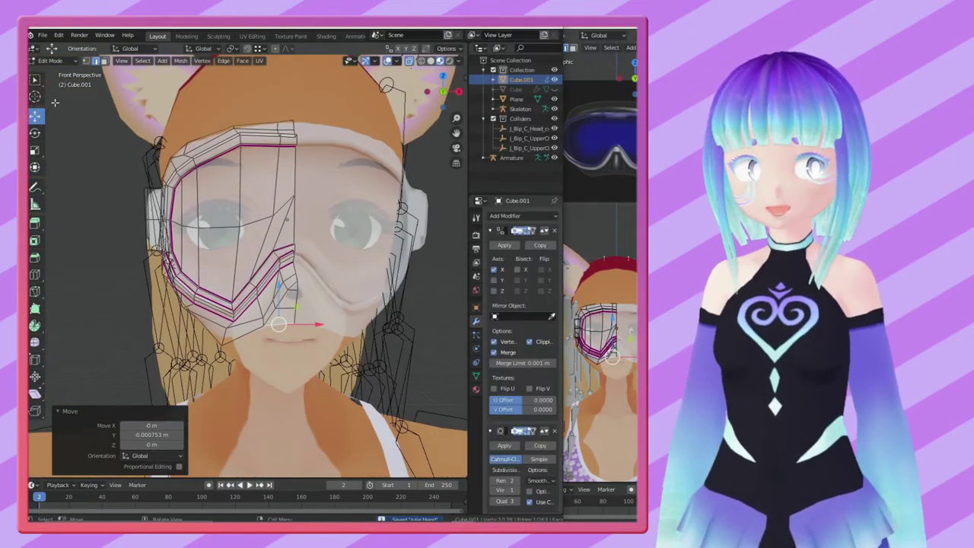
Step: Box-select the lower goggle rim vertices and move them -0.00569 m along Y
left_click_drag(325, 249, 326, 249)
middle_click_drag(325, 249, 115, 218)
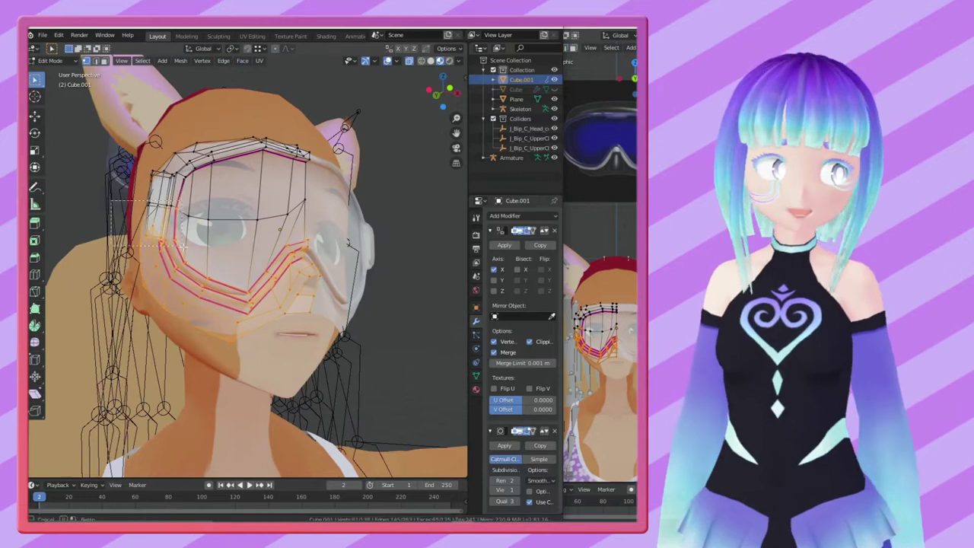
middle_click_drag(151, 253, 228, 243)
left_click_drag(245, 242, 275, 223)
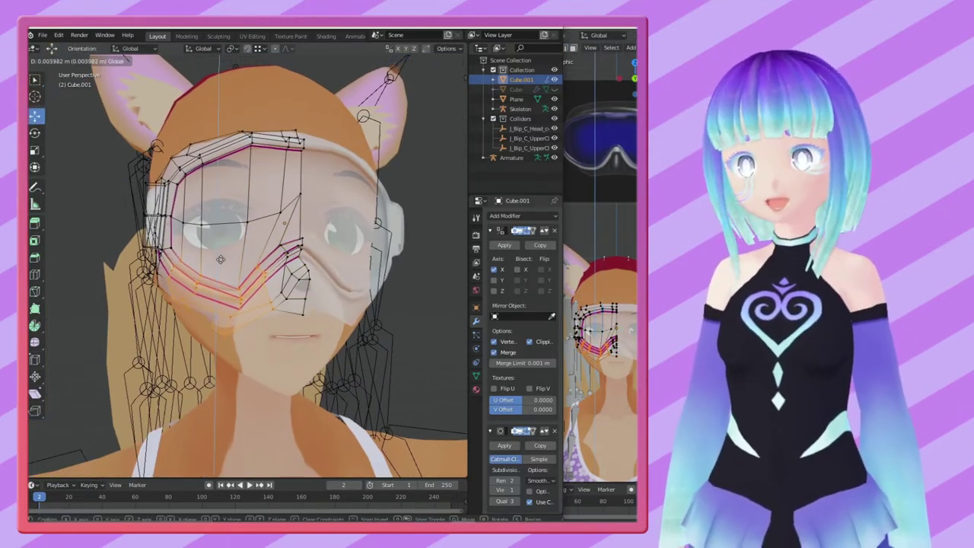
left_click(220, 259)
middle_click_drag(220, 260, 238, 269)
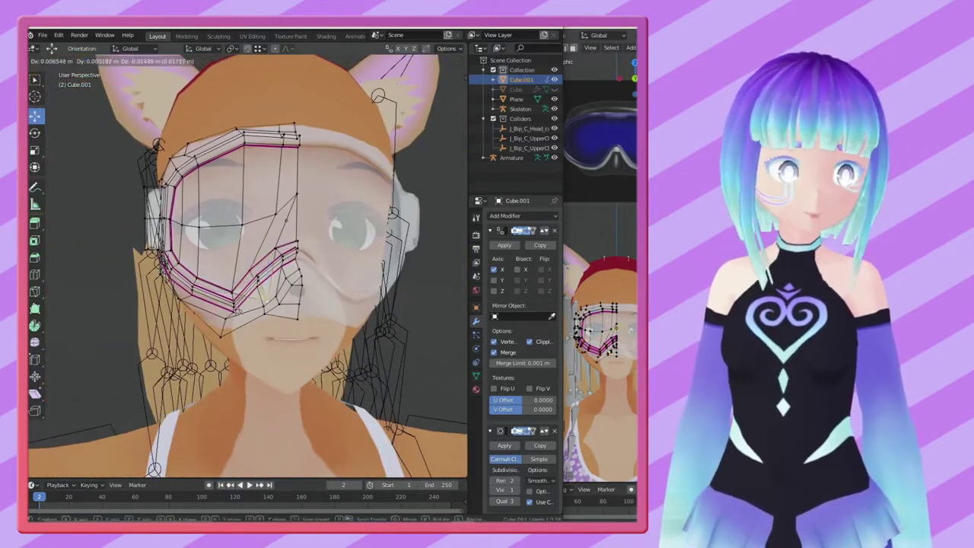
left_click(233, 264)
mouse_move(233, 264)
middle_mouse_down()
mouse_move(354, 252)
mouse_move(233, 271)
mouse_move(96, 66)
middle_mouse_up()
key("Tab")
key("Tab")
mouse_move(284, 319)
middle_mouse_down()
mouse_move(299, 343)
mouse_move(342, 340)
mouse_move(343, 306)
mouse_move(320, 319)
middle_mouse_up()
key("Tab")
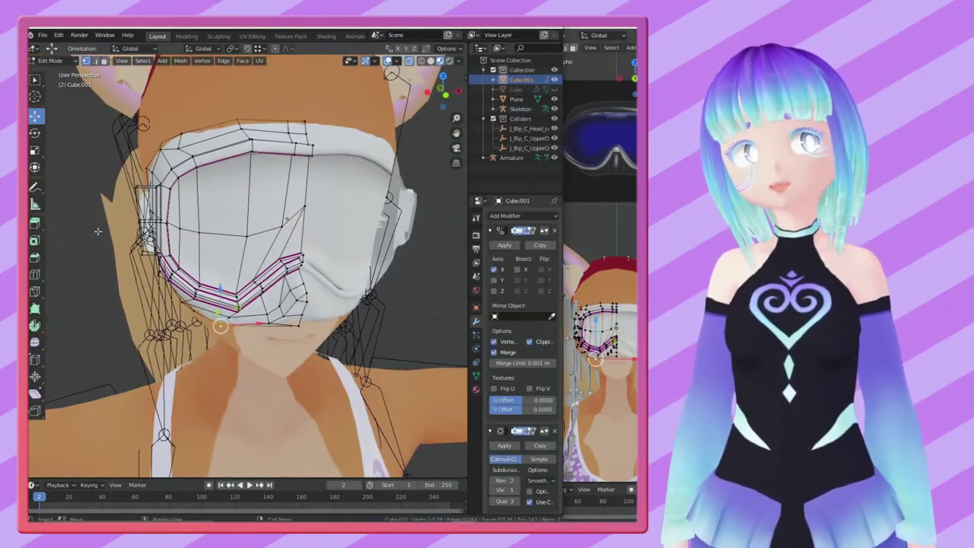
Step: Slide the new side edge loop along X and bevel the edge at the goggle's side
scroll(272, 249, "up", 3)
middle_click_drag(273, 248, 34, 323)
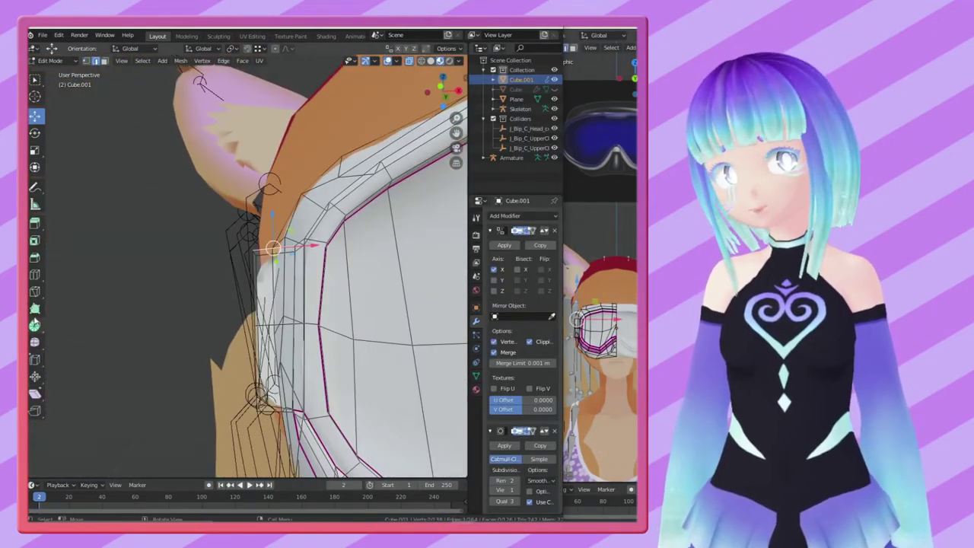
key("g")
key("x")
left_click(231, 277)
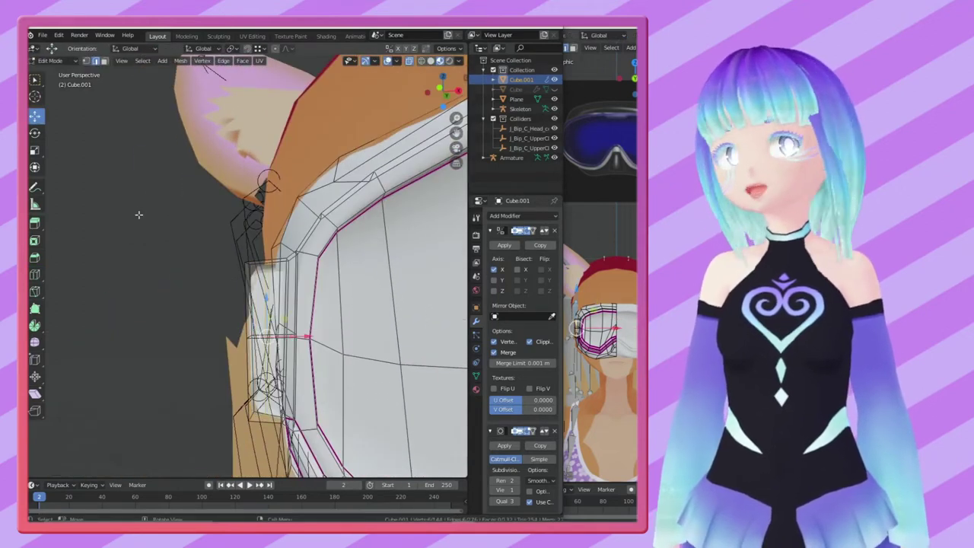
mouse_move(243, 279)
middle_mouse_down()
mouse_move(251, 296)
mouse_move(228, 274)
mouse_move(377, 268)
mouse_move(375, 309)
middle_mouse_up()
left_click(195, 309)
key("Tab")
scroll(228, 289, "down", 3)
Step: Knife-cut a new edge across the goggle rim in Edit Mode
scroll(365, 308, "up", 3)
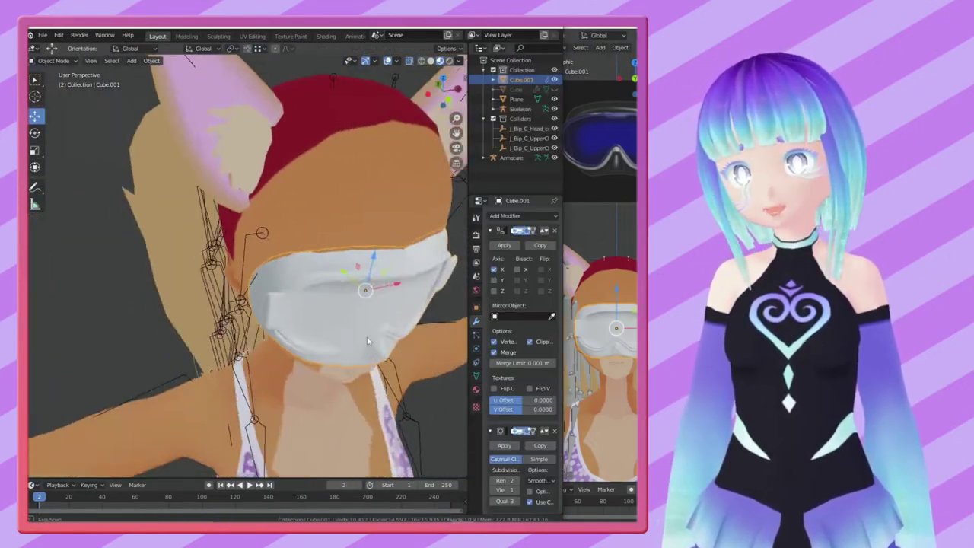
scroll(347, 306, "up", 2)
key("Tab")
scroll(346, 306, "down", 2)
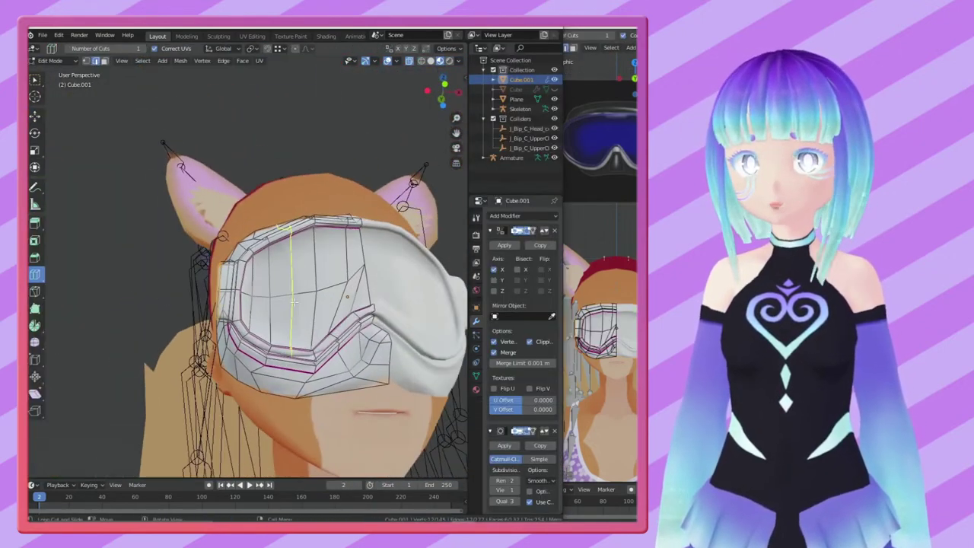
scroll(347, 297, "up", 2)
scroll(347, 297, "up", 2)
scroll(366, 342, "up", 2)
key("shift+space")
key("k")
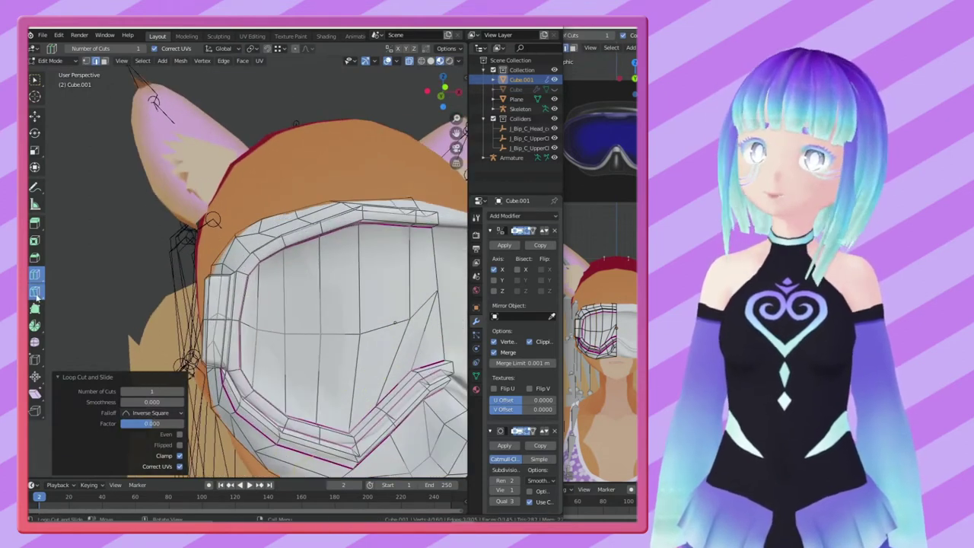
scroll(404, 403, "up", 3)
mouse_move(404, 403)
middle_mouse_down()
mouse_move(297, 286)
mouse_move(217, 285)
mouse_move(254, 304)
mouse_move(152, 190)
middle_mouse_up()
key("Return")
scroll(254, 304, "down", 5)
Step: Move the selected goggle rim vertices and preview the smoothed goggles
left_click(34, 115)
middle_click_drag(191, 251, 259, 384)
left_click_drag(259, 384, 258, 386)
mouse_move(258, 387)
middle_mouse_down()
mouse_move(228, 365)
mouse_move(322, 395)
mouse_move(251, 376)
mouse_move(378, 197)
middle_mouse_up()
scroll(229, 366, "down", 2)
key("Tab")
key("Tab")
key("Tab")
Step: Turn off see-through mode and move the selected goggle vertices along one axis
key("Tab")
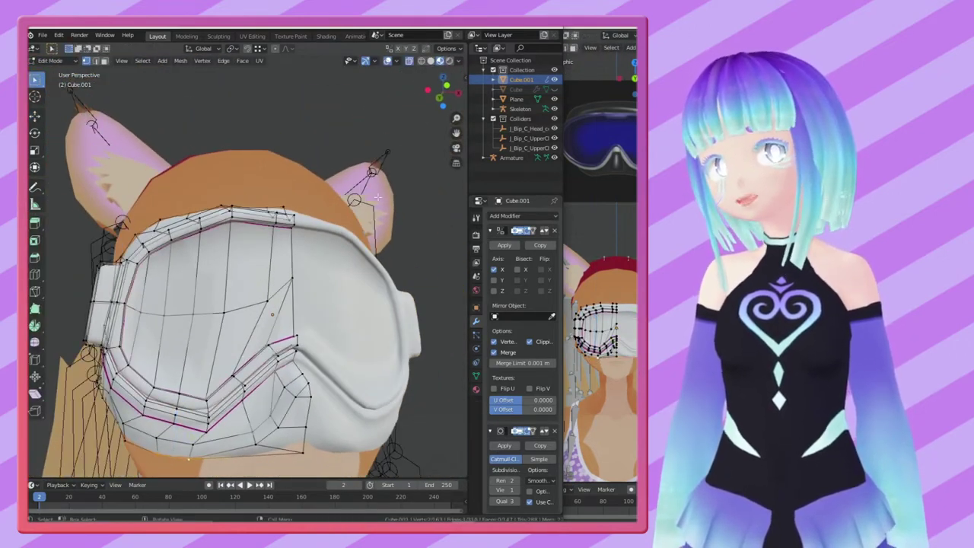
left_click(409, 61)
key("shift+space")
key("g")
left_click_drag(270, 374, 270, 373)
left_click(267, 373)
middle_click_drag(267, 374, 278, 305)
key("Tab")
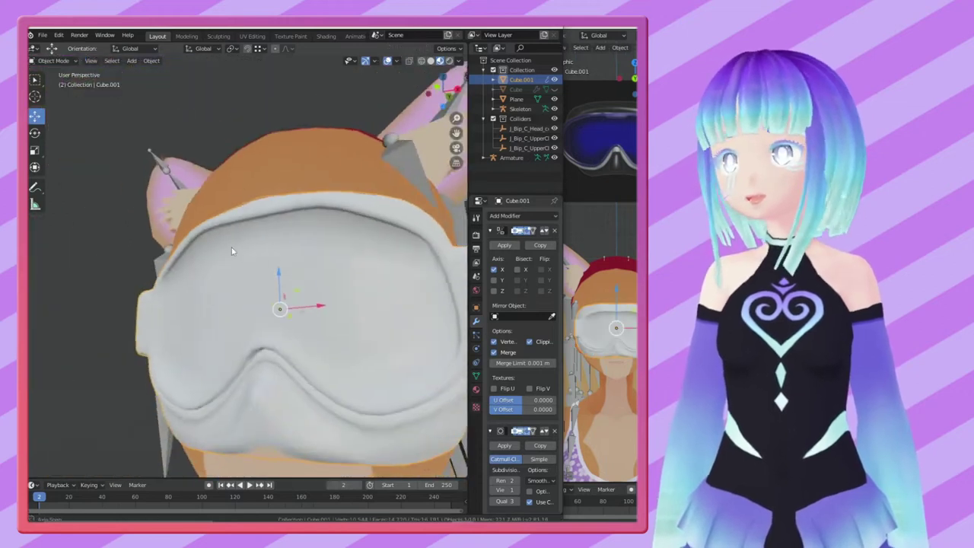
key("Tab")
Step: Select the top goggle vertices and add an edge loop across the goggles, slid to -0.809
left_click_drag(236, 169, 271, 263)
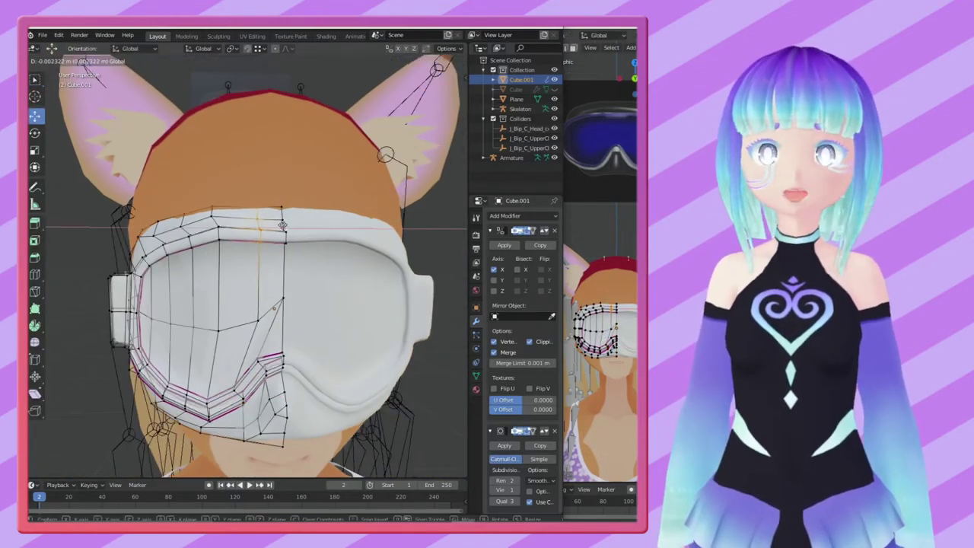
middle_click_drag(274, 308, 276, 314)
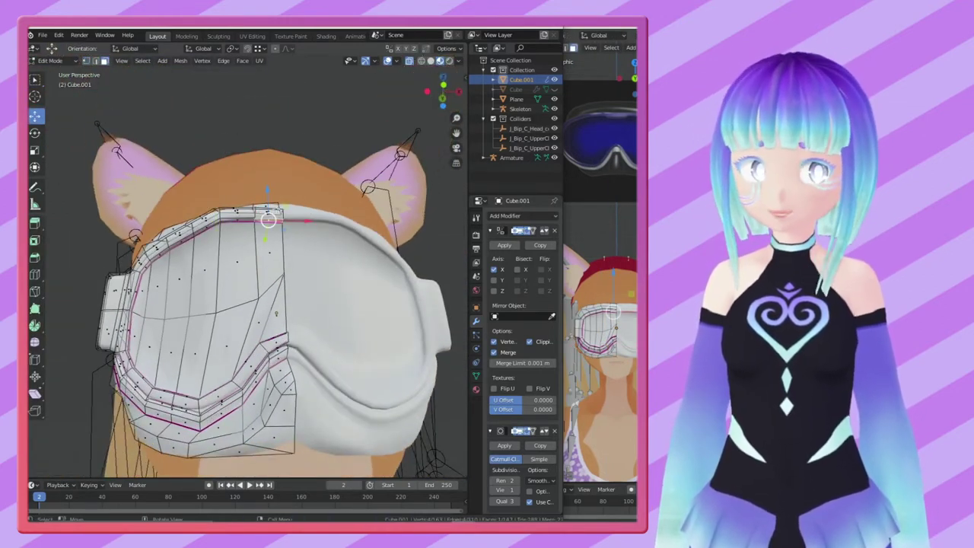
middle_click_drag(183, 145, 236, 289)
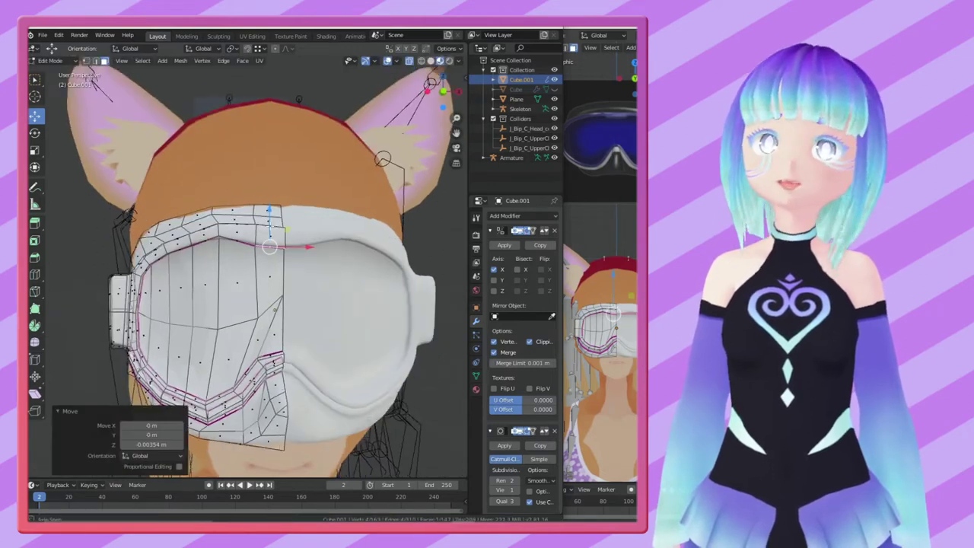
key("ctrl+r")
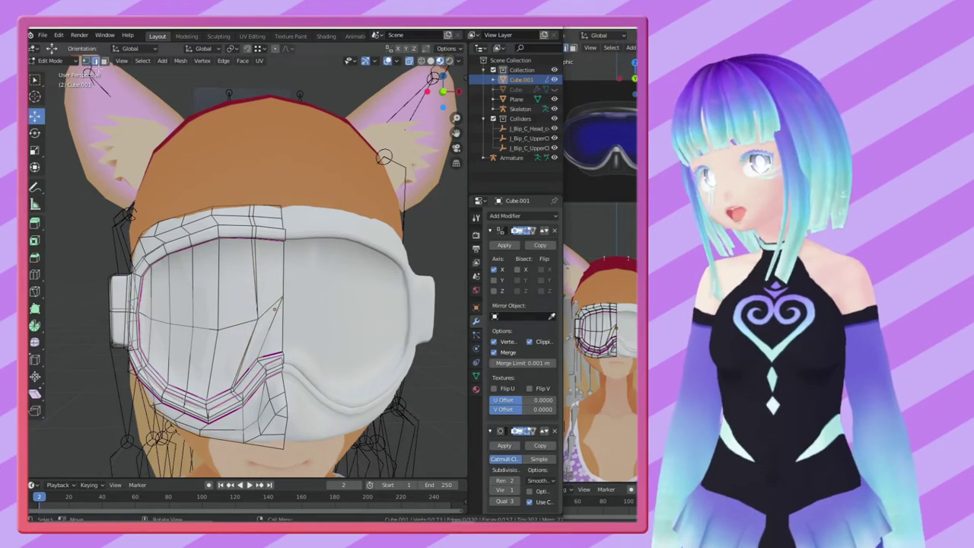
left_click(86, 61)
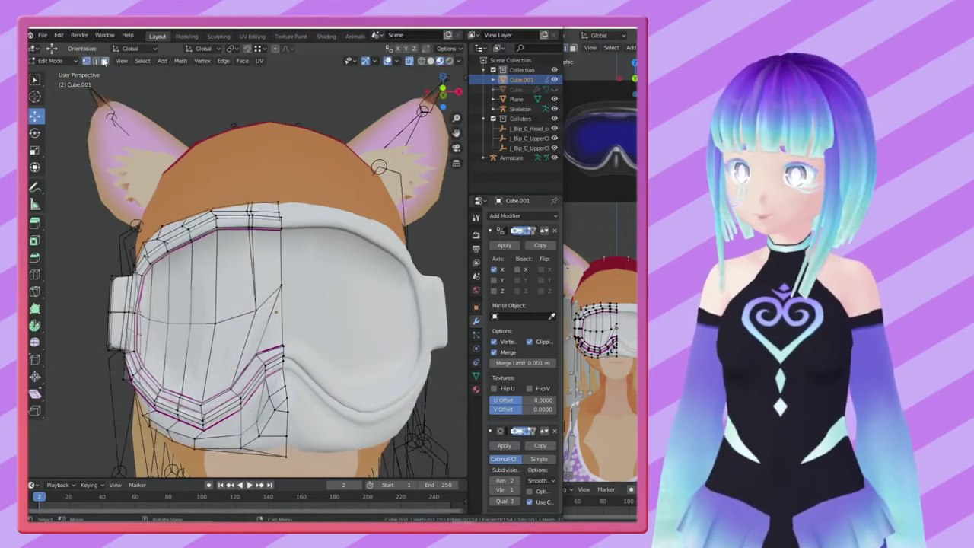
left_click(264, 219)
mouse_move(249, 237)
middle_mouse_down()
mouse_move(361, 320)
mouse_move(359, 335)
mouse_move(396, 323)
mouse_move(305, 407)
middle_mouse_up()
key("Tab")
key("Tab")
Step: Mark the selected rim edges sharp, then start a 1.000 crease and cancel it
key("ctrl+e")
left_click(305, 406)
key("ctrl+e")
left_click(305, 341)
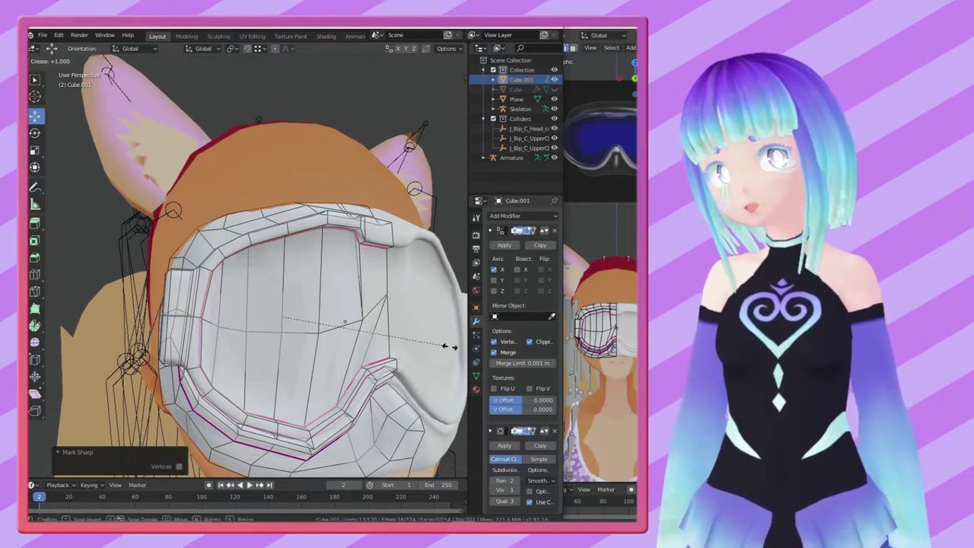
key("Escape")
Step: Reposition vertices on the side of the goggle frame
mouse_move(280, 324)
middle_mouse_down()
mouse_move(430, 312)
mouse_move(235, 344)
mouse_move(251, 335)
middle_mouse_up()
middle_click_drag(373, 69, 198, 315)
right_click(181, 352)
scroll(180, 352, "up", 3)
mouse_move(180, 351)
middle_mouse_down()
mouse_move(197, 356)
mouse_move(175, 381)
middle_mouse_up()
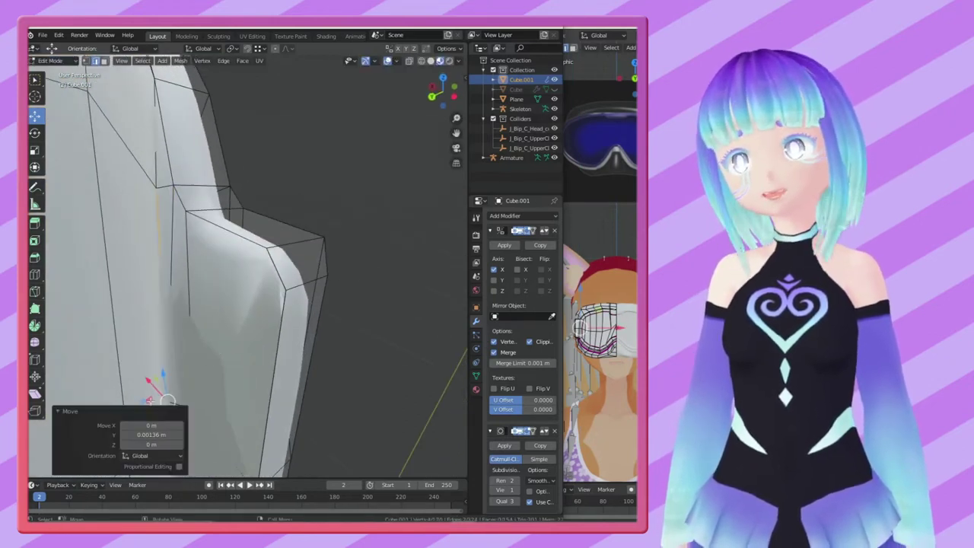
middle_click_drag(149, 189, 270, 288)
left_click(158, 245)
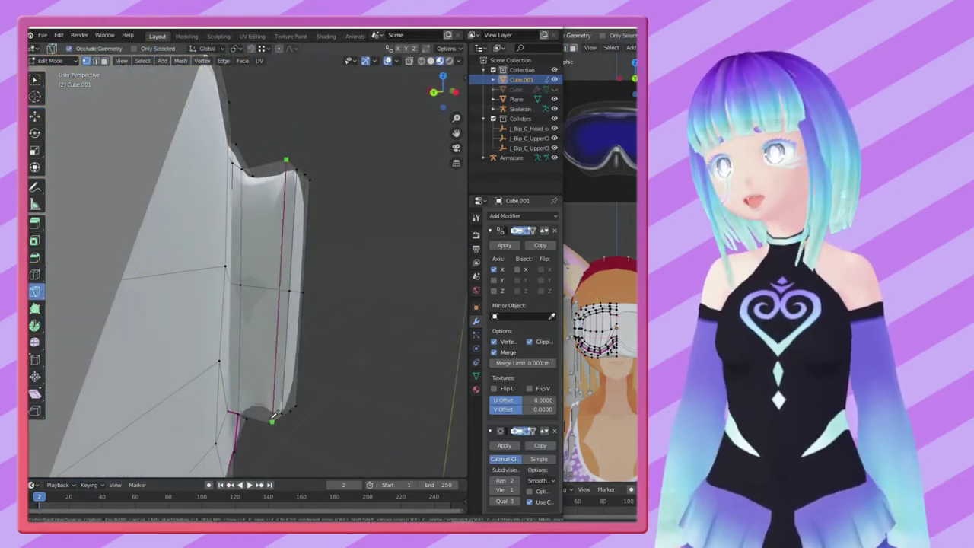
Step: Slide the new edge loop and move further side vertices of the goggles
middle_click_drag(230, 236, 34, 278)
left_click(225, 302)
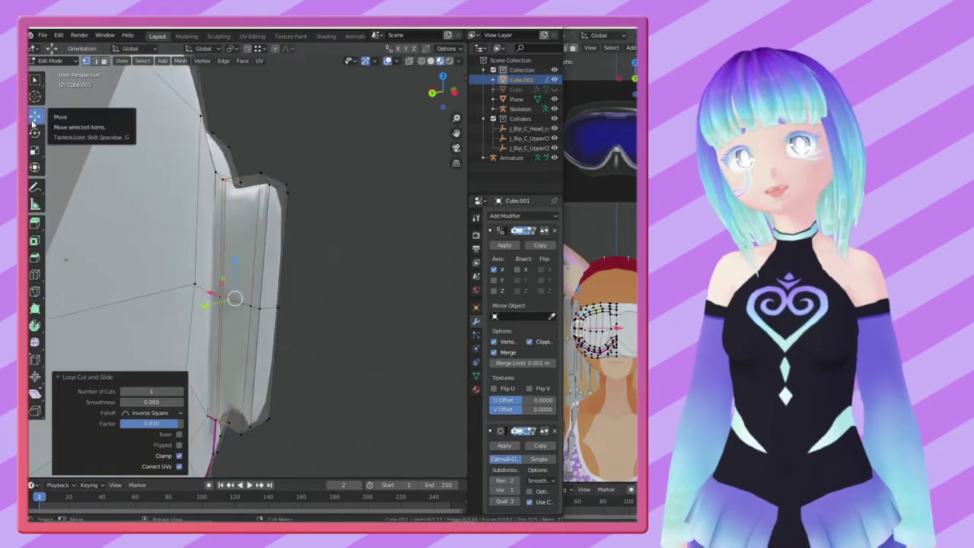
middle_click_drag(225, 303, 199, 160)
left_click(156, 337)
mouse_move(156, 337)
middle_mouse_down()
mouse_move(235, 342)
mouse_move(239, 311)
mouse_move(250, 305)
middle_mouse_up()
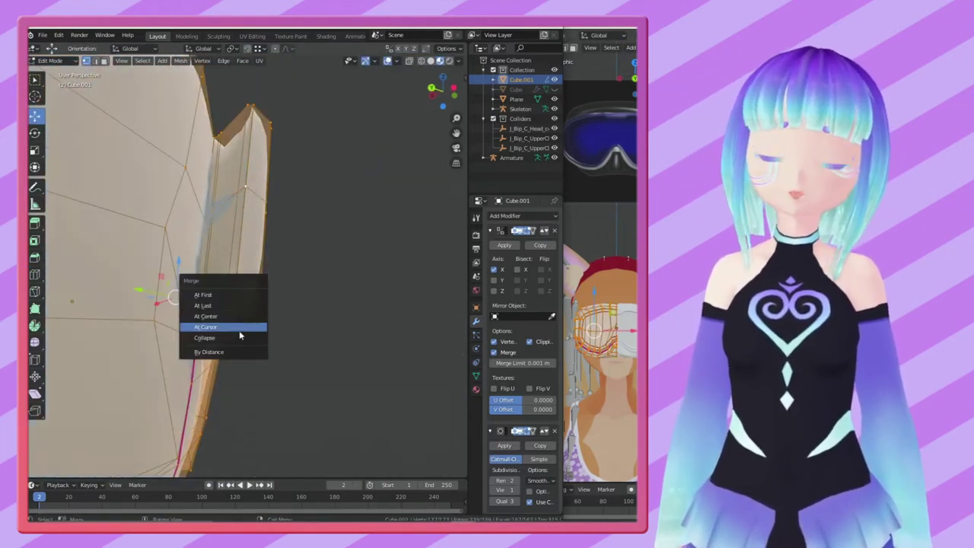
mouse_move(248, 186)
middle_mouse_down()
mouse_move(152, 67)
mouse_move(97, 65)
middle_mouse_up()
key("g")
left_click(98, 65)
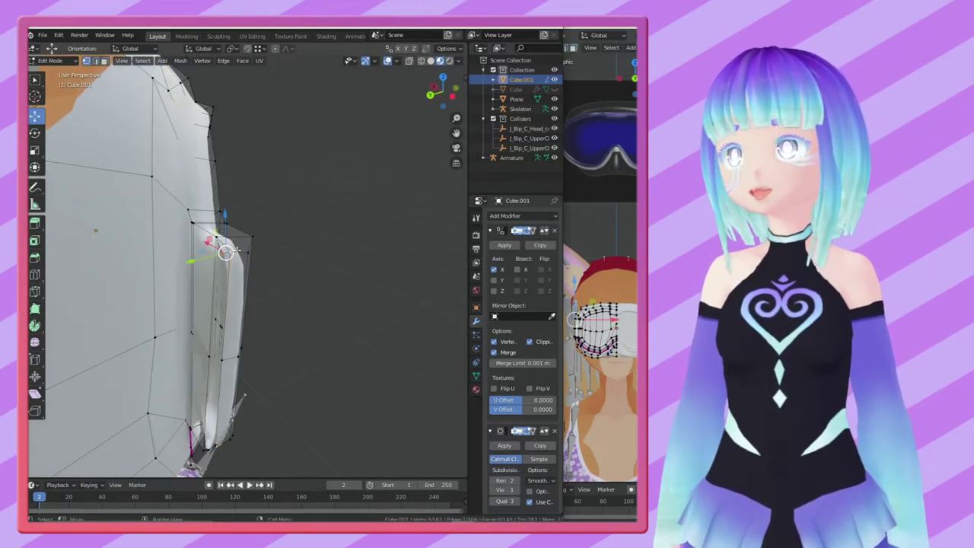
Step: Merge the side-edge vertex path At Last, leave Edit Mode and save the file
middle_click_drag(226, 250, 244, 115)
left_click(244, 115, "ctrl")
key("m")
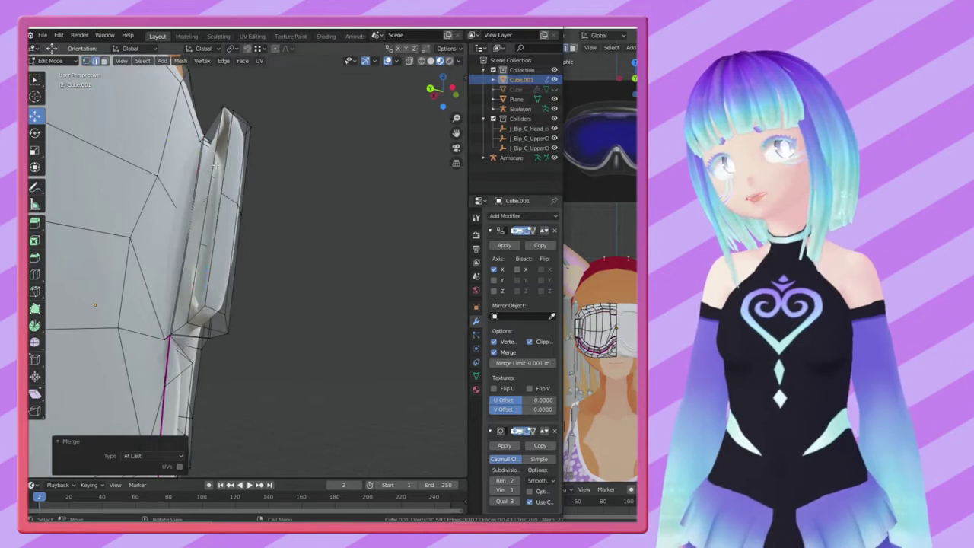
left_click(215, 166)
middle_click_drag(215, 166, 273, 218)
mouse_move(282, 283)
middle_mouse_down()
mouse_move(325, 306)
mouse_move(229, 191)
middle_mouse_up()
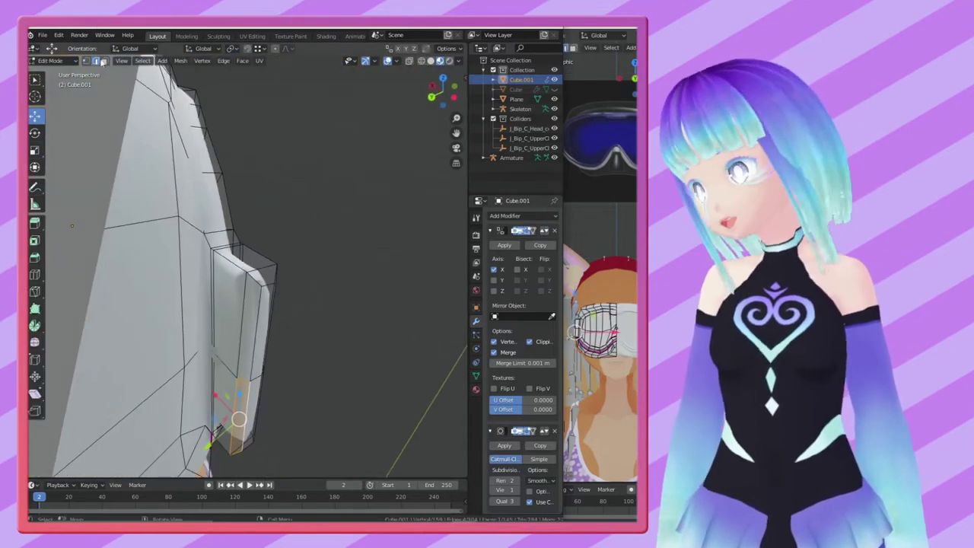
mouse_move(250, 266)
middle_mouse_down()
mouse_move(250, 191)
mouse_move(284, 107)
middle_mouse_up()
scroll(157, 363, "down", 5)
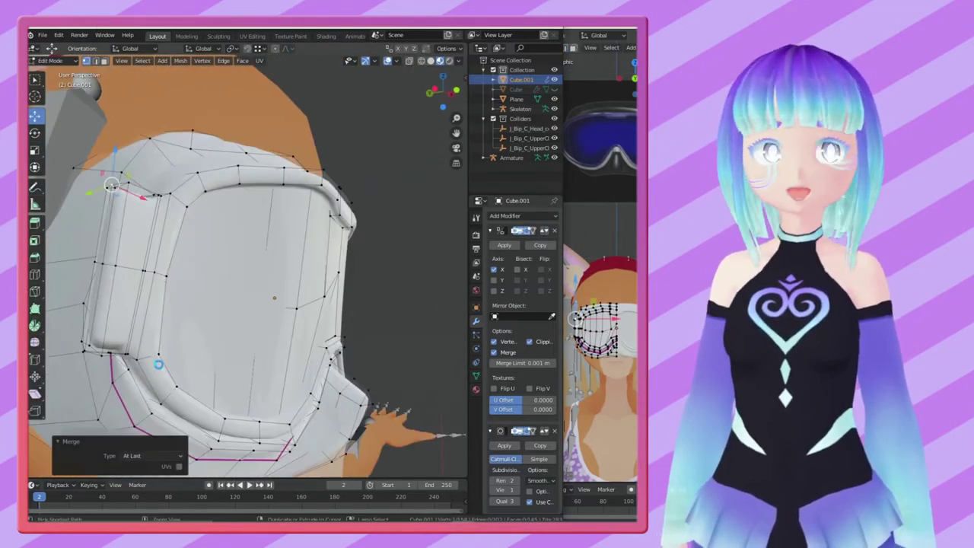
key("Tab")
key("ctrl+s")
middle_click_drag(205, 372, 144, 353)
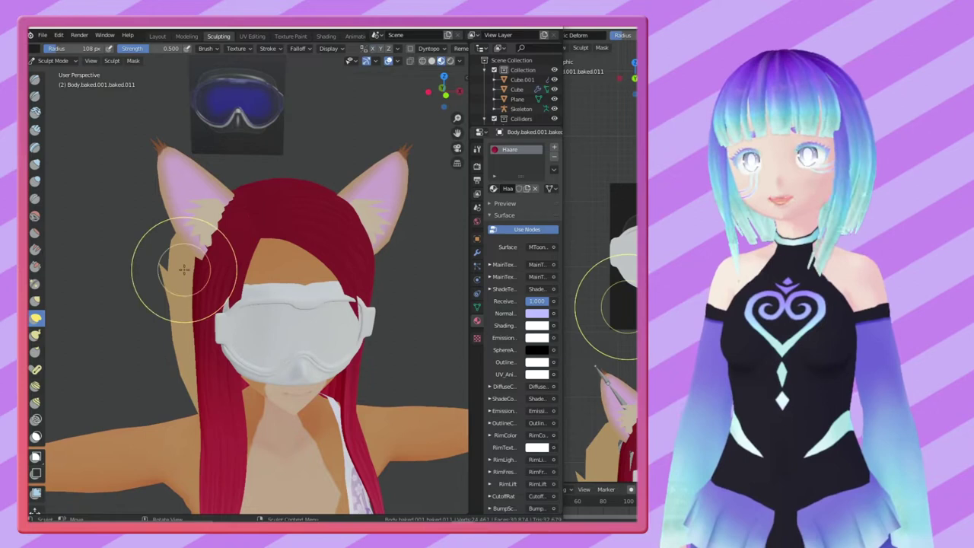
Step: Toggle the red hair between Sculpt and Edit Mode, then pick Object Mode from the mode list
key("ctrl+Tab")
left_click(55, 93)
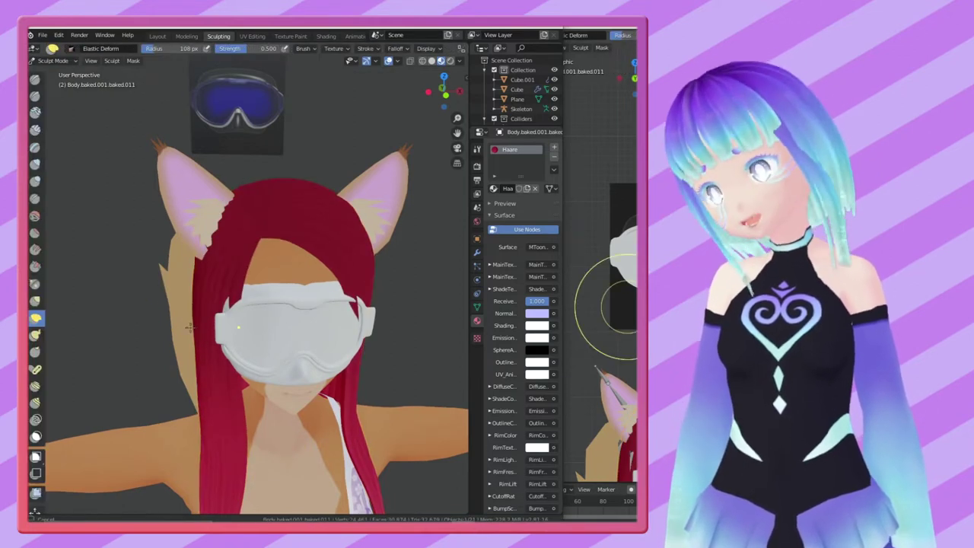
middle_click_drag(244, 325, 208, 326)
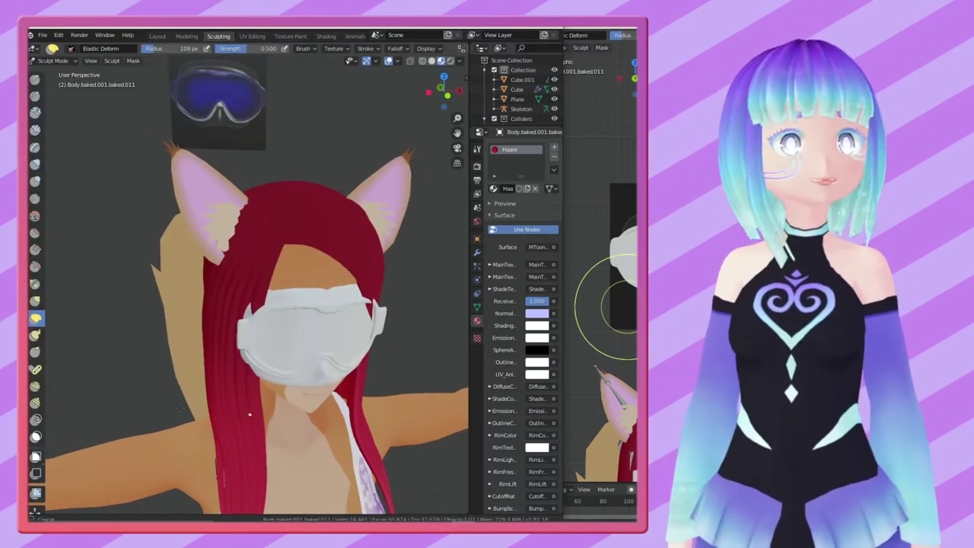
key("Tab")
key("Tab")
key("Tab")
key("alt+z")
key("alt+z")
key("Tab")
key("Tab")
mouse_move(326, 282)
middle_mouse_down()
mouse_move(247, 222)
mouse_move(247, 238)
middle_mouse_up()
key("Tab")
key("Tab")
key("Tab")
key("Tab")
key("Tab")
key("Tab")
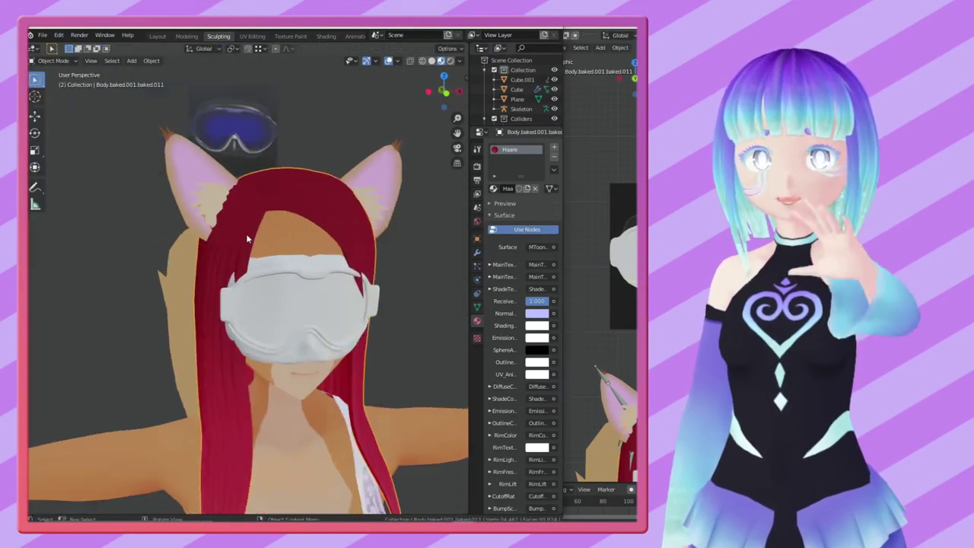
key("space")
key("Tab")
key("Tab")
key("Tab")
key("Tab")
left_click(53, 60)
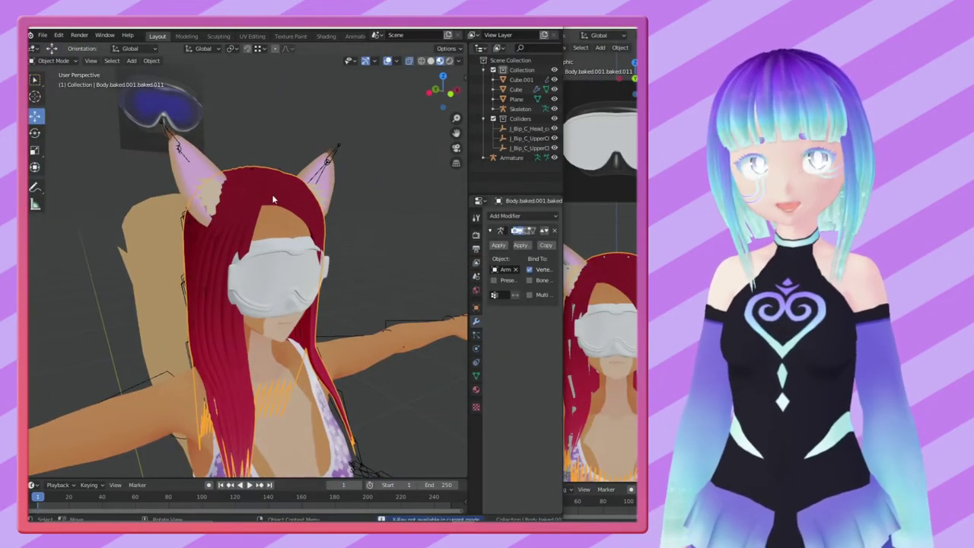
Step: Push the hair vertices beside the goggles outward with proportional falloff
key("Tab")
middle_click_drag(272, 199, 229, 228)
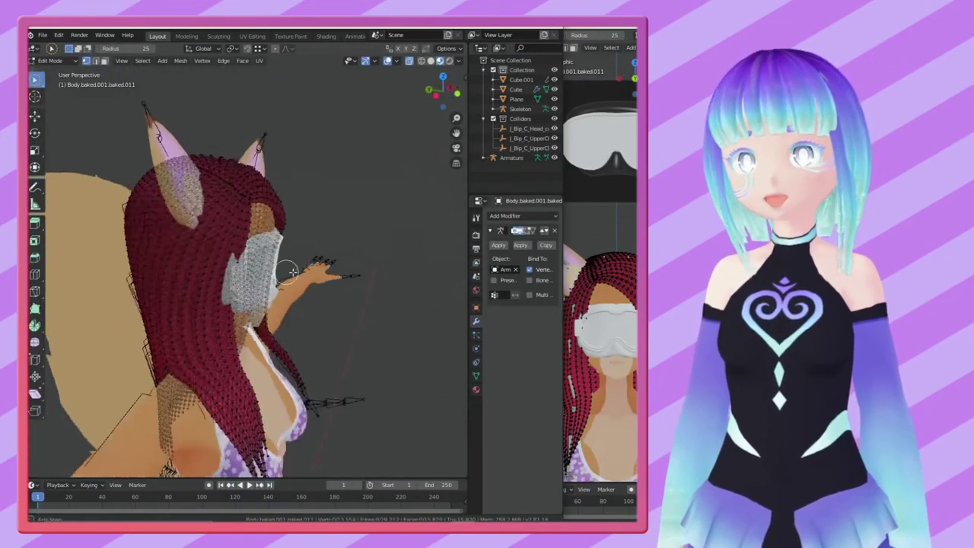
scroll(229, 229, "up", 5)
scroll(330, 433, "down", 5)
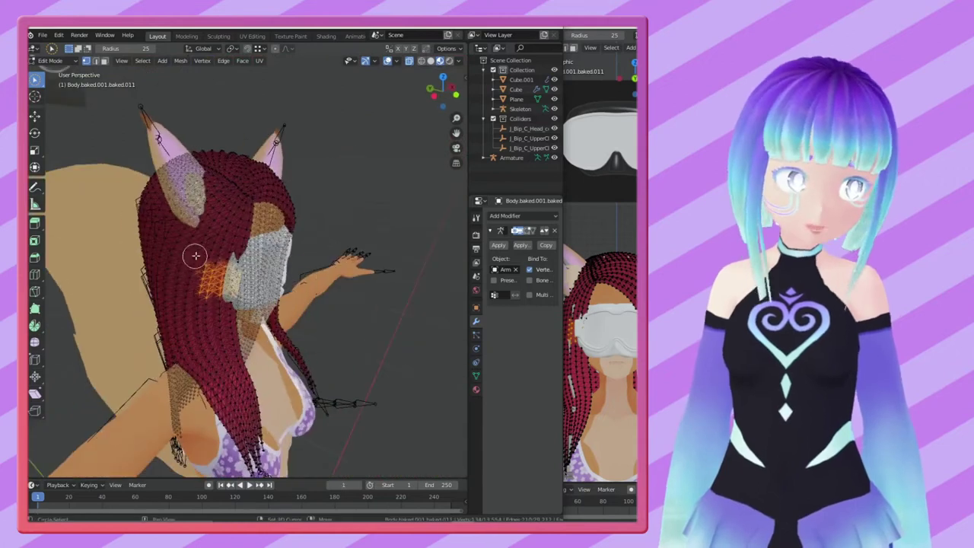
middle_click_drag(329, 432, 428, 349)
scroll(428, 349, "up", 2)
key("g")
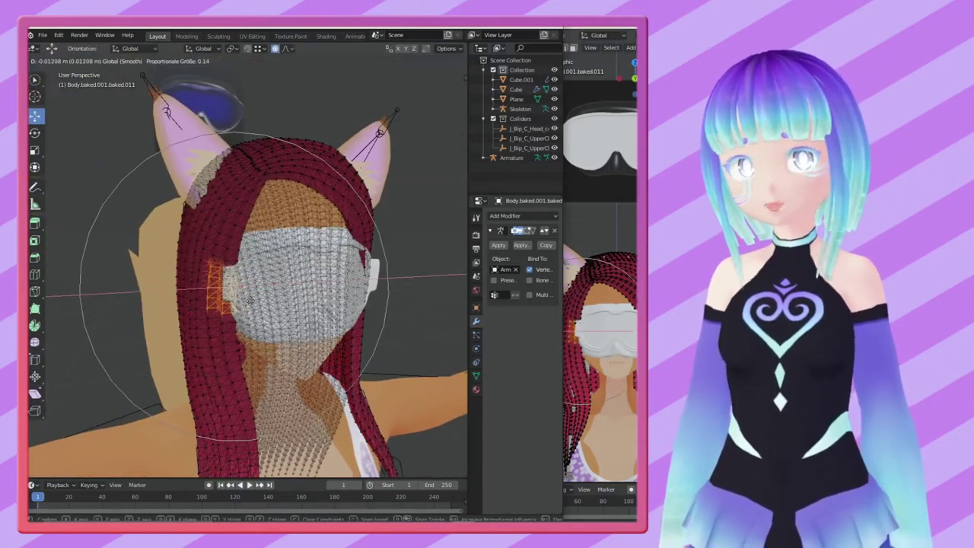
scroll(251, 296, "up", 6)
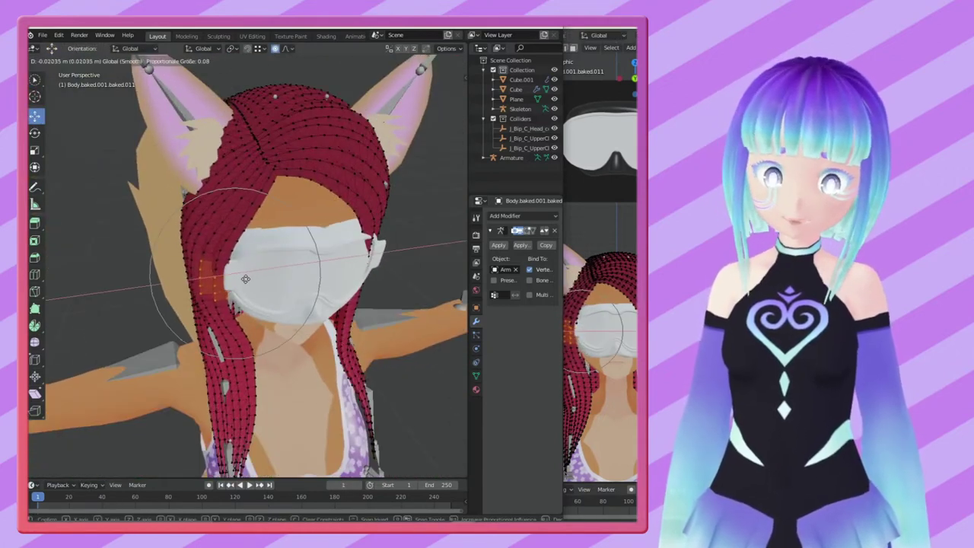
left_click(245, 278)
middle_click_drag(245, 278, 156, 338)
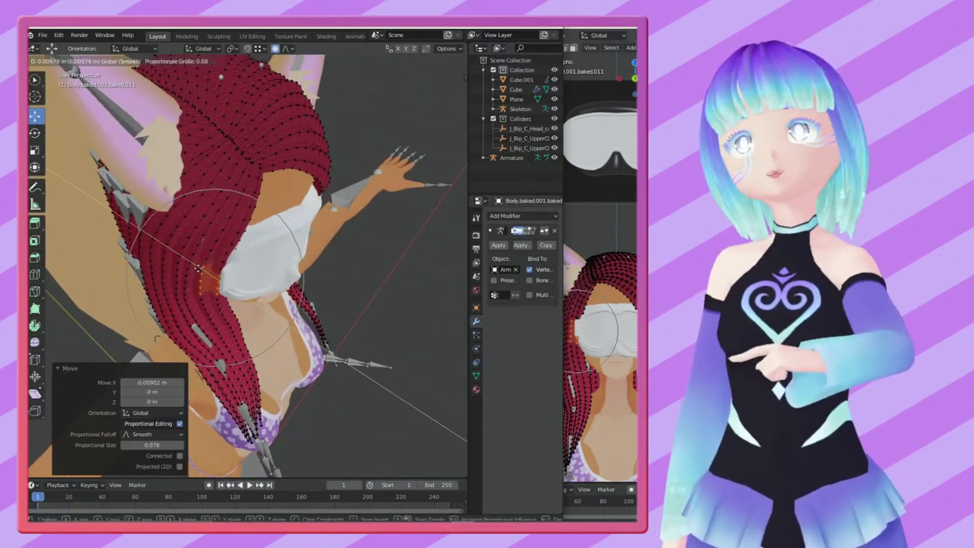
middle_click_drag(198, 267, 251, 229)
scroll(251, 228, "up", 2)
Step: Select the armature and reposition a hair bone in its Edit Mode
left_click(512, 158)
key("Tab")
left_click(394, 61)
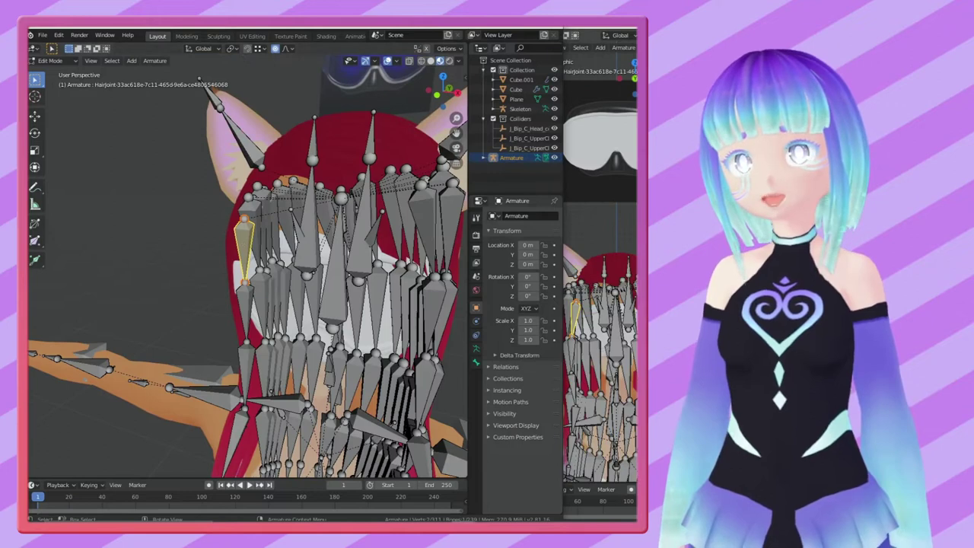
left_click(270, 286)
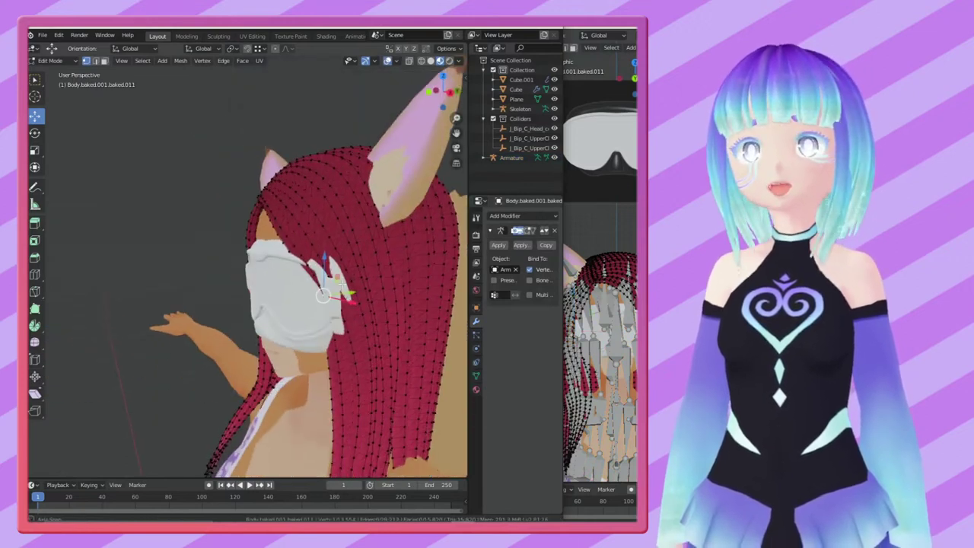
Step: Select the linked hair vertices beside the goggles and shift them outward and sideways
left_click_drag(34, 78, 54, 103)
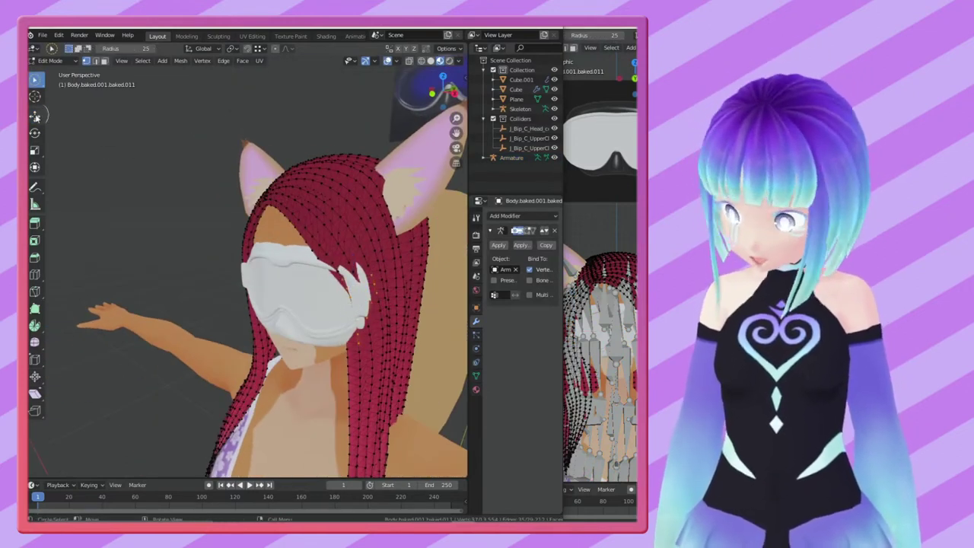
key("l")
mouse_move(282, 330)
middle_mouse_down()
mouse_move(363, 289)
mouse_move(278, 286)
middle_mouse_up()
middle_click_drag(417, 68, 384, 295)
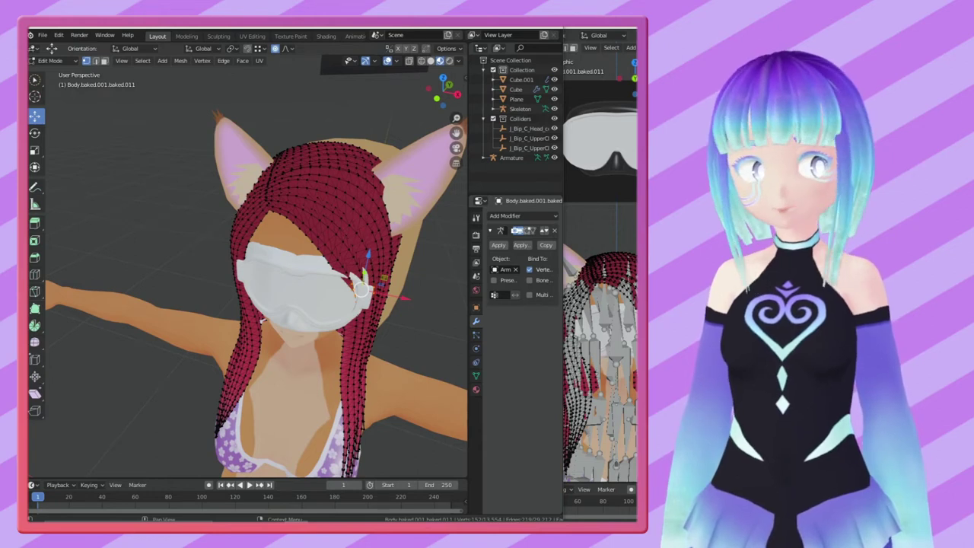
left_click(418, 303)
mouse_move(417, 303)
middle_mouse_down()
mouse_move(333, 321)
mouse_move(365, 282)
middle_mouse_up()
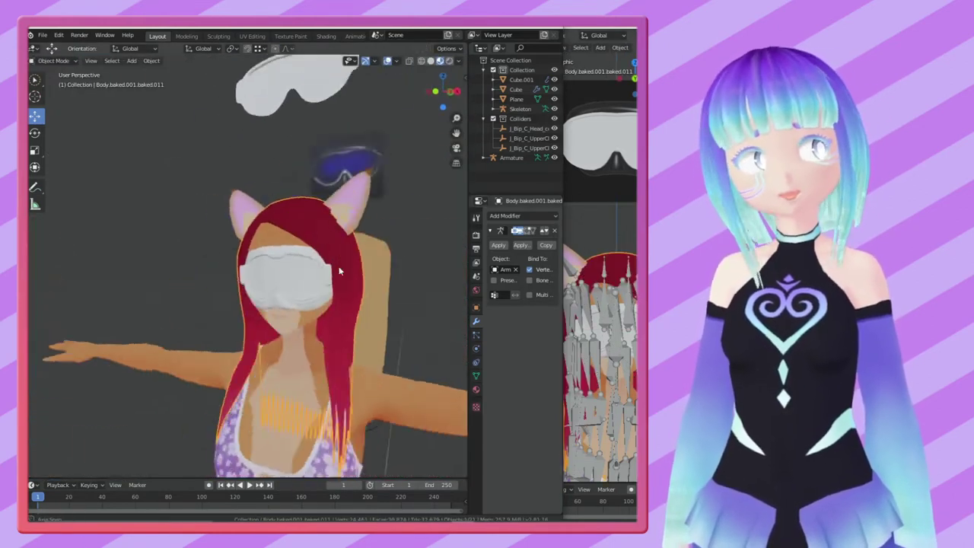
left_click(33, 80)
middle_click_drag(251, 290, 274, 274)
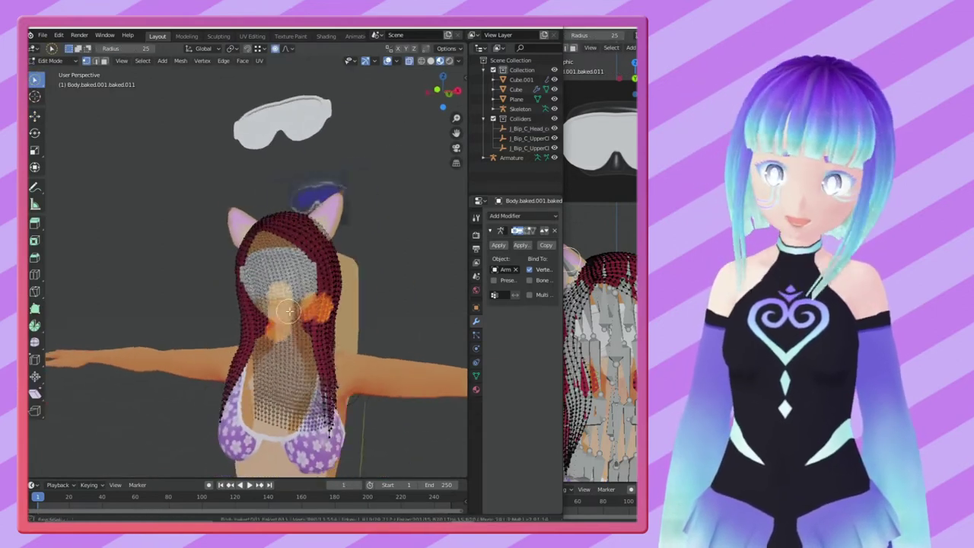
left_click(35, 114)
mouse_move(350, 311)
left_mouse_down()
mouse_move(375, 313)
mouse_move(365, 313)
left_mouse_up()
middle_click_drag(366, 314, 361, 321)
Step: Move a hair bone 0.0105 m along X in armature Edit Mode, then exit
left_click(511, 157)
key("Tab")
mouse_move(319, 289)
middle_mouse_down()
mouse_move(350, 283)
mouse_move(325, 295)
mouse_move(380, 202)
middle_mouse_up()
key("g")
key("x")
left_click(335, 293)
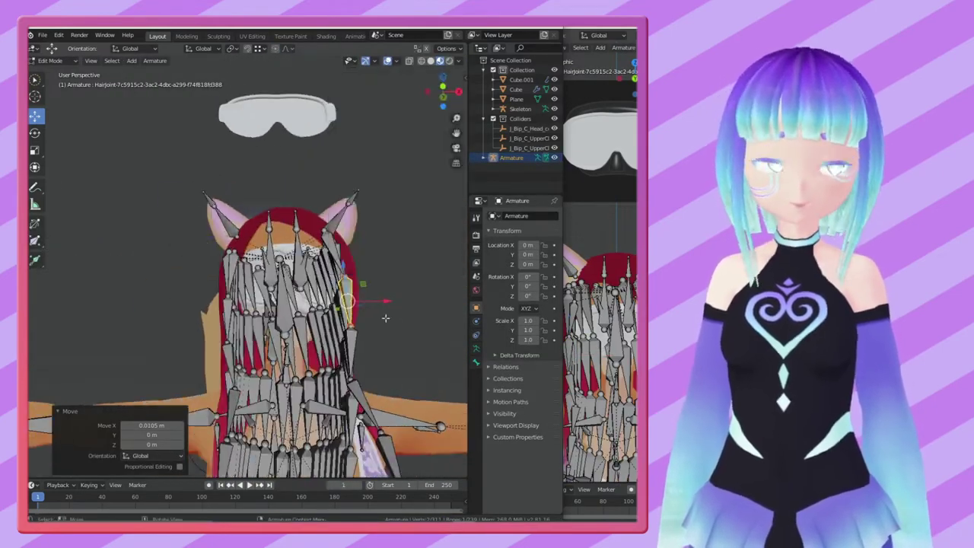
key("Tab")
middle_click_drag(392, 313, 309, 286)
Step: Select the goggle side faces on Cube.001 and separate them into Cube.002
left_click(521, 79)
key("KP_Decimal")
key("Tab")
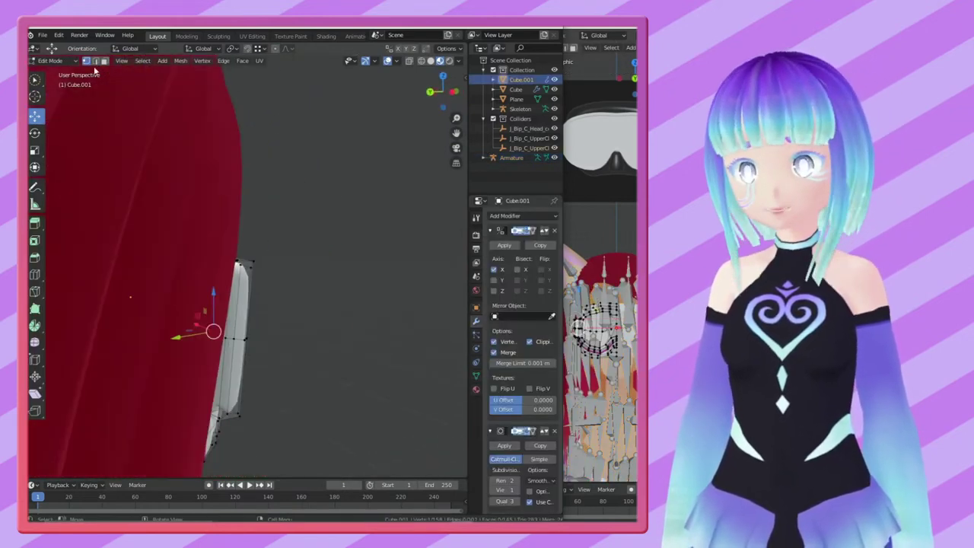
left_click(197, 327)
middle_click_drag(183, 311, 170, 233)
left_click(228, 325)
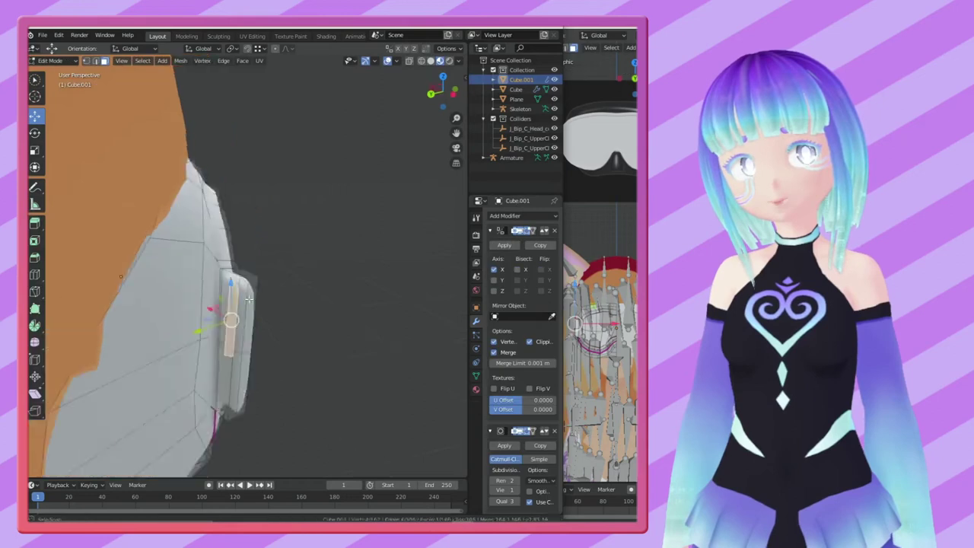
key("g")
left_click(248, 310)
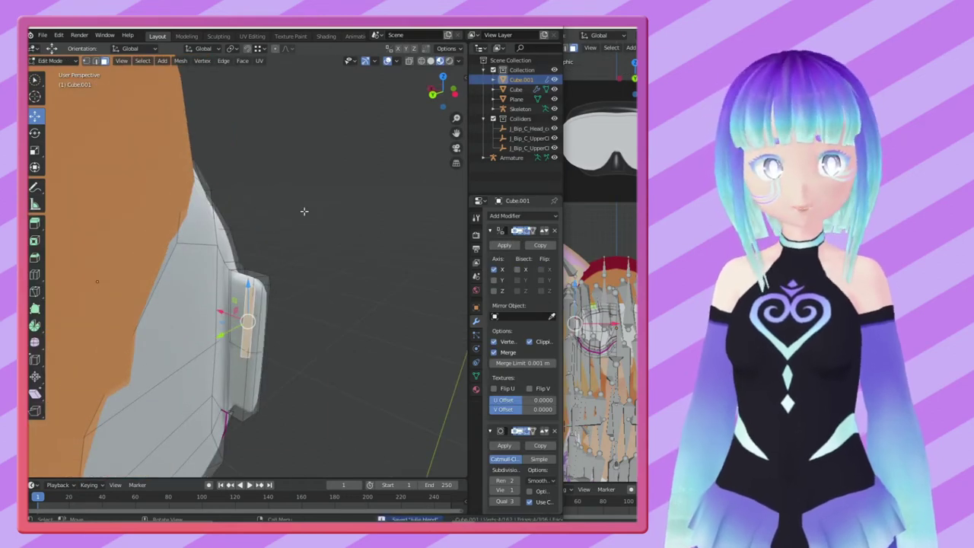
key("p")
left_click(304, 213)
key("Tab")
Step: Make Cube.002 active, collapse its Subdivision modifier panel and enter Edit Mode
left_click(521, 89)
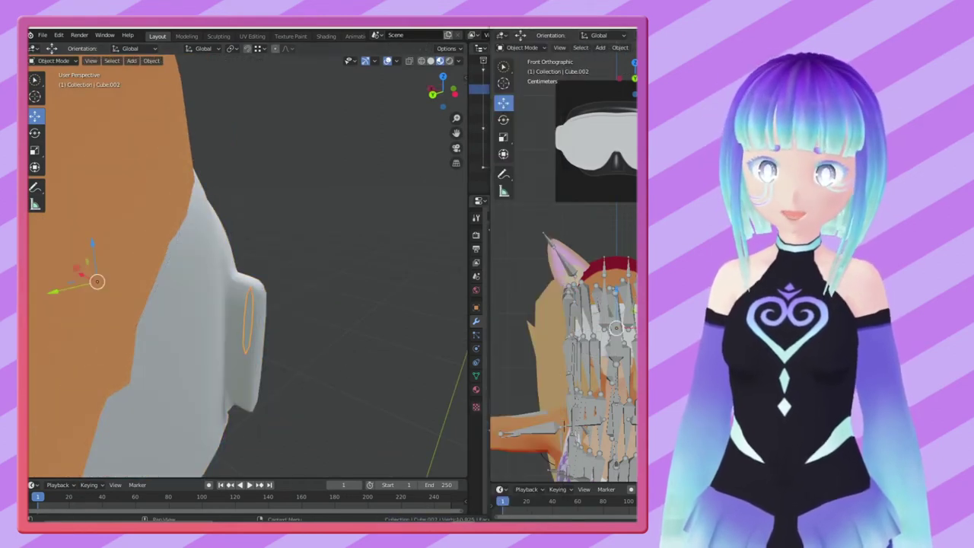
left_click(554, 229)
left_click(490, 230)
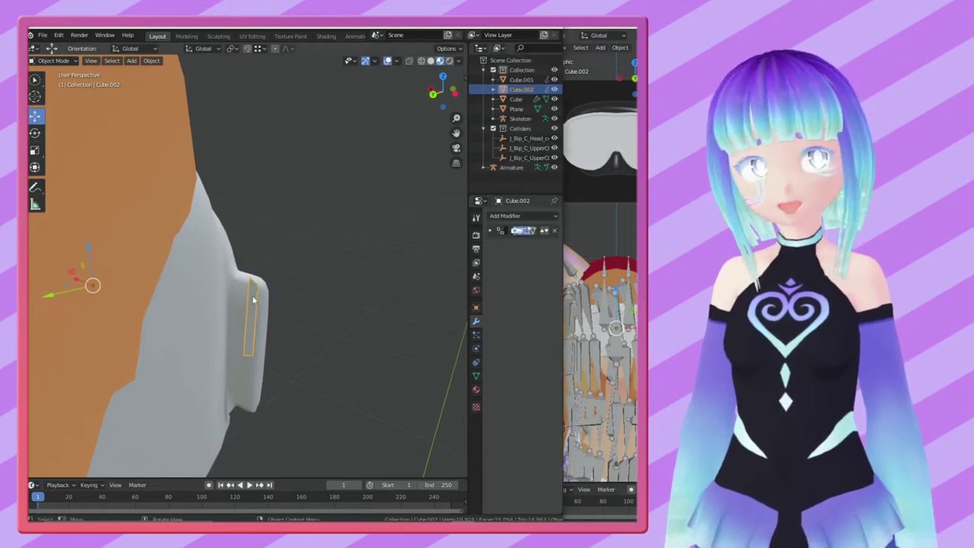
key("Tab")
Step: Move the Cube.002 piece along Y and X so it runs back beside the ear
key("g")
key("y")
left_click(152, 304)
mouse_move(152, 305)
middle_mouse_down()
mouse_move(264, 339)
mouse_move(257, 304)
mouse_move(243, 314)
middle_mouse_up()
key("g")
left_click(200, 318)
key("g")
key("y")
left_click(263, 340)
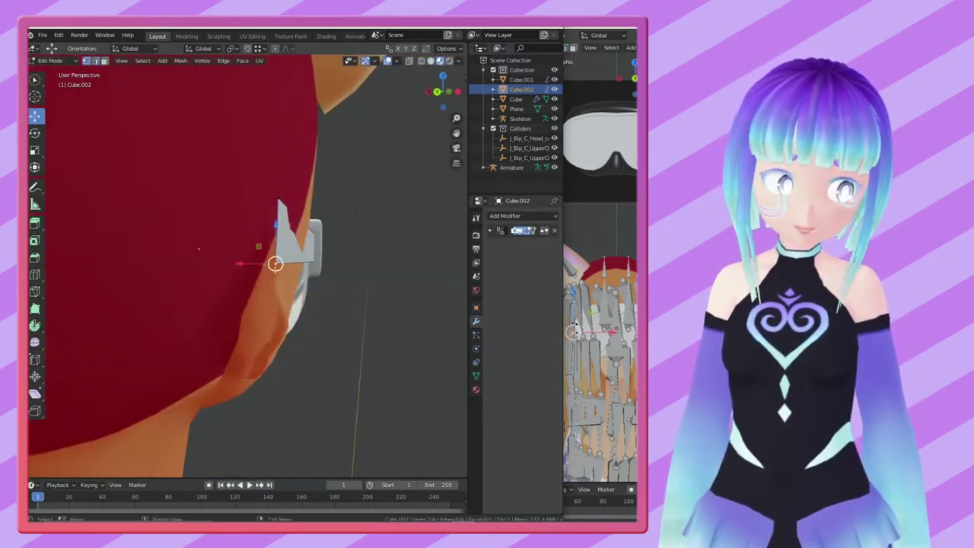
Step: Position the grey Cube.002 piece beside the ear and switch its editing mode
left_click(198, 248)
middle_click_drag(199, 249, 63, 189)
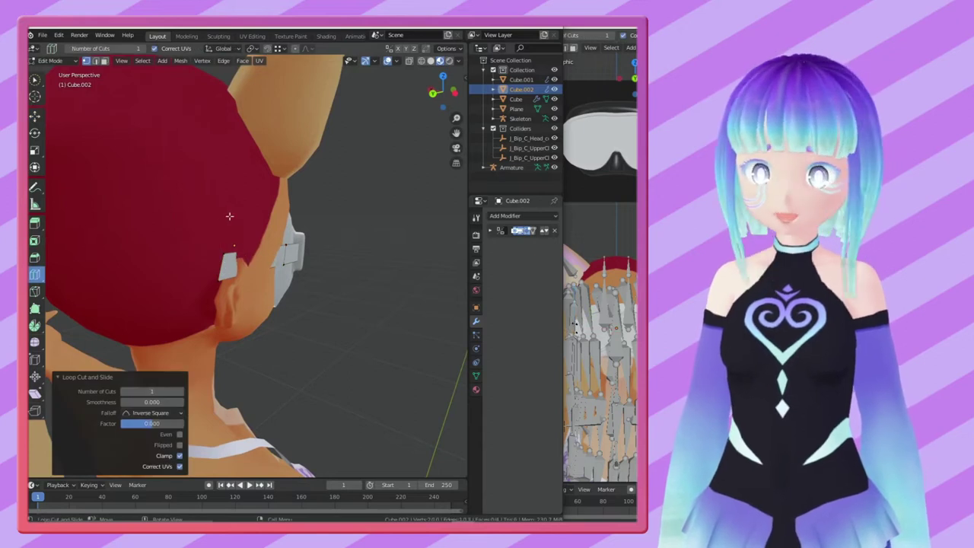
mouse_move(246, 268)
middle_mouse_down()
mouse_move(196, 242)
mouse_move(213, 226)
mouse_move(259, 251)
middle_mouse_up()
key("Tab")
key("Tab")
key("Tab")
Step: Extrude the first strap segment backward from the goggles around the head
middle_click_drag(239, 315, 171, 278)
key("e")
left_click(213, 297)
left_click_drag(170, 278, 172, 279)
middle_click_drag(172, 279, 182, 243)
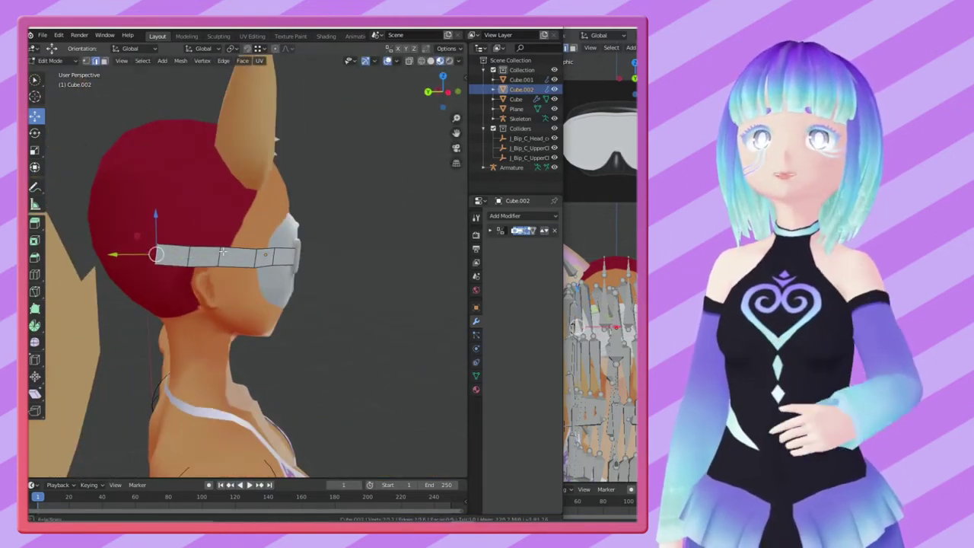
left_click(122, 250)
middle_click_drag(123, 249, 124, 303)
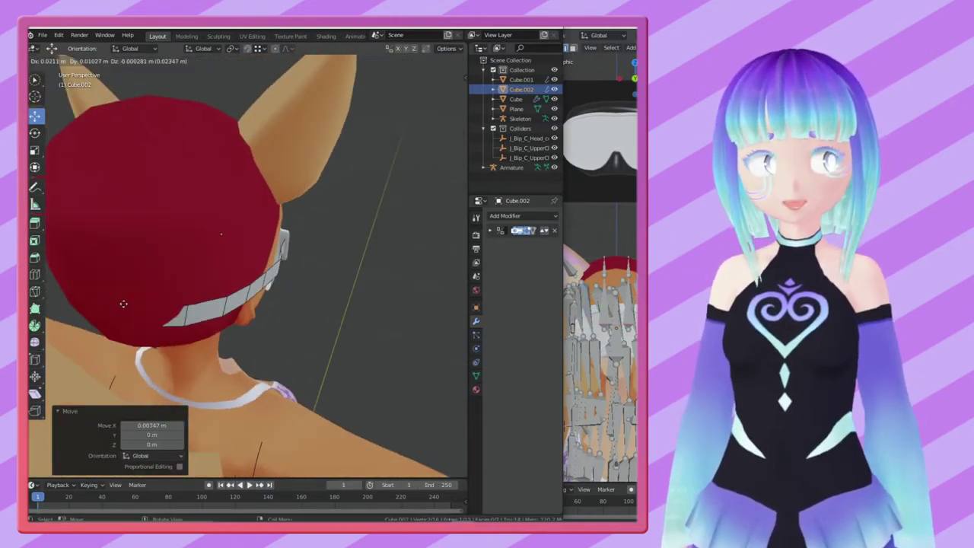
middle_click_drag(216, 314, 254, 251)
Step: Move the strap end vertices along the X axis to hug the hair
key("g")
key("x")
left_click(217, 314)
key("g")
key("x")
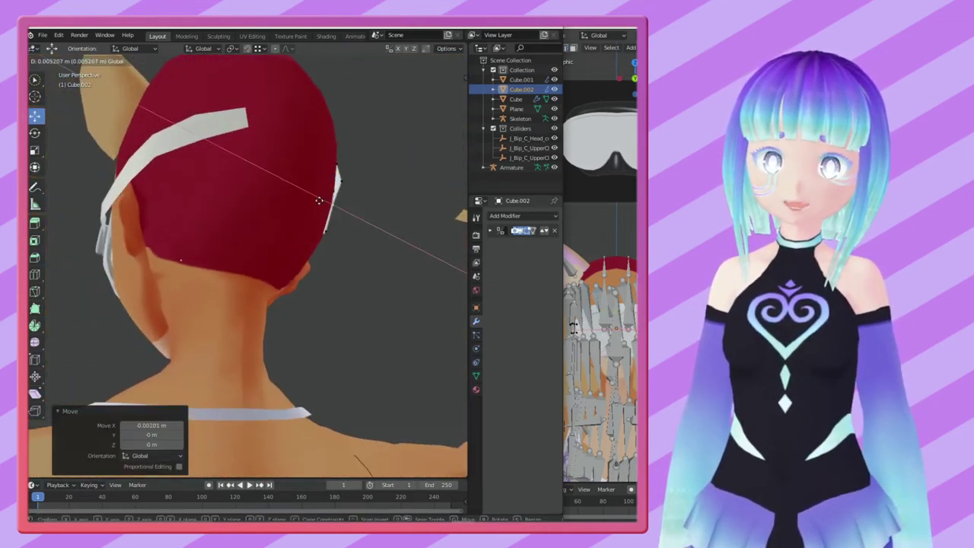
left_click(313, 170)
mouse_move(313, 170)
middle_mouse_down()
mouse_move(214, 189)
mouse_move(232, 315)
mouse_move(282, 296)
mouse_move(208, 318)
mouse_move(120, 147)
mouse_move(264, 352)
mouse_move(211, 297)
middle_mouse_up()
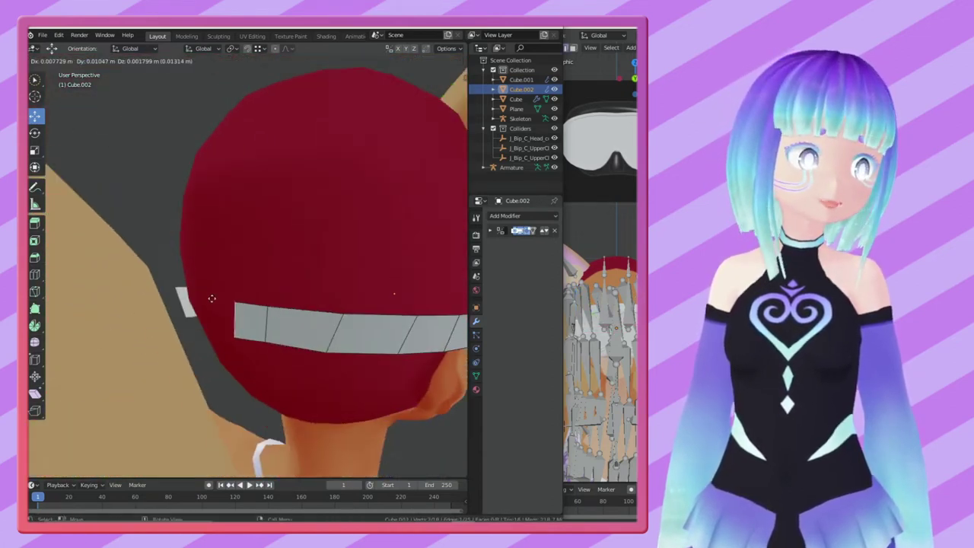
Step: Extrude another strap section around the back of the head and adjust it along X
key("e")
left_click(295, 287)
left_click(267, 313)
mouse_move(267, 313)
middle_mouse_down()
mouse_move(171, 289)
mouse_move(191, 304)
mouse_move(176, 281)
middle_mouse_up()
left_click(211, 329)
mouse_move(211, 329)
middle_mouse_down()
mouse_move(263, 276)
mouse_move(119, 277)
middle_mouse_up()
left_click(261, 278)
mouse_move(84, 74)
middle_mouse_down()
mouse_move(183, 274)
mouse_move(228, 263)
middle_mouse_up()
Step: Vertex Slide a strap vertex along its edge, return to Object Mode and save
left_click(230, 261)
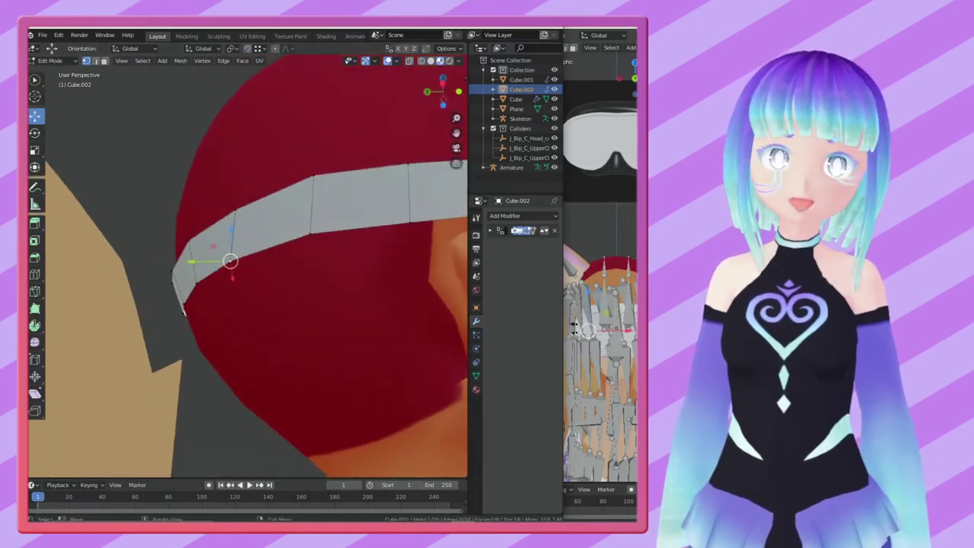
left_click(35, 115)
middle_click_drag(153, 251, 259, 320)
left_click_drag(263, 323, 273, 333)
key("Tab")
mouse_move(222, 352)
middle_mouse_down()
mouse_move(328, 332)
mouse_move(333, 356)
mouse_move(326, 366)
mouse_move(143, 229)
mouse_move(183, 190)
middle_mouse_up()
key("ctrl+s")
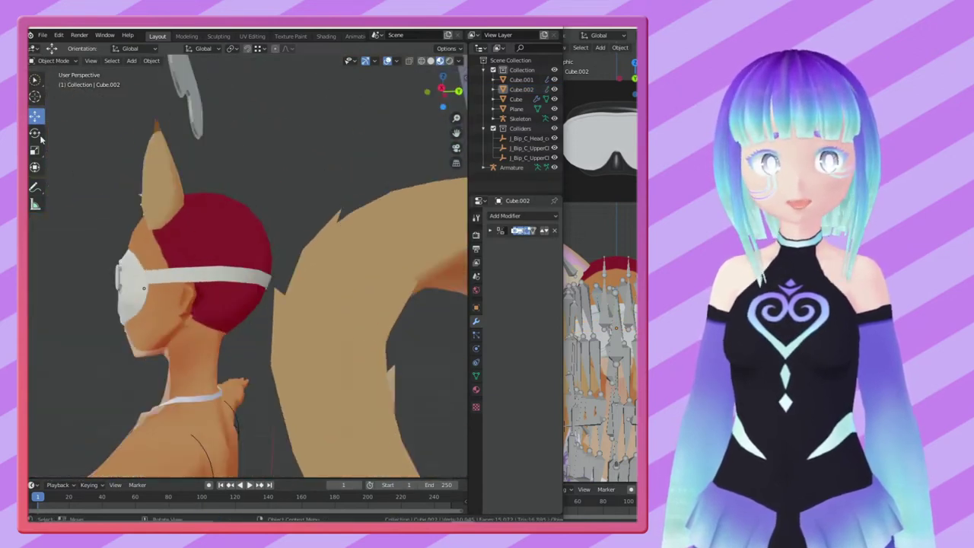
left_click(219, 36)
mouse_move(272, 281)
middle_mouse_down()
mouse_move(281, 319)
mouse_move(235, 257)
mouse_move(350, 283)
middle_mouse_up()
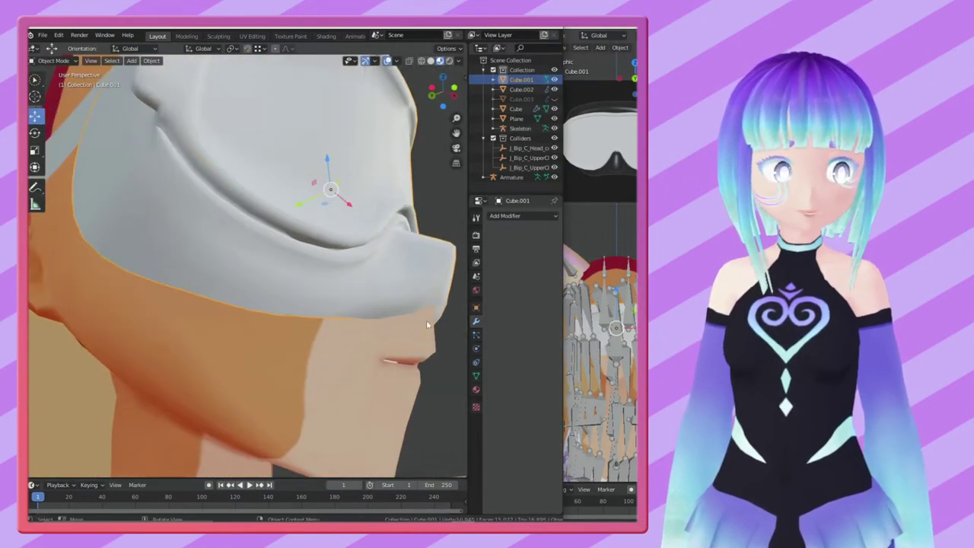
left_click(220, 37)
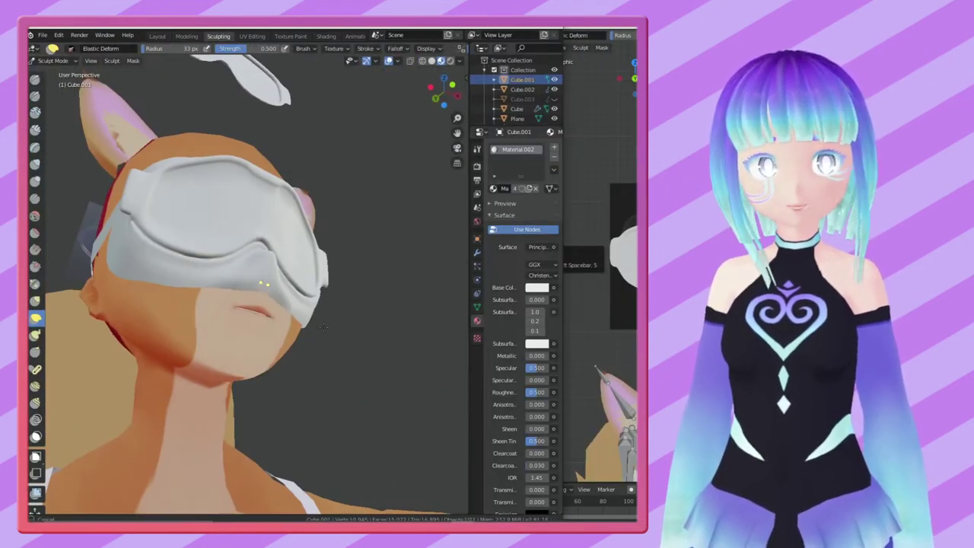
mouse_move(320, 344)
middle_mouse_down()
mouse_move(327, 346)
mouse_move(272, 368)
mouse_move(252, 311)
mouse_move(296, 318)
middle_mouse_up()
key("KP_1")
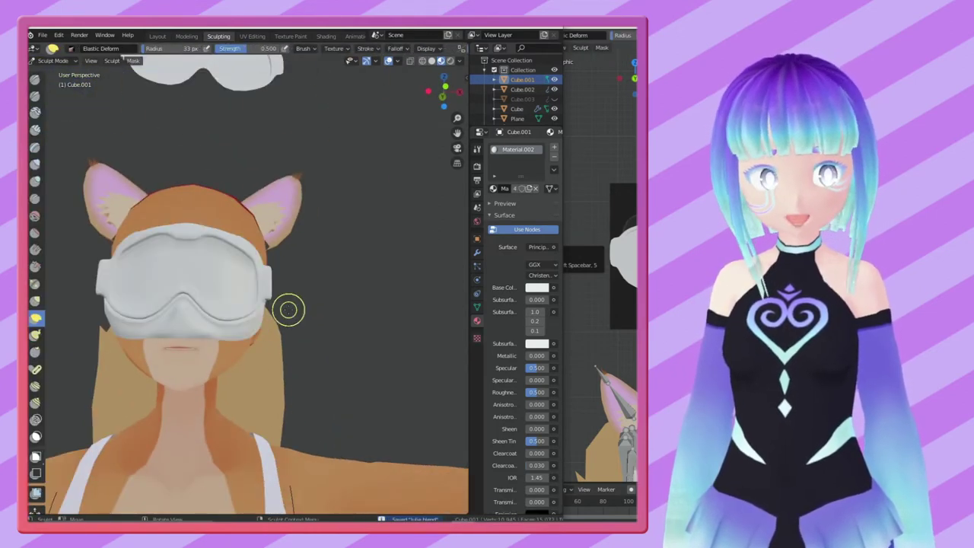
scroll(286, 301, "up", 2)
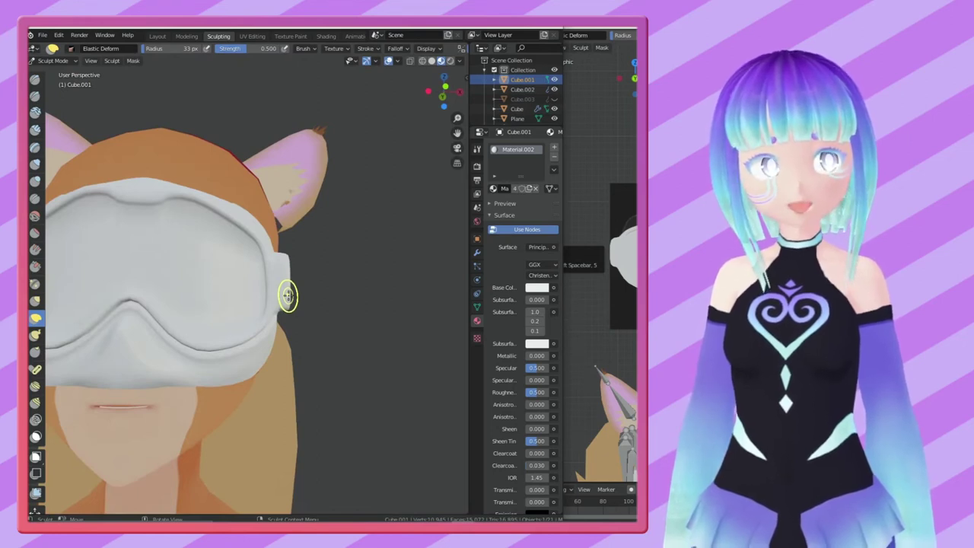
mouse_move(288, 296)
middle_mouse_down()
mouse_move(261, 278)
mouse_move(239, 317)
mouse_move(398, 266)
middle_mouse_up()
scroll(338, 281, "down", 4)
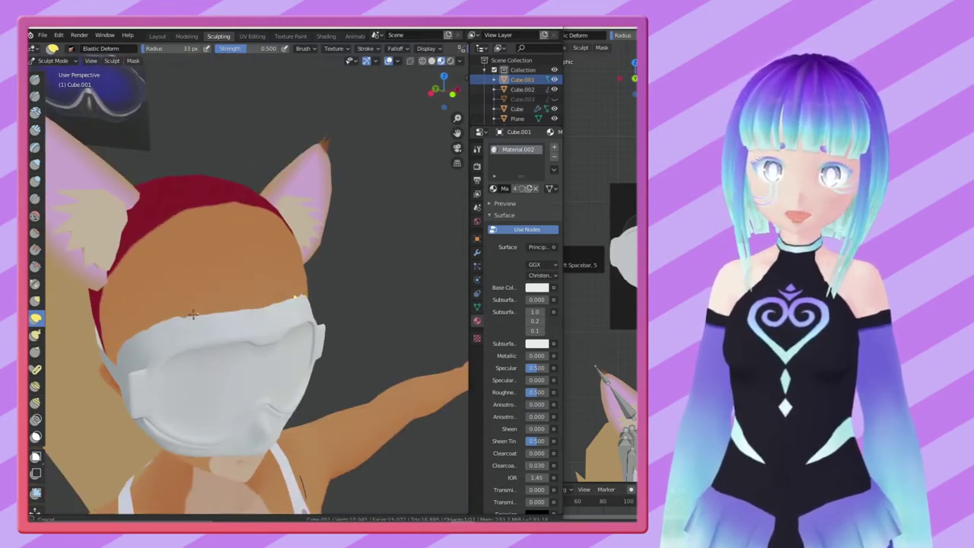
middle_click_drag(338, 282, 58, 69)
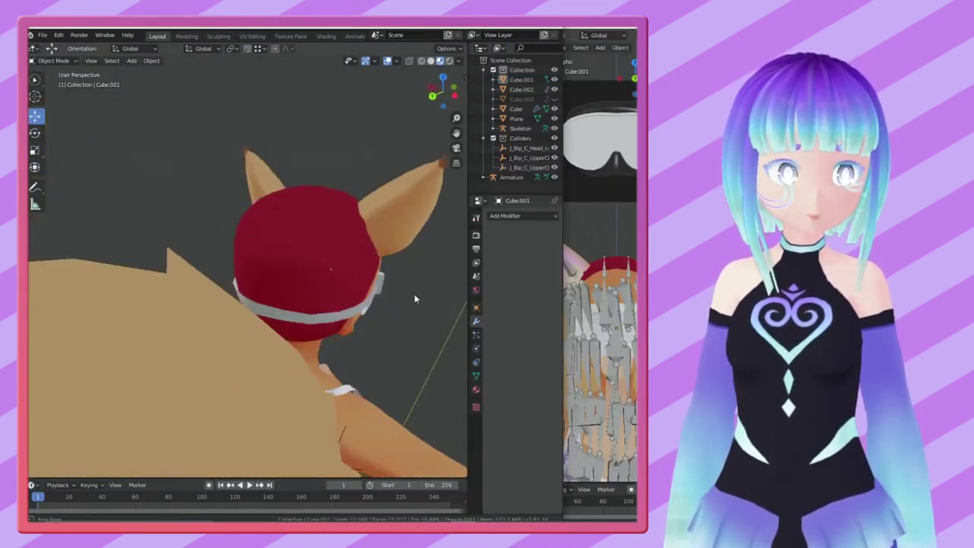
Step: Enter Edit Mode on the goggles Cube.001 and select an edge near the nose bridge
middle_click_drag(334, 271, 347, 268)
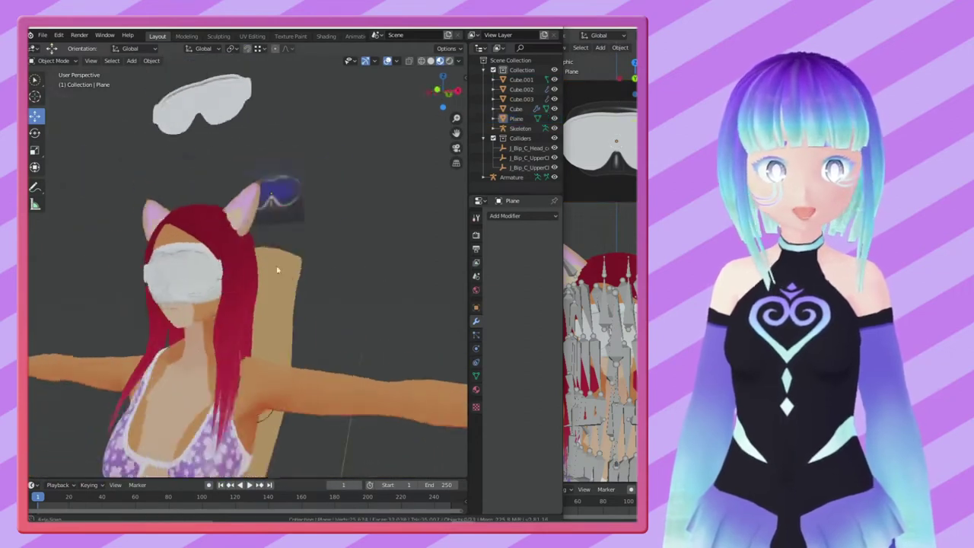
scroll(347, 268, "up", 3)
left_click(213, 304)
key("Tab")
scroll(228, 305, "up", 5)
left_click(320, 225)
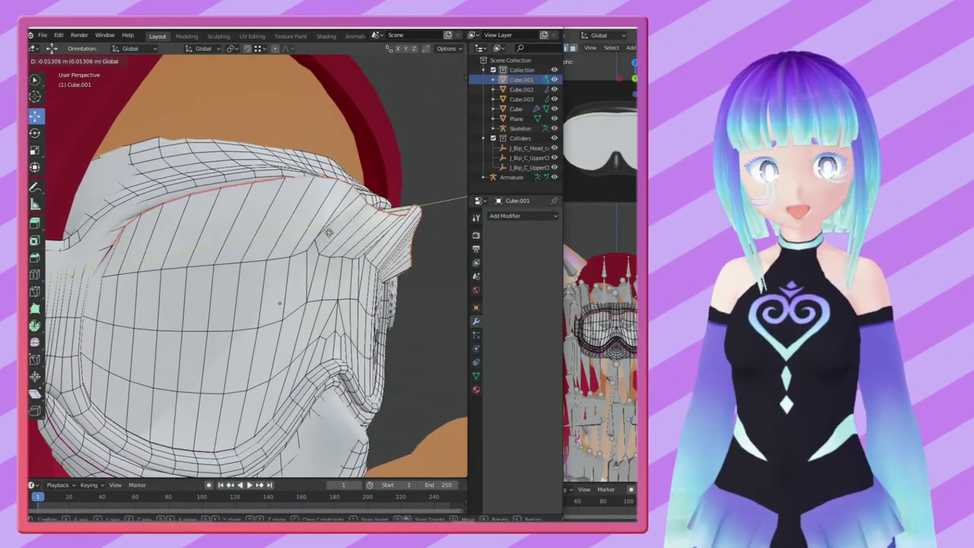
scroll(319, 225, "up", 2)
middle_click_drag(206, 180, 198, 243)
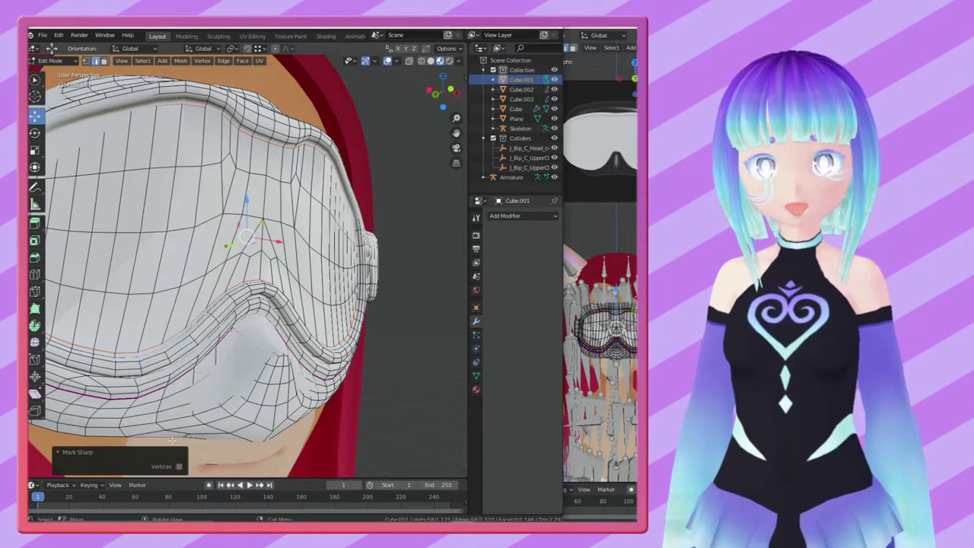
Step: Select the goggle rim edge loop and mark it sharp via the Edge menu
scroll(198, 244, "up", 4)
scroll(198, 274, "down", 5)
scroll(195, 307, "up", 4)
scroll(195, 306, "down", 2)
mouse_move(195, 307)
middle_mouse_down()
mouse_move(122, 290)
mouse_move(152, 335)
mouse_move(198, 320)
middle_mouse_up()
scroll(156, 344, "up", 4)
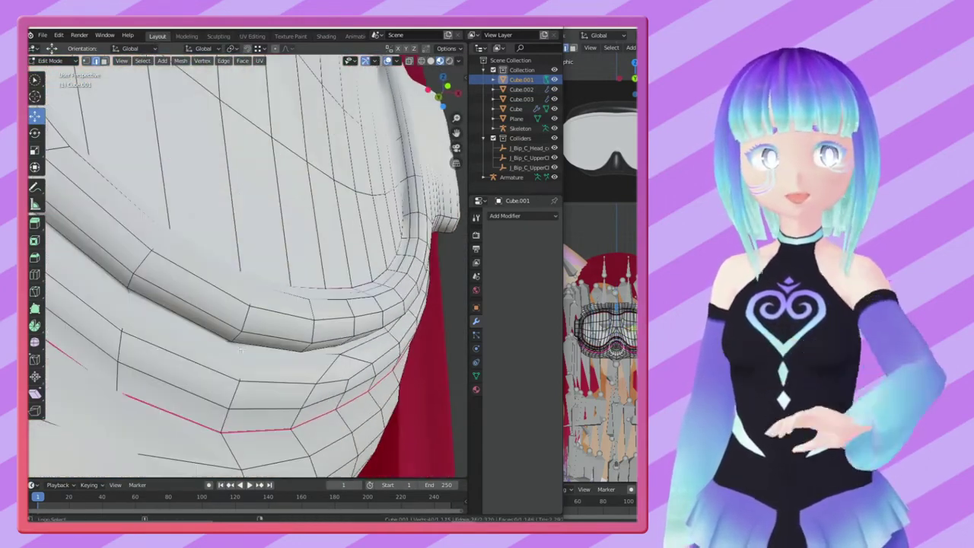
scroll(198, 320, "up", 4)
scroll(228, 343, "down", 4)
left_click(285, 373, "alt")
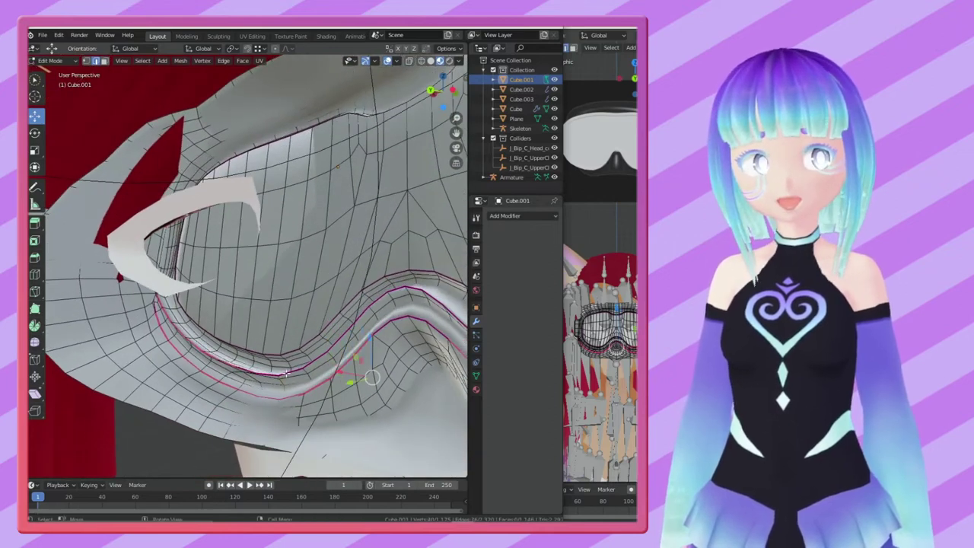
scroll(285, 373, "down", 2)
scroll(304, 373, "up", 1)
key("ctrl+e")
left_click(350, 304)
middle_click_drag(351, 304, 92, 63)
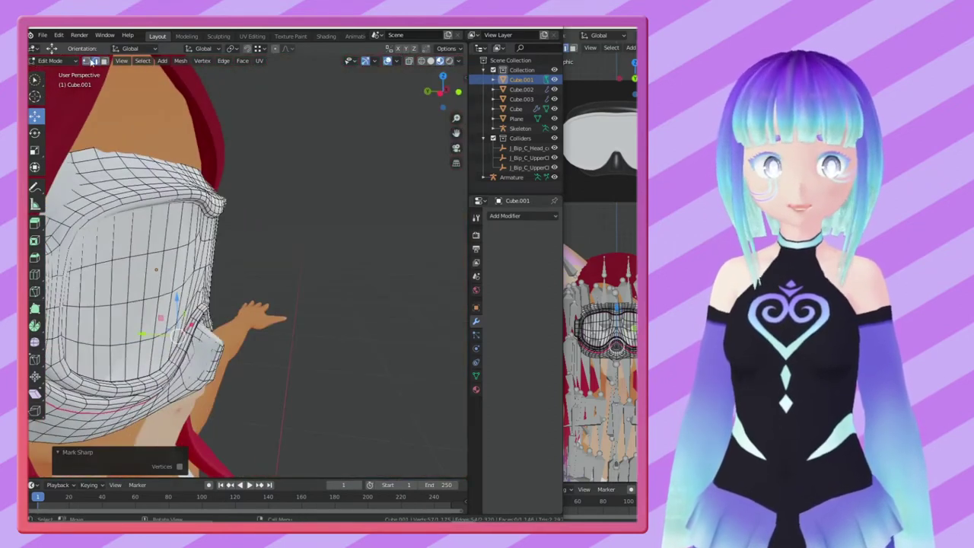
key("a")
Step: Return to Object Mode, centre the character and select the body Cube
mouse_move(294, 306)
middle_mouse_down()
mouse_move(293, 270)
mouse_move(320, 266)
mouse_move(283, 287)
middle_mouse_up()
key("Tab")
scroll(319, 346, "down", 2)
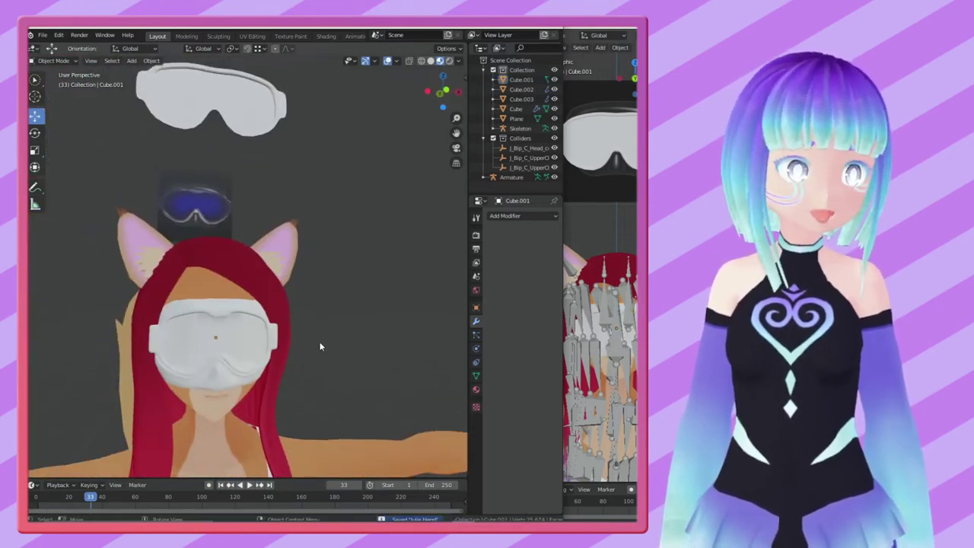
scroll(319, 346, "down", 2)
middle_click_drag(326, 341, 365, 322, "shift")
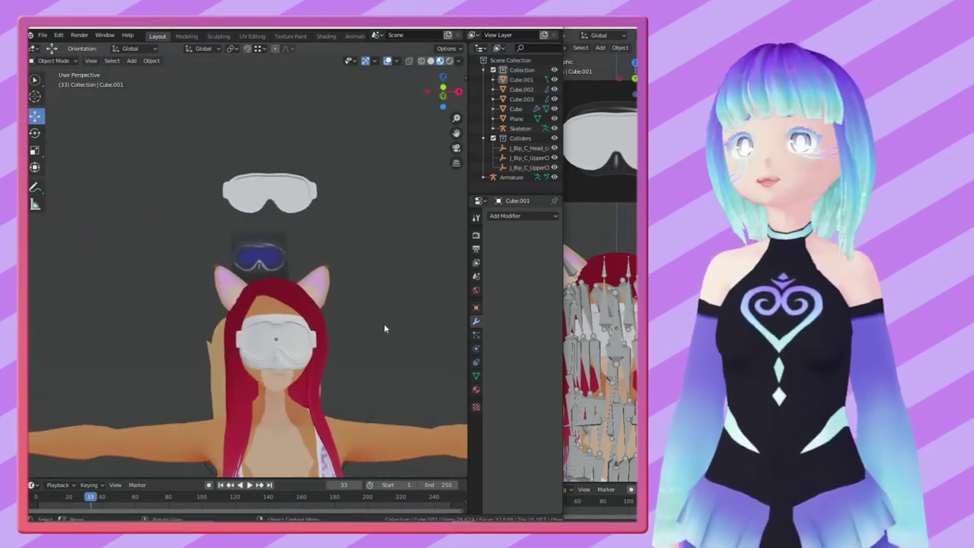
left_click(256, 264)
middle_click_drag(257, 264, 327, 258)
scroll(332, 214, "up", 2)
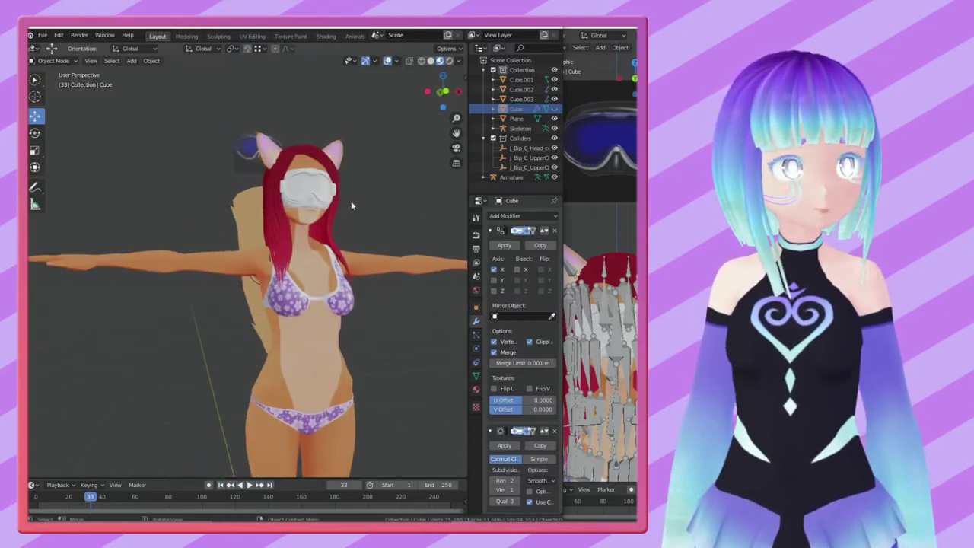
Step: Shrink and move the new cube, tilt it on Y, stretch it along X, and add Material.002
scroll(228, 304, "down", 3)
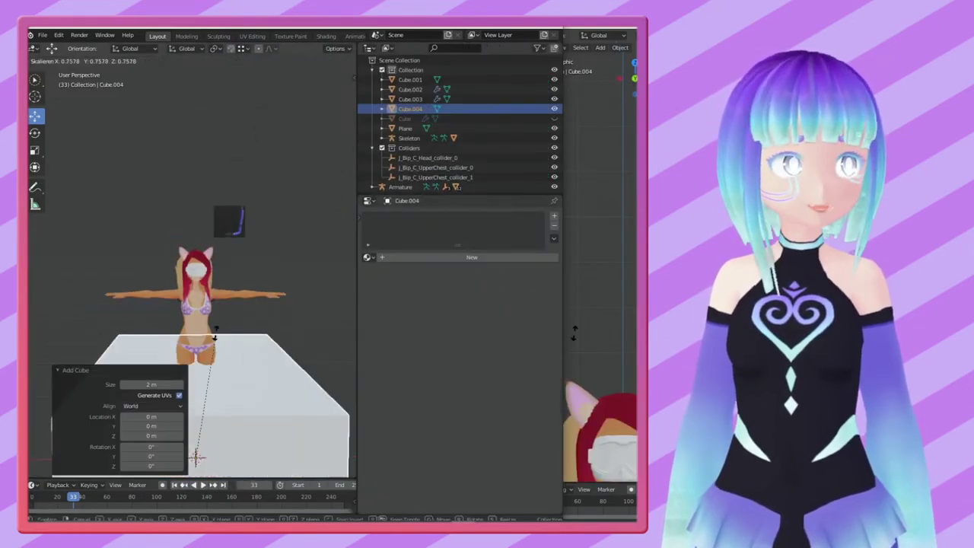
key("g")
left_click(231, 421)
middle_click_drag(283, 228, 266, 271)
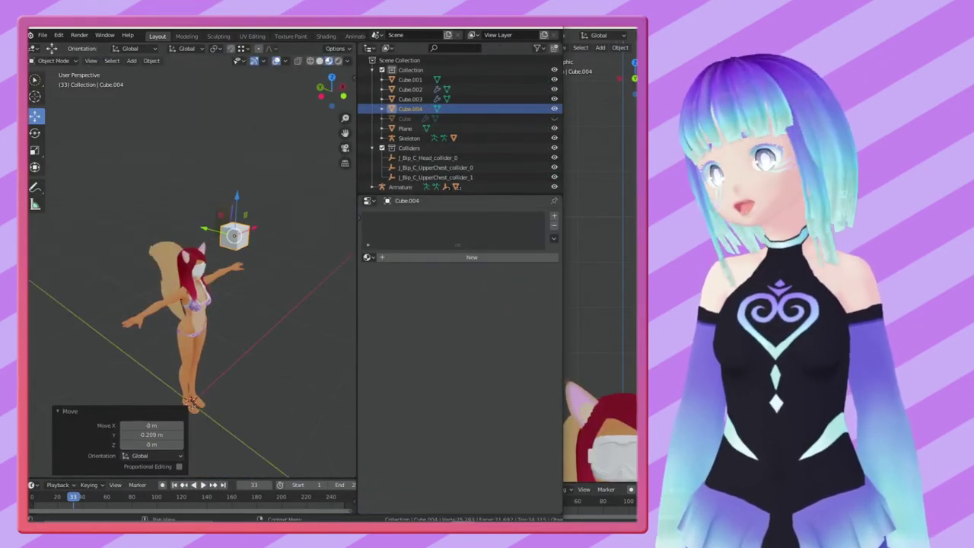
key("s")
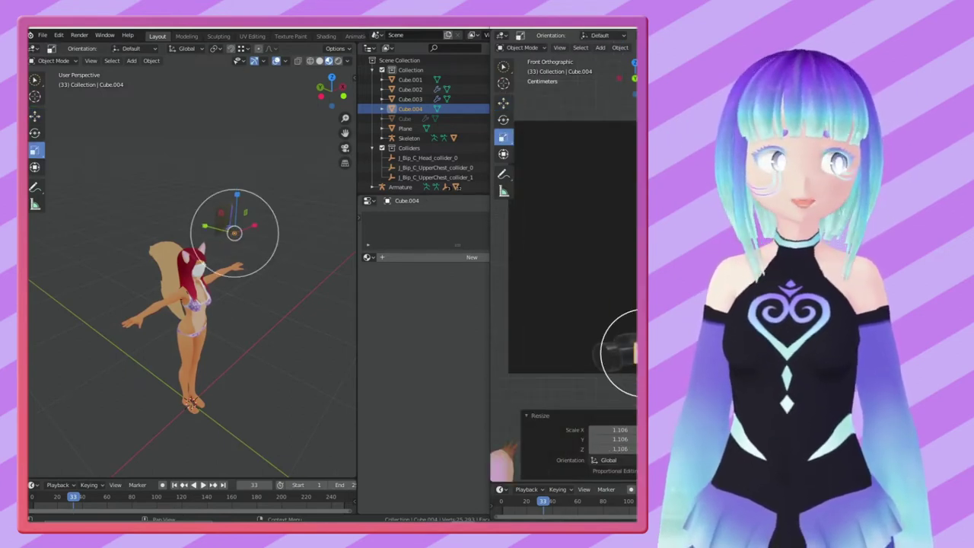
key("y")
key("Return")
key("s")
key("x")
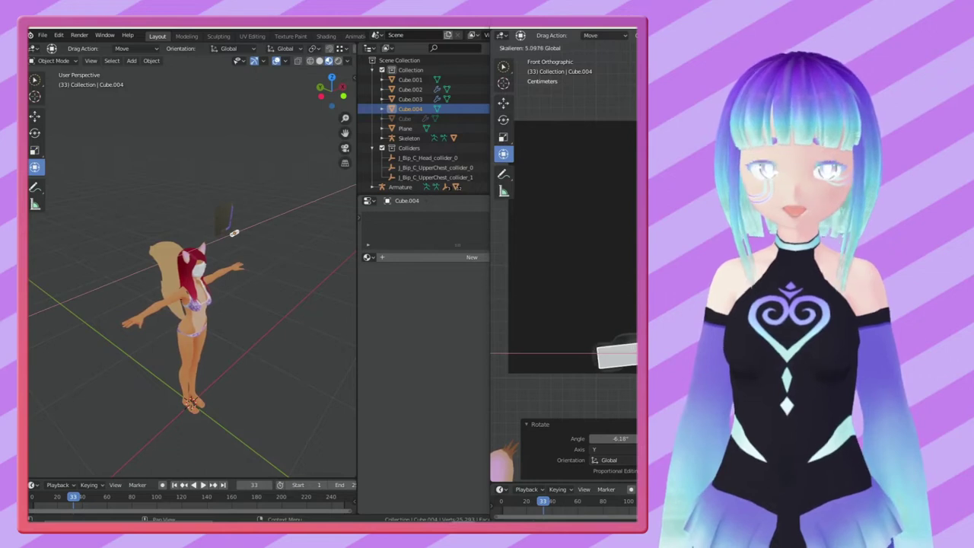
left_click(472, 256)
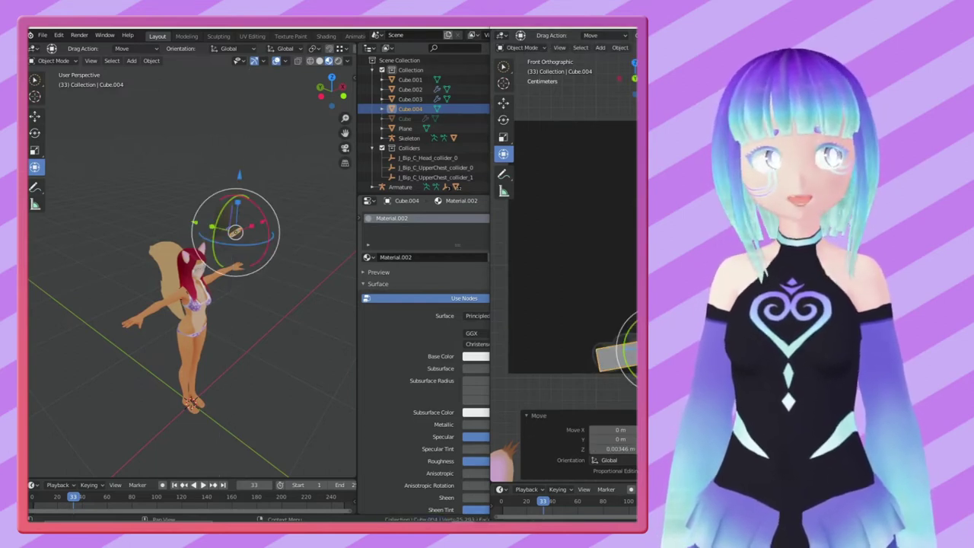
Step: In Edit Mode, add a loop cut across the bar
key("Tab")
key("ctrl+r")
left_click(604, 356)
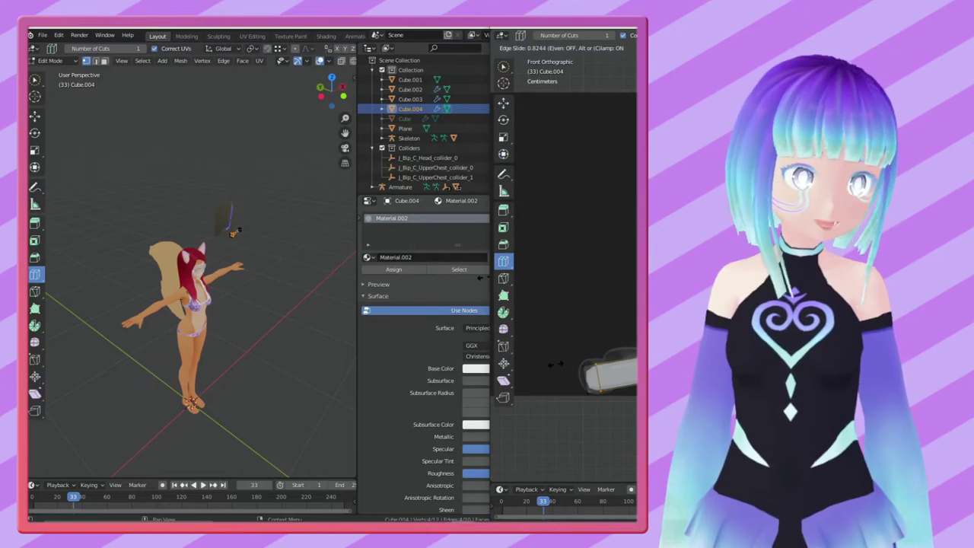
left_click(556, 364)
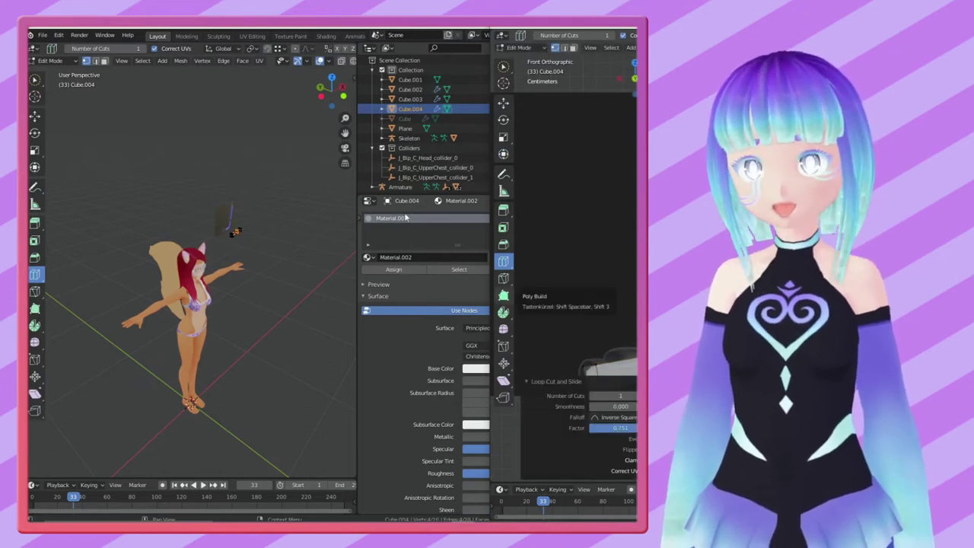
Step: Extrude one end of the bar and taper it narrower
key("shift+space")
key("g")
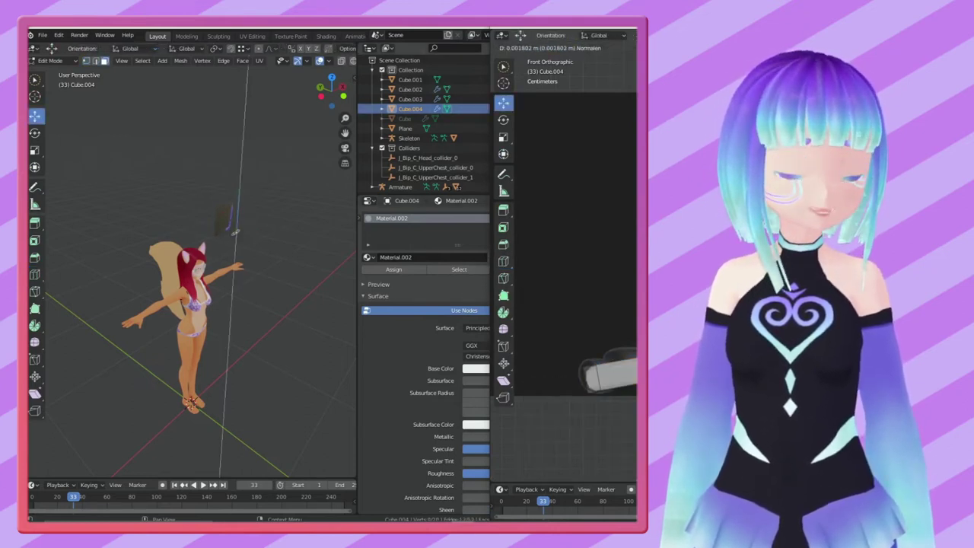
left_click(235, 231)
middle_click_drag(563, 229, 578, 244)
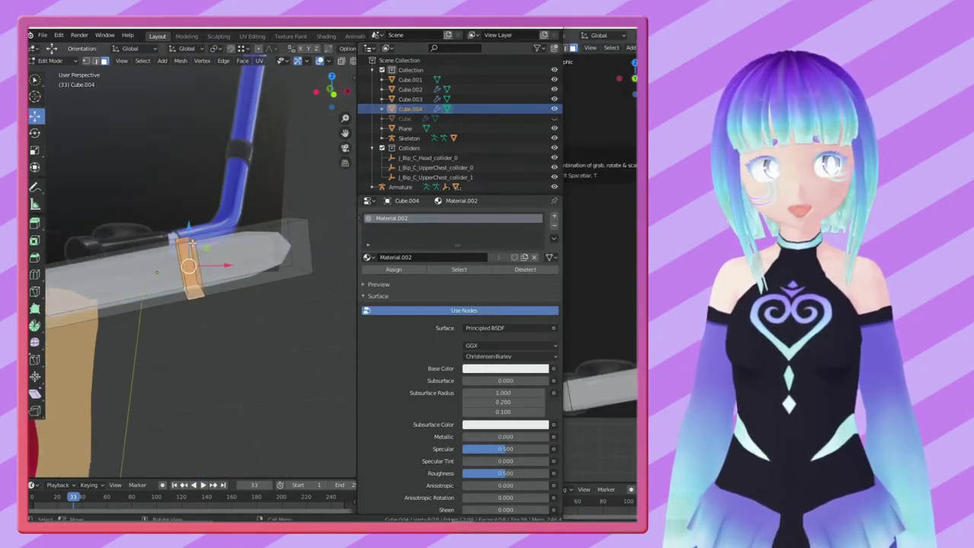
left_click(192, 251)
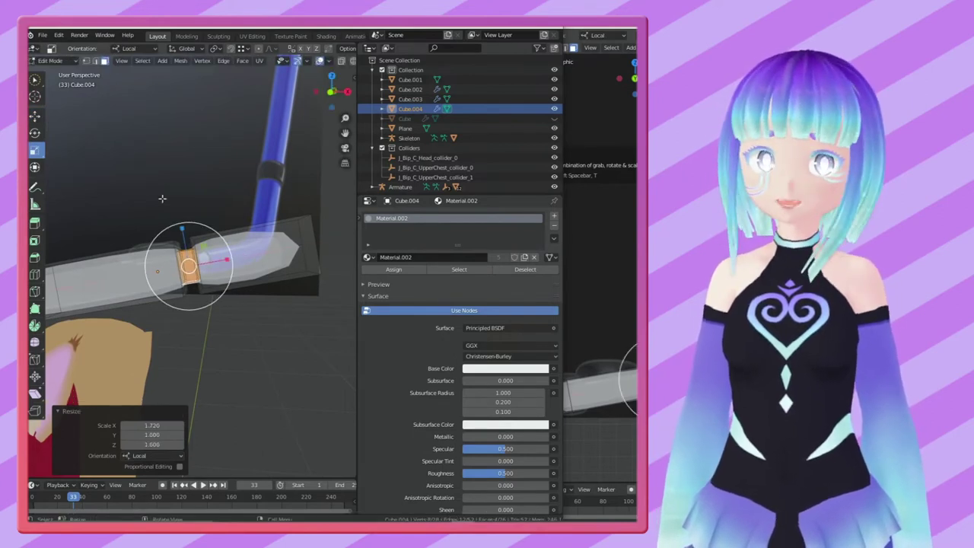
key("w")
left_click(223, 261)
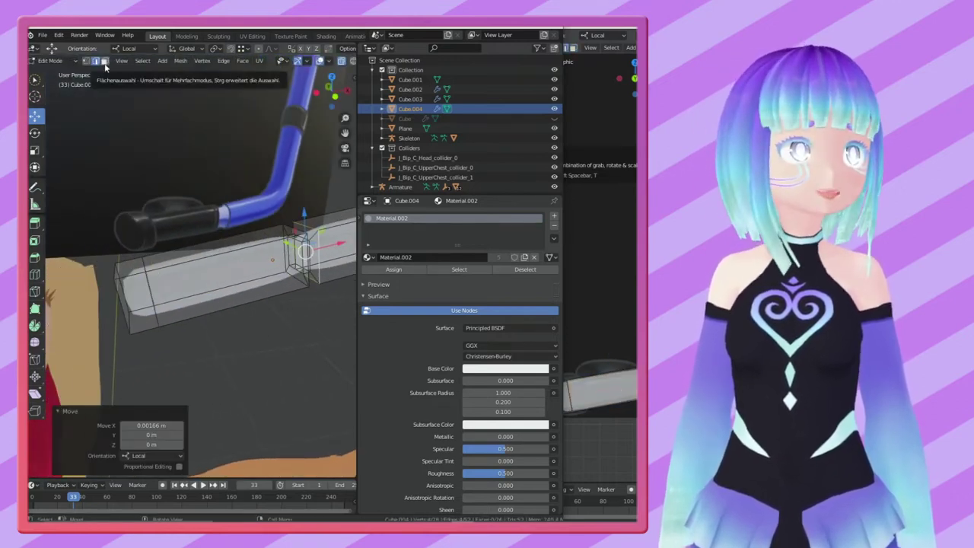
Step: In Face mode, widen the bar's top face, select its end face and save
left_click(105, 65)
left_click(145, 294)
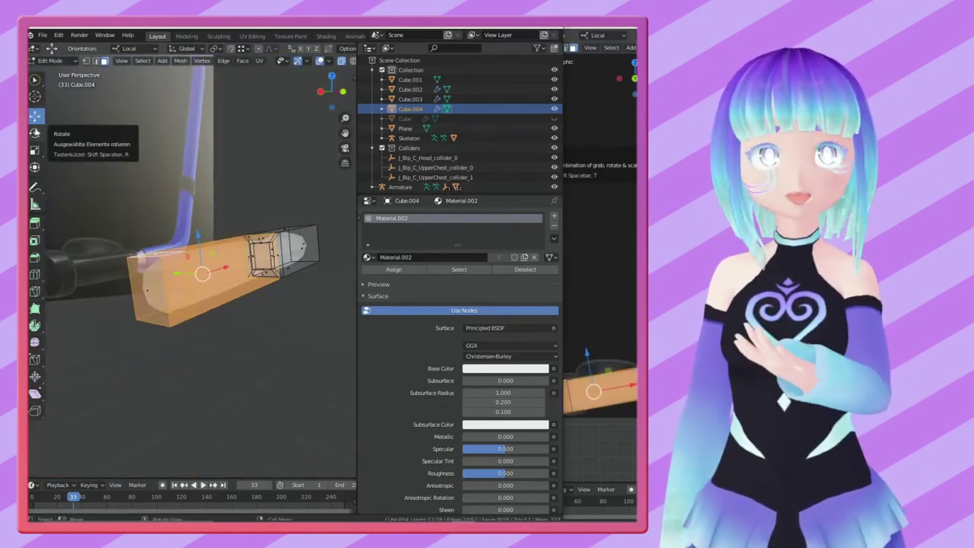
left_click(35, 150)
left_click_drag(242, 263, 237, 272)
middle_click_drag(237, 271, 168, 278)
left_click(140, 283)
key("ctrl+s")
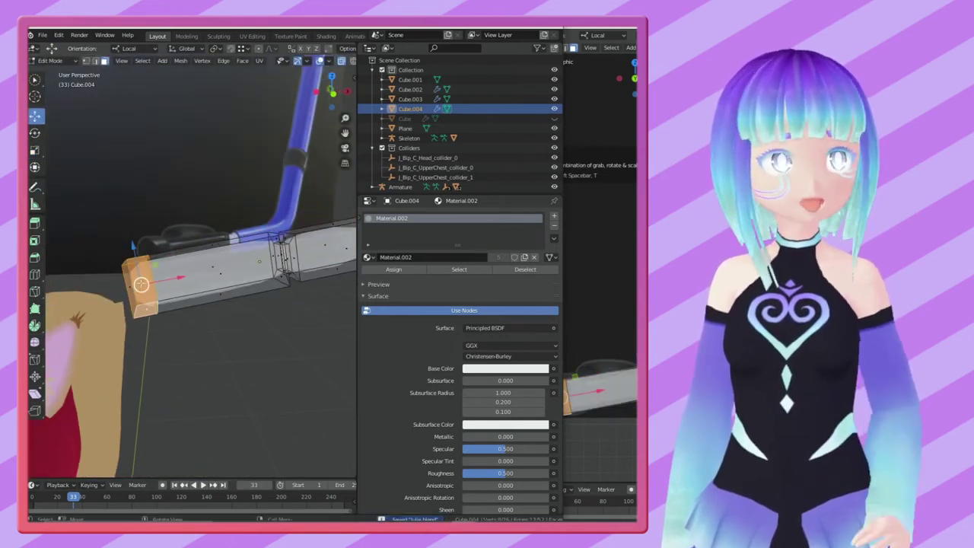
Step: Extrude and flare the end face, add a loop cut, and bevel edges 0.0171 m with 2 segments
key("e")
key("Escape")
key("s")
left_click_drag(561, 304, 491, 304)
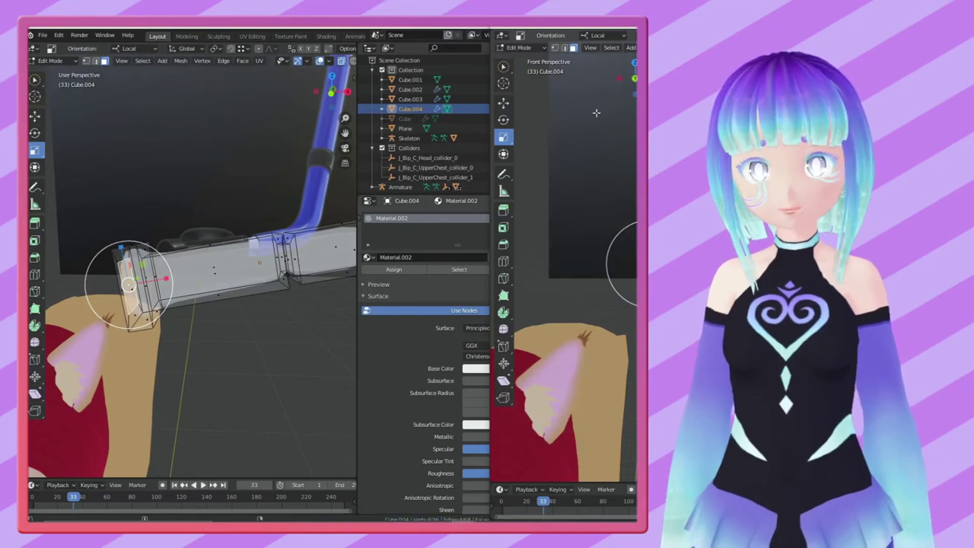
key("KP_5")
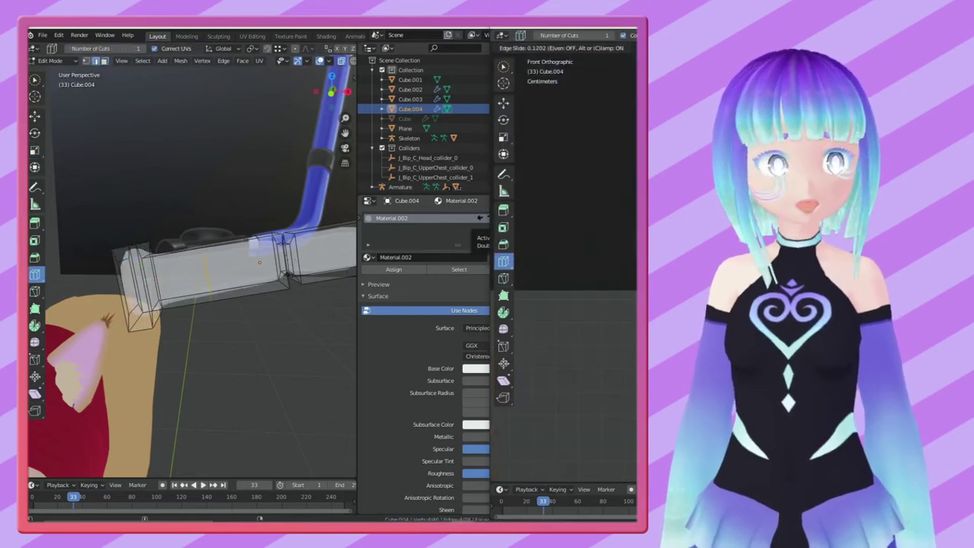
key("Return")
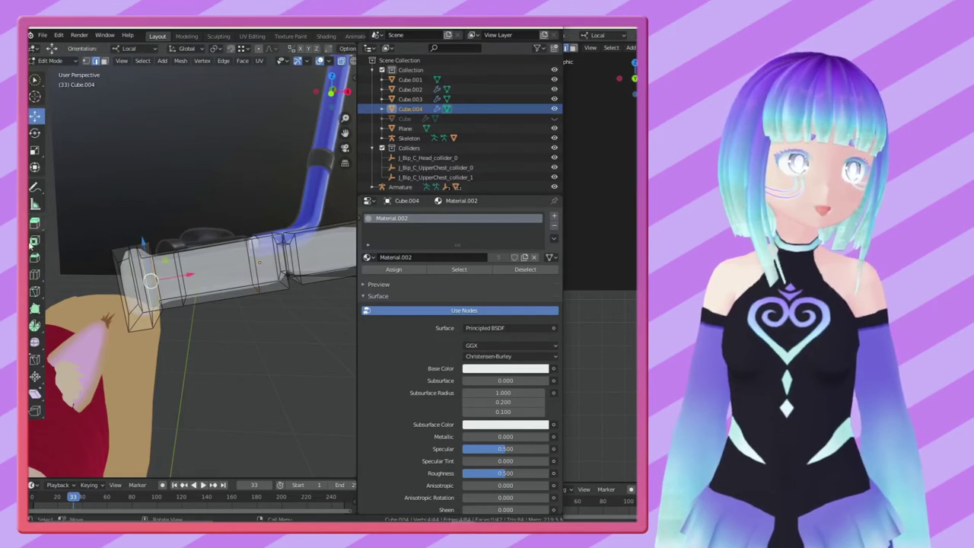
scroll(159, 266, "up", 1)
left_click(174, 261)
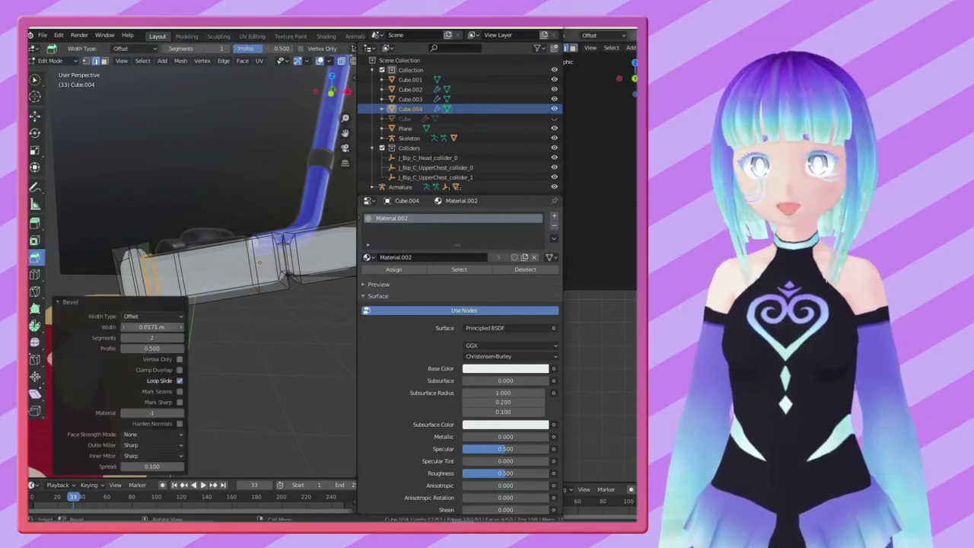
Step: Round the mouthpiece into a curved flange by moving edges with proportional editing
middle_click_drag(170, 327, 129, 264)
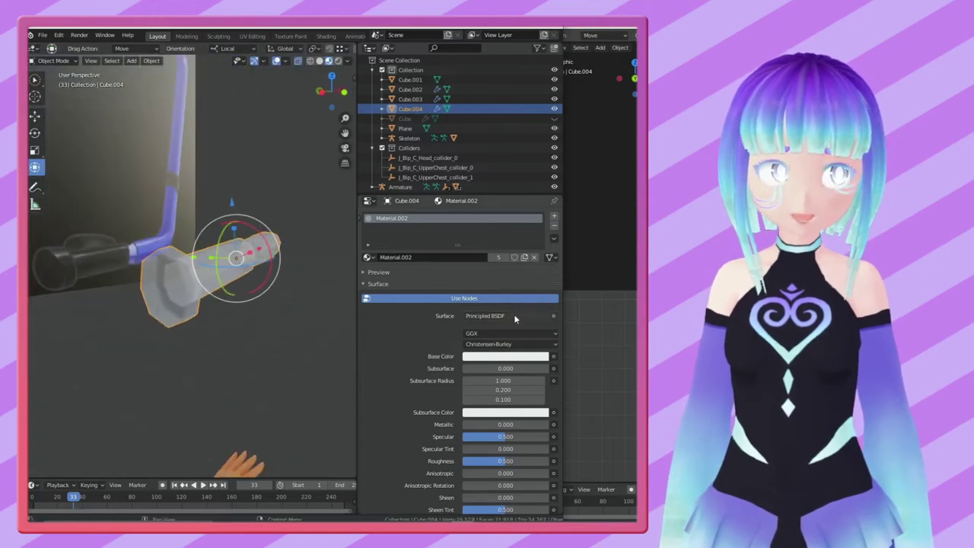
left_click_drag(562, 318, 490, 318)
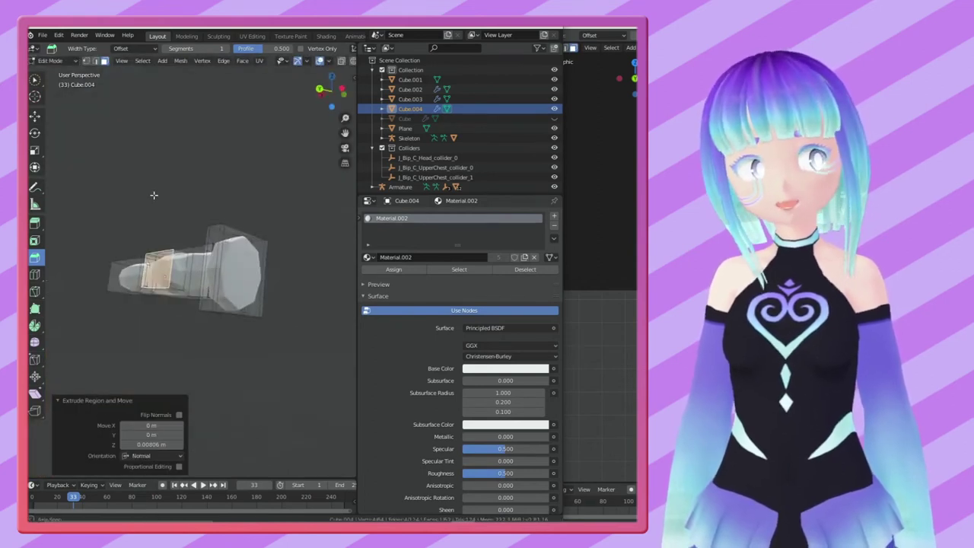
middle_click_drag(153, 195, 166, 222)
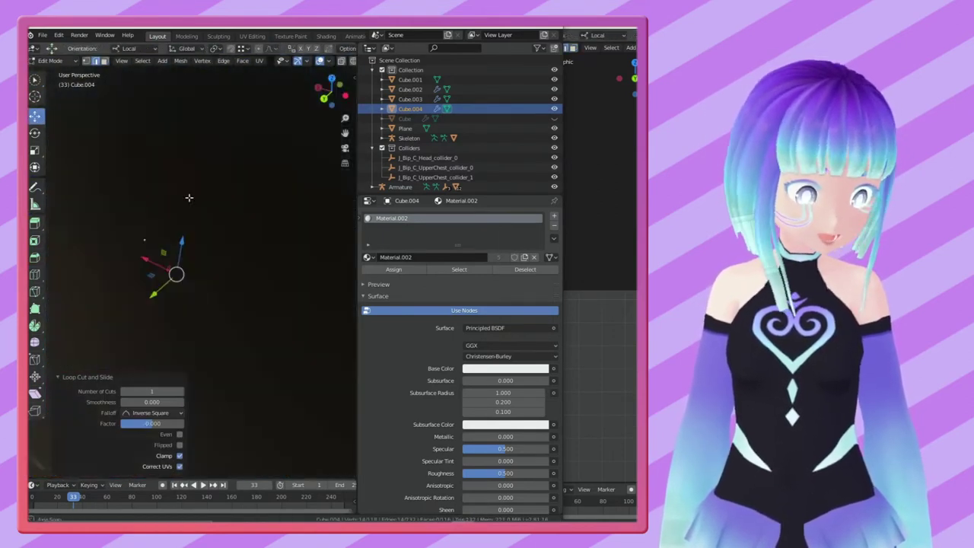
mouse_move(169, 302)
middle_mouse_down()
mouse_move(261, 299)
mouse_move(143, 234)
mouse_move(228, 228)
mouse_move(239, 271)
mouse_move(173, 287)
middle_mouse_up()
key("g")
left_click(266, 299)
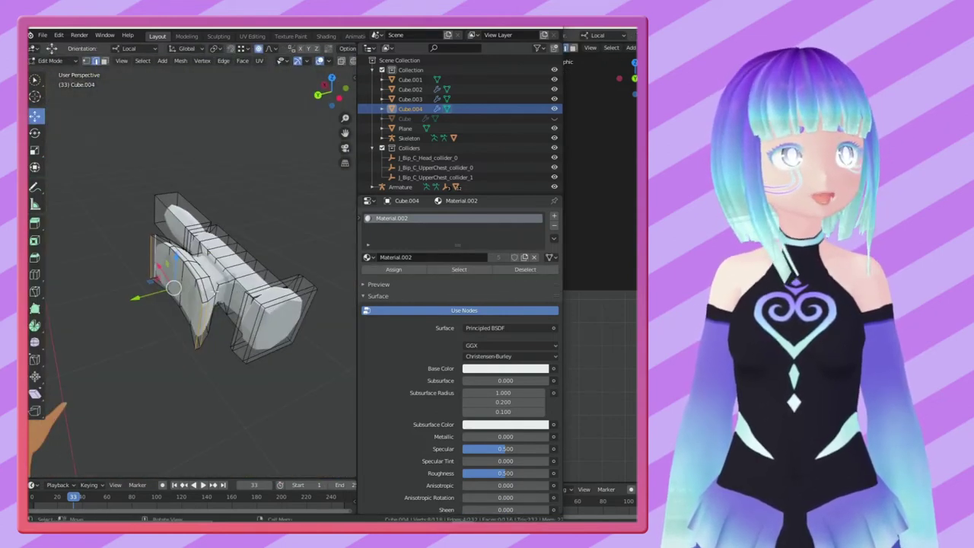
left_click(182, 266)
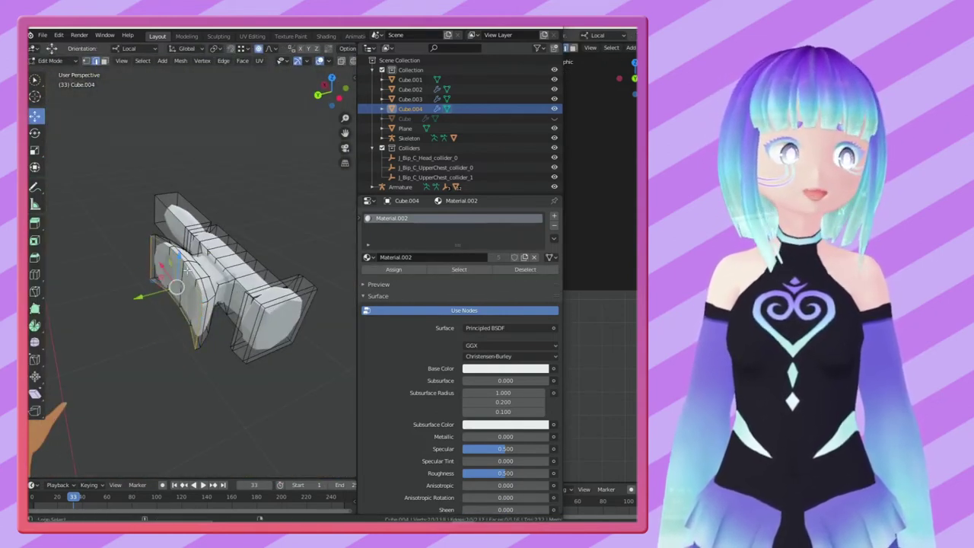
Step: Add an edge loop across the tube and rotate its end to start the bend
middle_click_drag(146, 237, 295, 248)
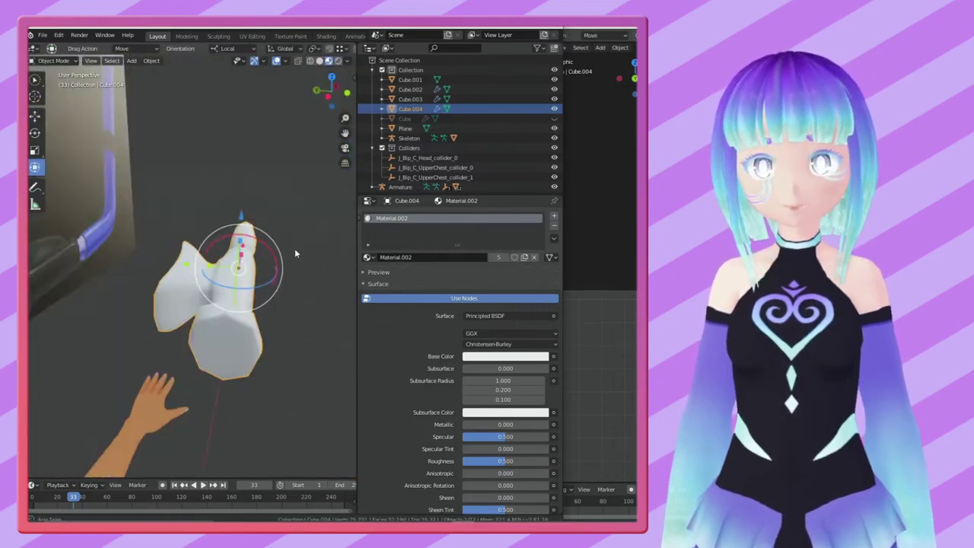
key("ctrl+r")
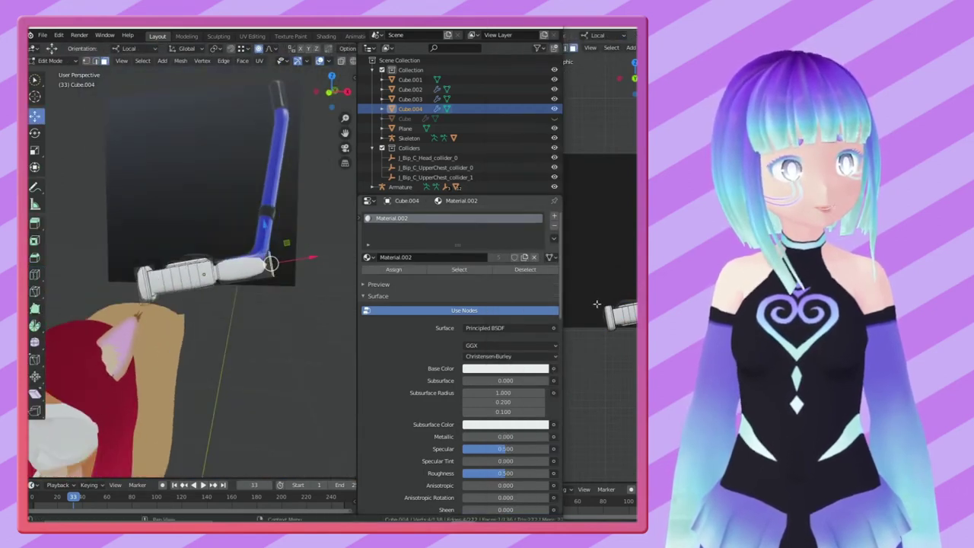
left_click_drag(562, 304, 492, 305)
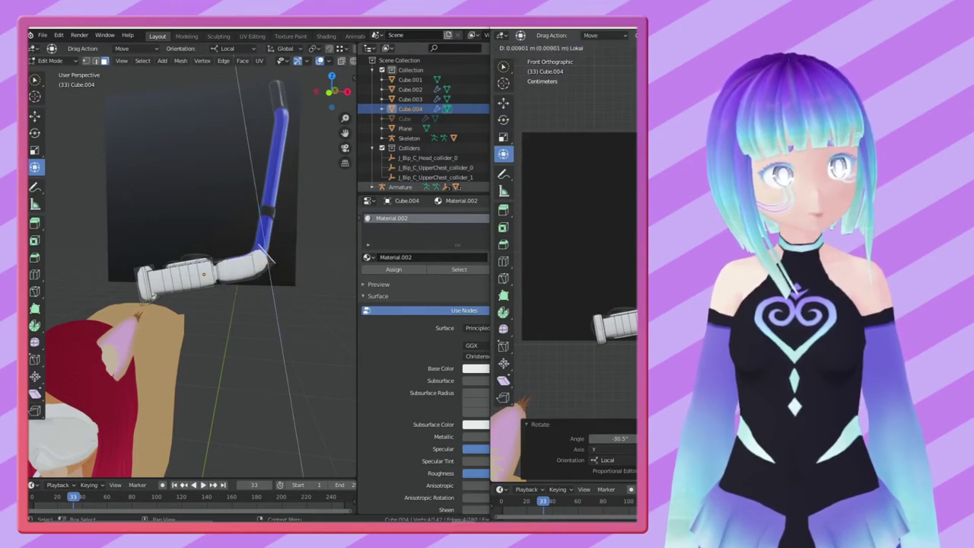
key("Return")
key("r")
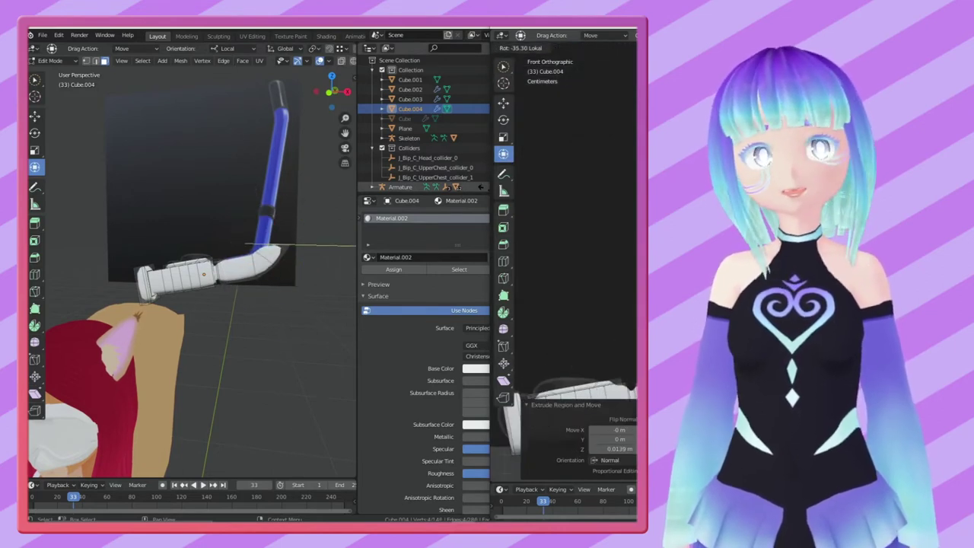
key("Return")
Step: Extrude the tube end upward along the blue guide and bevel the bend corner
key("e")
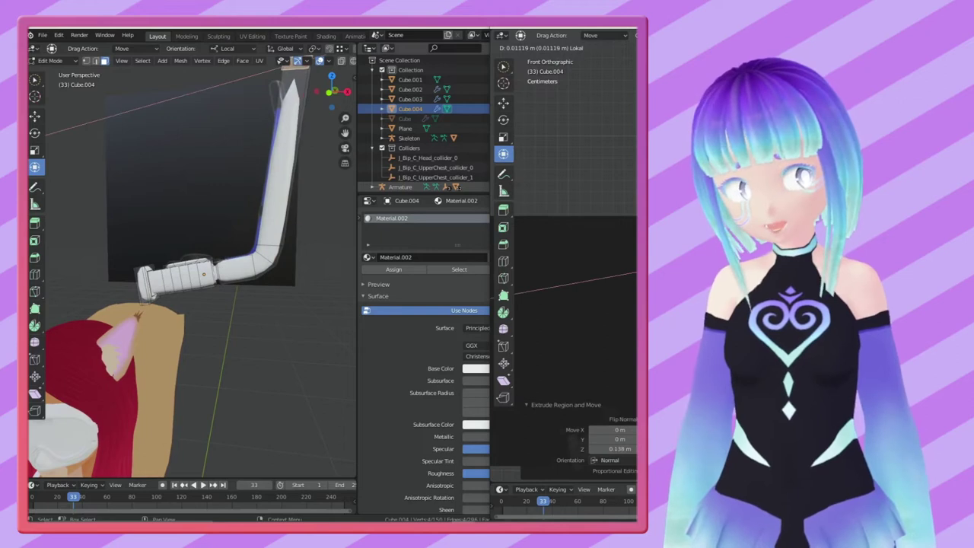
middle_click_drag(567, 305, 586, 281)
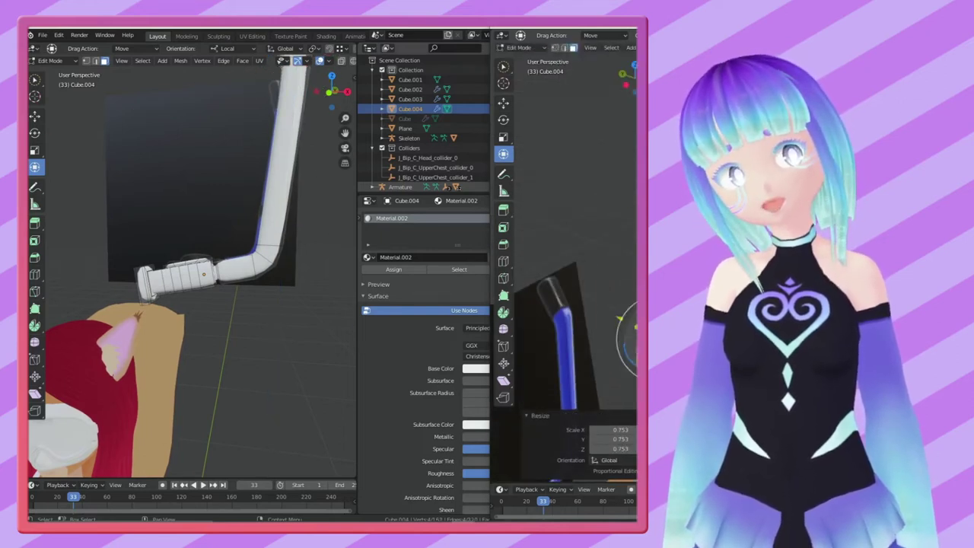
key("Return")
scroll(567, 350, "down", 2)
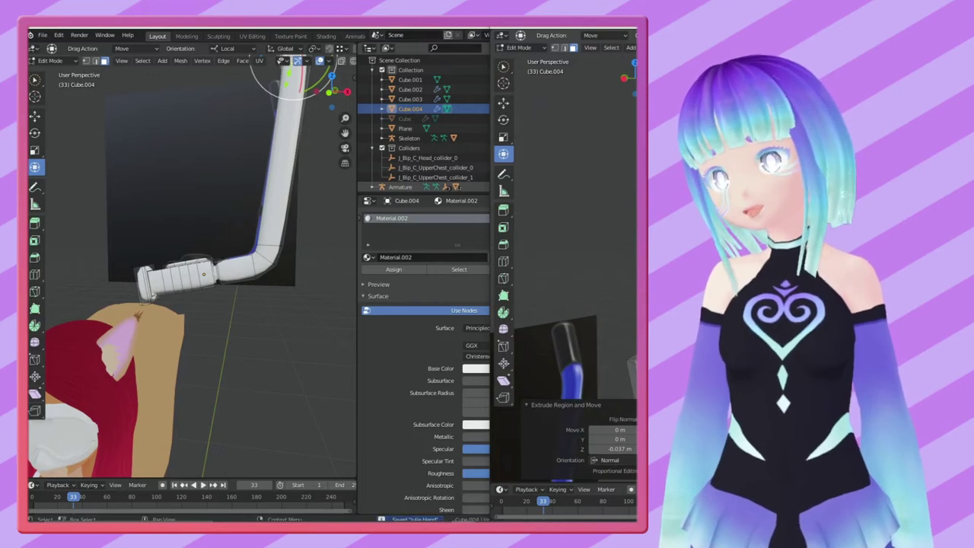
key("shift+space")
key("g")
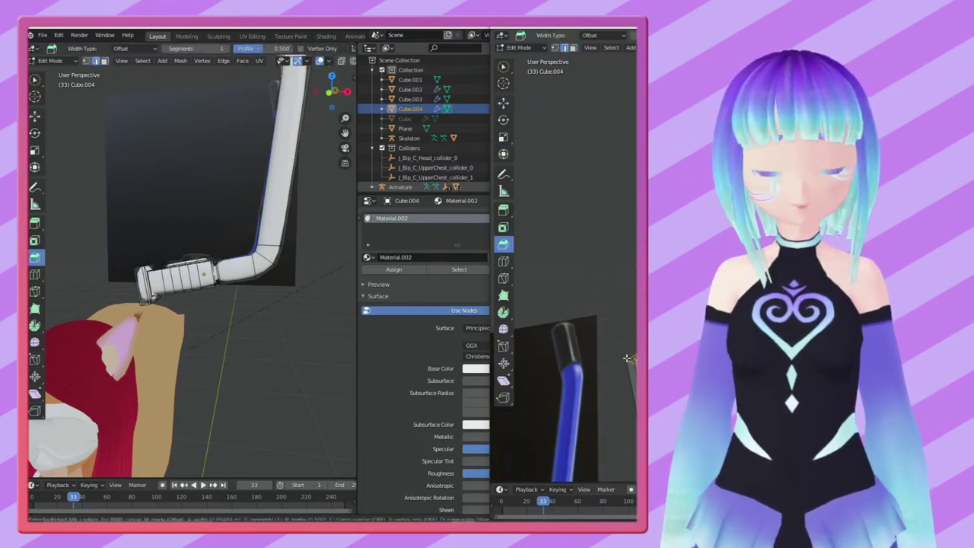
left_click(625, 353)
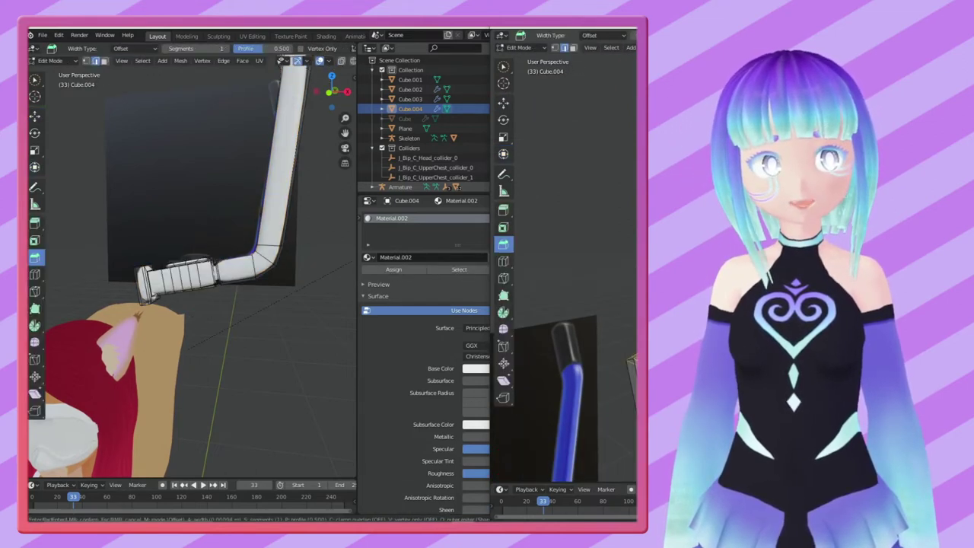
key("Return")
Step: Shift the tube's top 0.04 m along Y proportionally and tilt it -22° on X
middle_click_drag(578, 380, 578, 251, "shift")
middle_click_drag(304, 335, 229, 357)
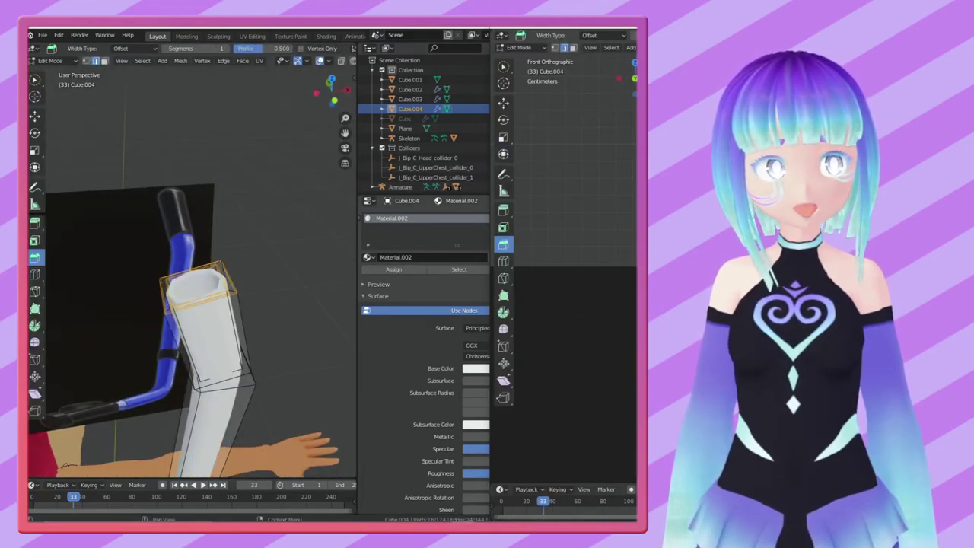
mouse_move(515, 383)
middle_mouse_down()
mouse_move(614, 386)
mouse_move(624, 403)
middle_mouse_up()
key("KP_5")
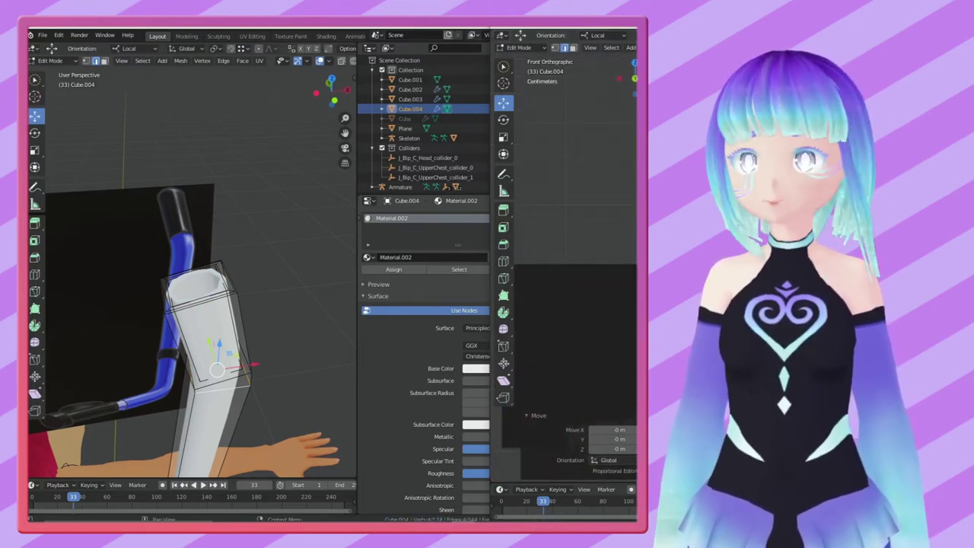
left_click(504, 278)
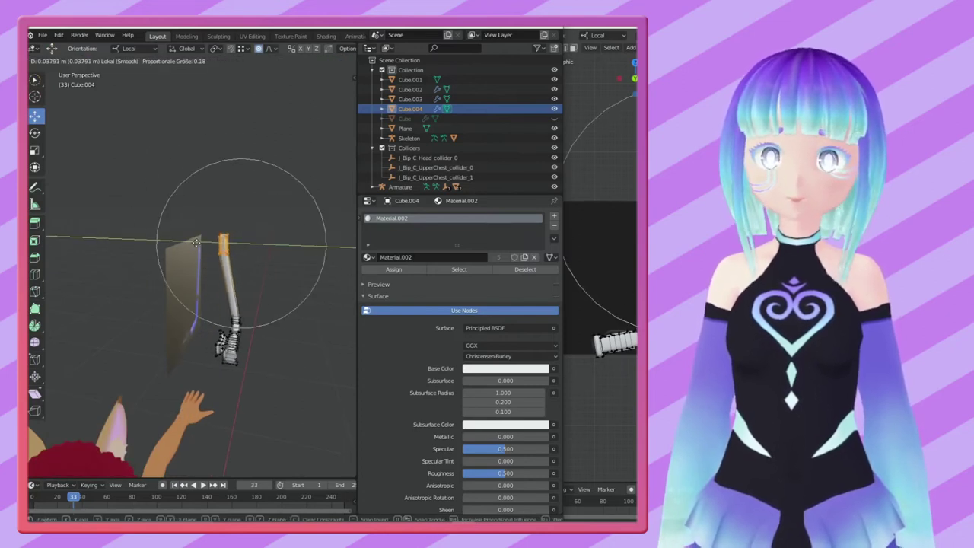
left_click(195, 242)
key("r")
key("x")
left_click(55, 132)
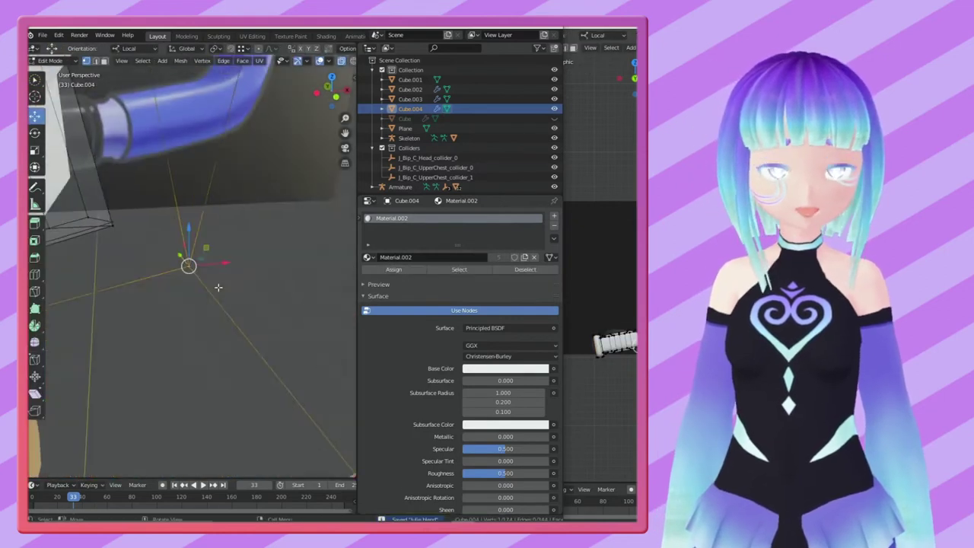
middle_click_drag(219, 286, 190, 259)
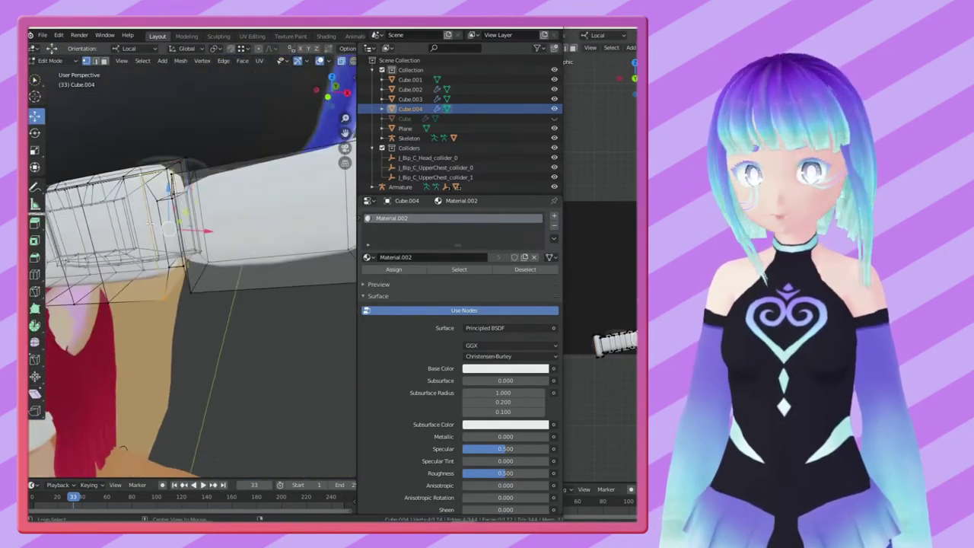
Step: Bevel the mouthpiece end edge loops with a 2-segment, 0.00132 m bevel
left_click(34, 259)
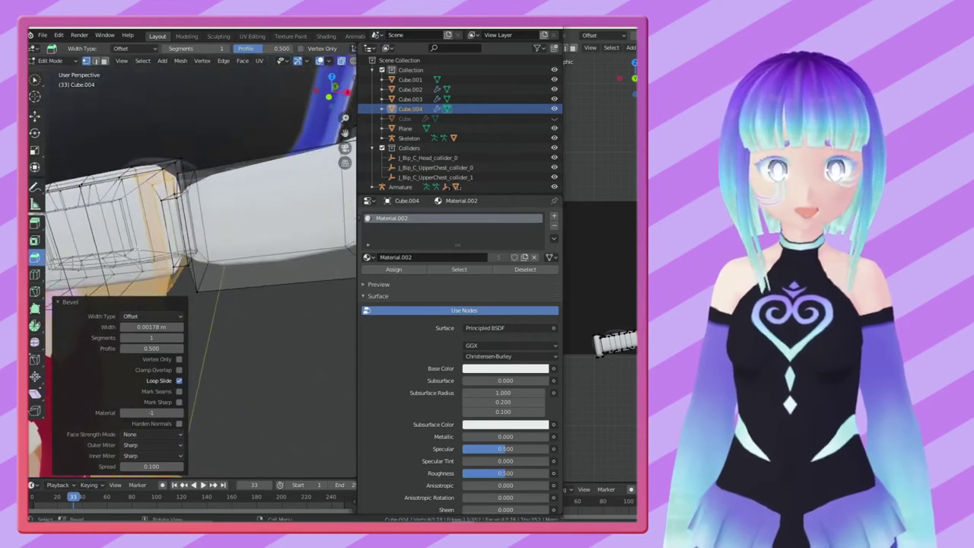
left_click(212, 280, "ctrl")
mouse_move(163, 216)
middle_mouse_down()
mouse_move(283, 271)
mouse_move(173, 228)
mouse_move(251, 213)
middle_mouse_up()
left_click(192, 224)
Step: Set the transform orientation to Normal for moving the mouthpiece end cap
key("shift+space")
key("g")
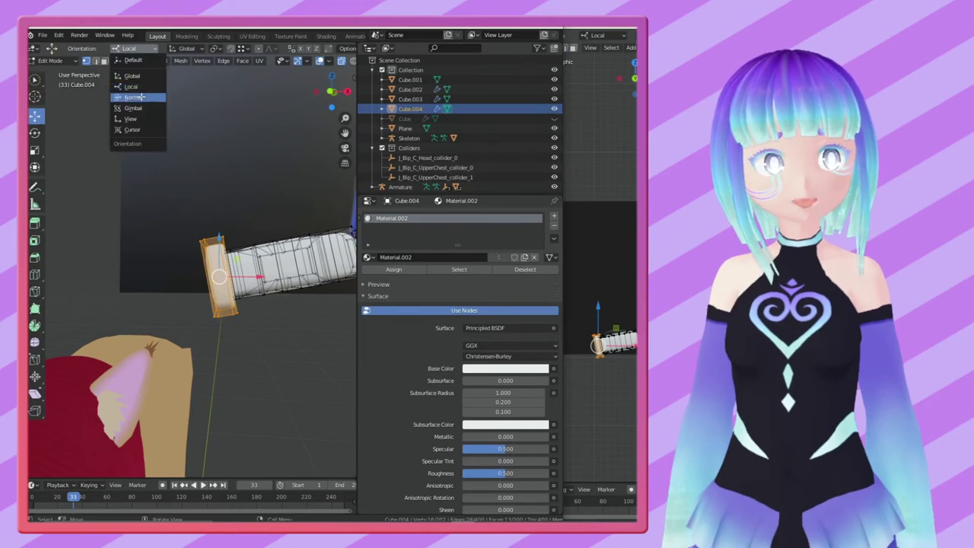
left_click(140, 97)
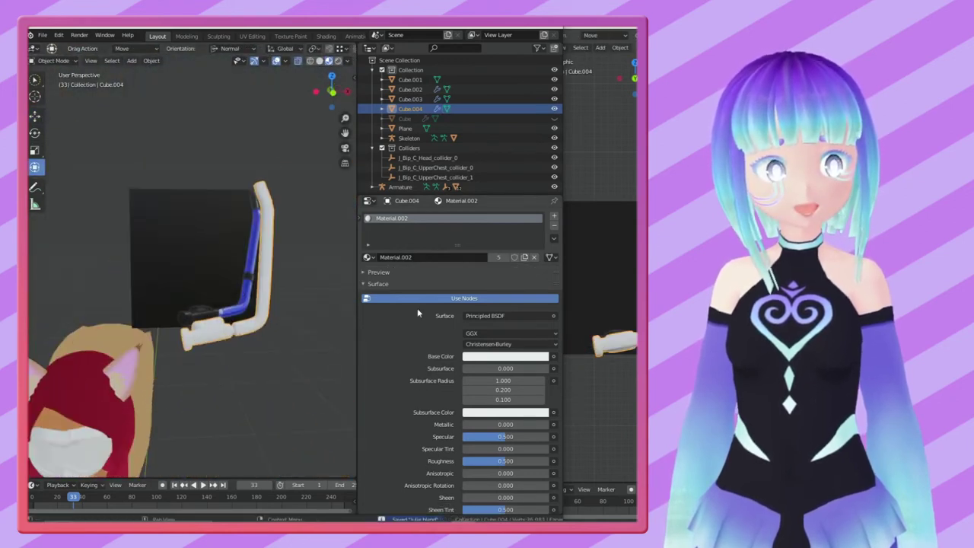
scroll(216, 301, "down", 4)
key("shift+space")
Step: Move the snorkel and set its origin to its geometry centre
key("g")
left_click(153, 349)
mouse_move(153, 350)
middle_mouse_down()
mouse_move(277, 268)
mouse_move(240, 283)
middle_mouse_up()
scroll(157, 228, "down", 3)
left_click(35, 132)
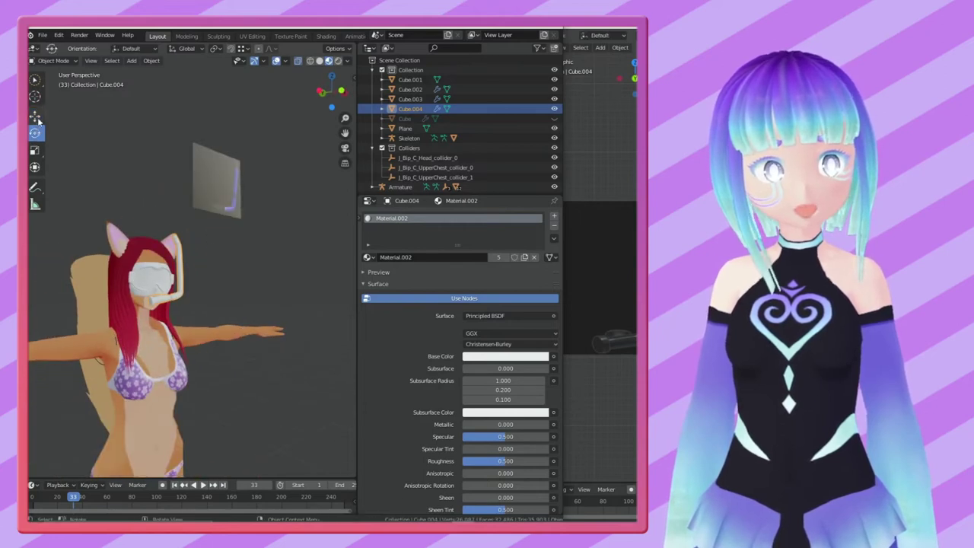
right_click(195, 272)
left_click(296, 283)
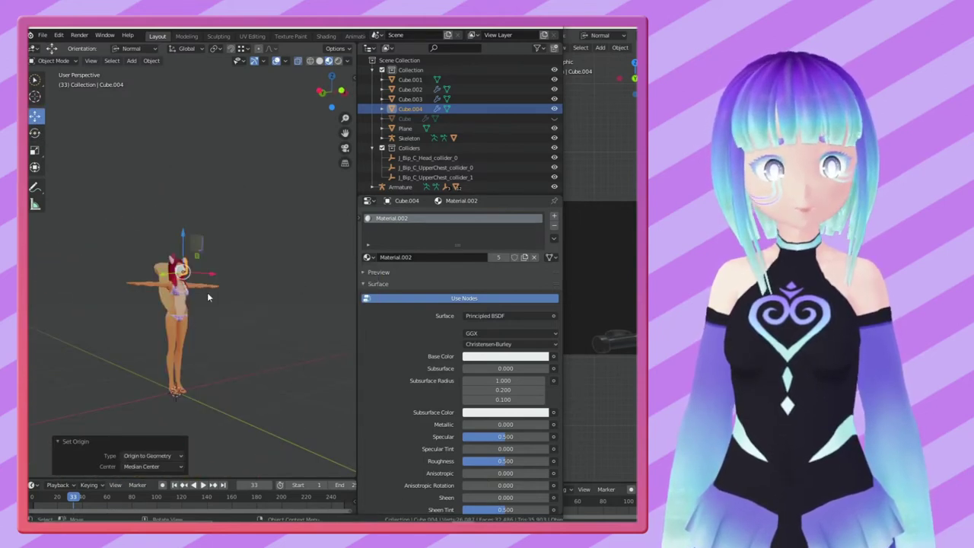
Step: Shift the snorkel sideways along X and lower it along Z onto the face
scroll(206, 293, "up", 3)
scroll(207, 314, "up", 3)
mouse_move(234, 354)
middle_mouse_down()
mouse_move(229, 339)
mouse_move(244, 332)
middle_mouse_up()
key("g")
key("x")
key("x")
left_click(228, 338)
key("g")
key("x")
key("x")
left_click(178, 310)
Step: Nudge the snorkel along X toward the mouth, then enter Edit Mode on its mesh
middle_click_drag(178, 310, 266, 282)
mouse_move(207, 354)
middle_mouse_down()
mouse_move(251, 335)
mouse_move(152, 369)
mouse_move(270, 342)
mouse_move(236, 406)
mouse_move(272, 392)
middle_mouse_up()
key("g")
key("x")
key("x")
left_click(257, 333)
key("Tab")
key("w")
Step: Tilt the selected mouthpiece vertices by rotating them around the Y axis
mouse_move(249, 439)
middle_mouse_down()
mouse_move(140, 404)
mouse_move(198, 357)
middle_mouse_up()
key("shift+space")
key("g")
key("shift+space")
key("r")
left_click_drag(205, 351, 215, 341)
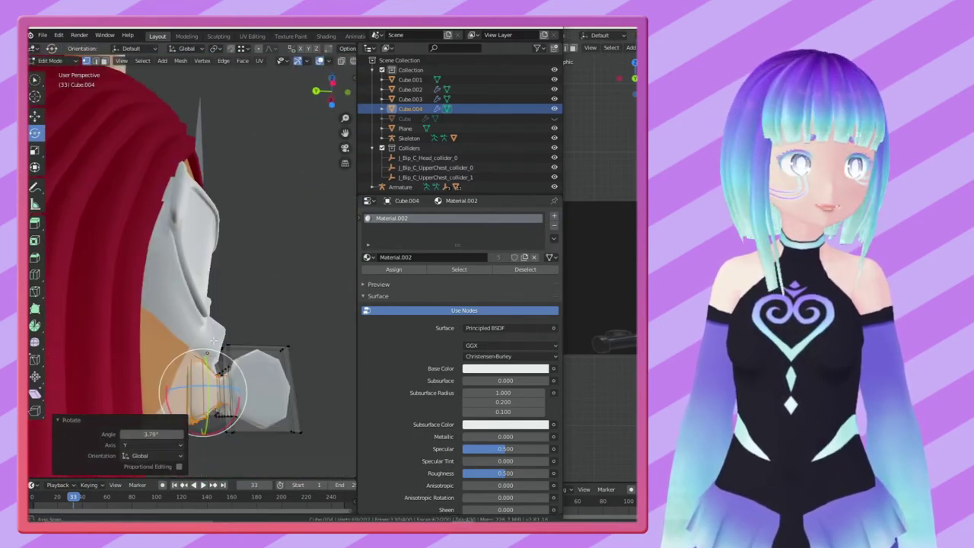
middle_click_drag(219, 417, 304, 152)
key("r")
left_click(213, 306)
mouse_move(213, 306)
middle_mouse_down()
mouse_move(250, 159)
mouse_move(254, 218)
middle_mouse_up()
mouse_move(254, 217)
middle_mouse_down()
mouse_move(258, 309)
mouse_move(229, 334)
mouse_move(204, 381)
mouse_move(244, 363)
mouse_move(191, 357)
mouse_move(43, 207)
middle_mouse_up()
Step: Raise the whole snorkel slightly along Z in Object Mode
key("Tab")
key("g")
key("z")
left_click(190, 358)
key("Tab")
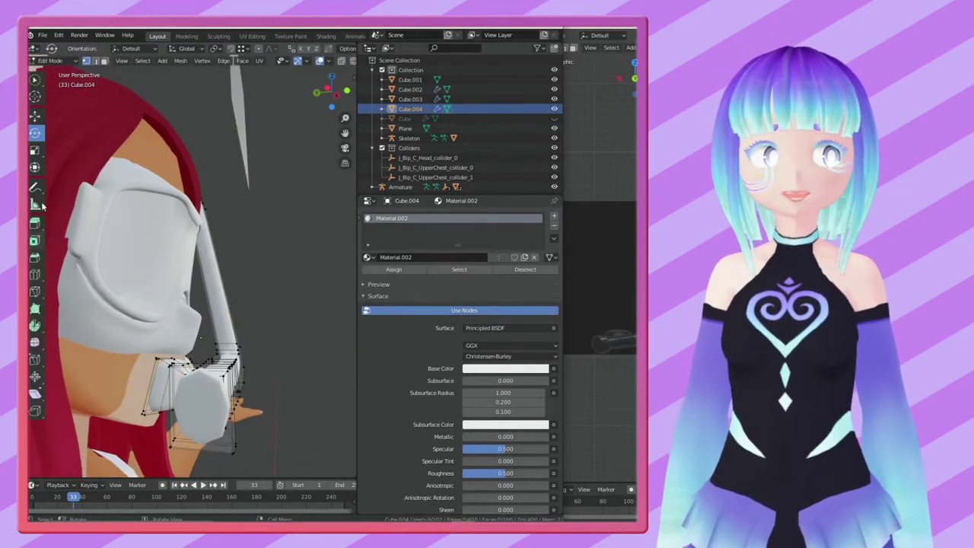
Step: Push the mouthpiece vertices along their normals to fit against the avatar's lips
middle_click_drag(115, 360, 176, 292)
key("g")
scroll(174, 291, "down", 15)
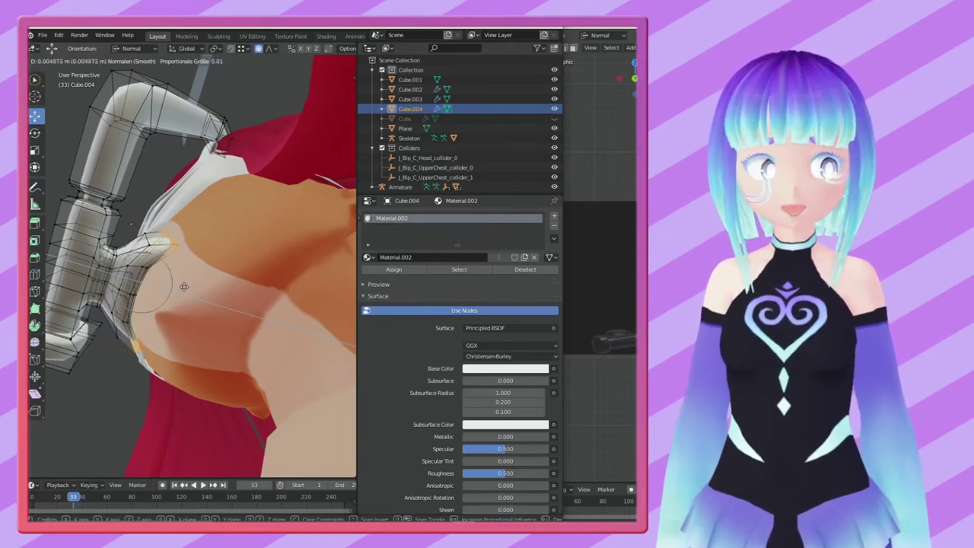
left_click(181, 287)
middle_click_drag(181, 287, 311, 117)
middle_click_drag(133, 234, 144, 236)
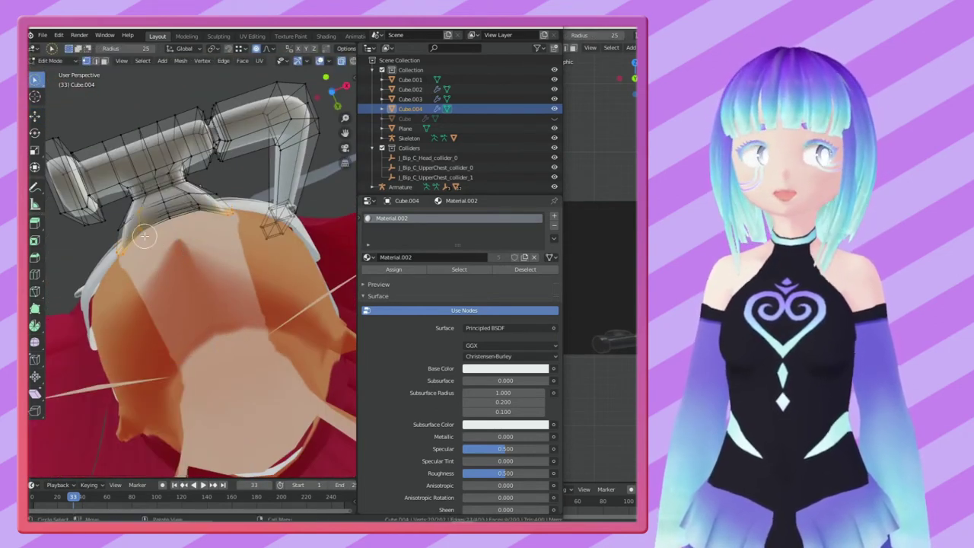
left_click(181, 252)
mouse_move(181, 251)
middle_mouse_down()
mouse_move(282, 315)
mouse_move(294, 283)
middle_mouse_up()
key("Tab")
Step: Nudge the snorkel slightly along its normal Z axis
middle_click_drag(287, 323, 291, 364)
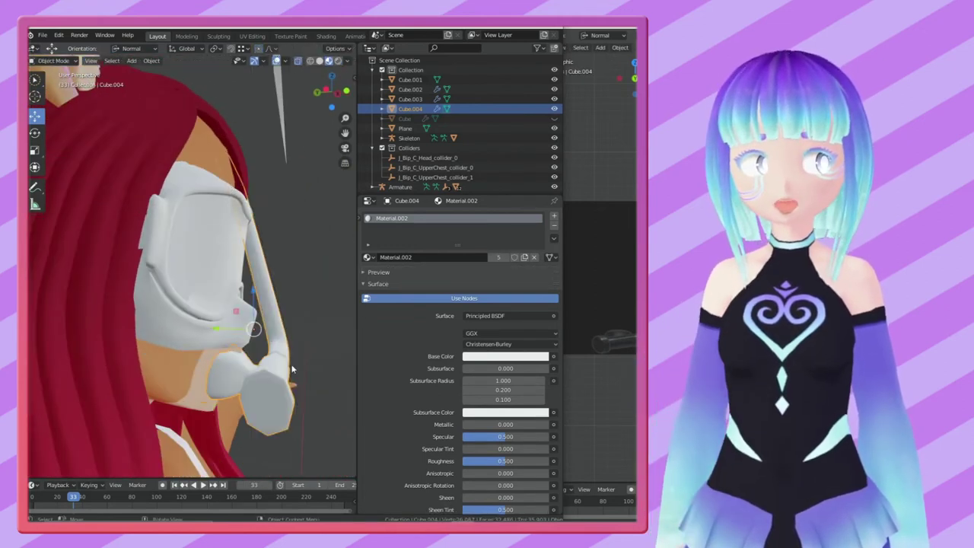
middle_click_drag(228, 297, 221, 319)
left_click(35, 116)
left_click_drag(251, 305, 251, 303)
mouse_move(221, 327)
middle_mouse_down()
mouse_move(205, 342)
mouse_move(264, 318)
middle_mouse_up()
left_click_drag(264, 318, 270, 312)
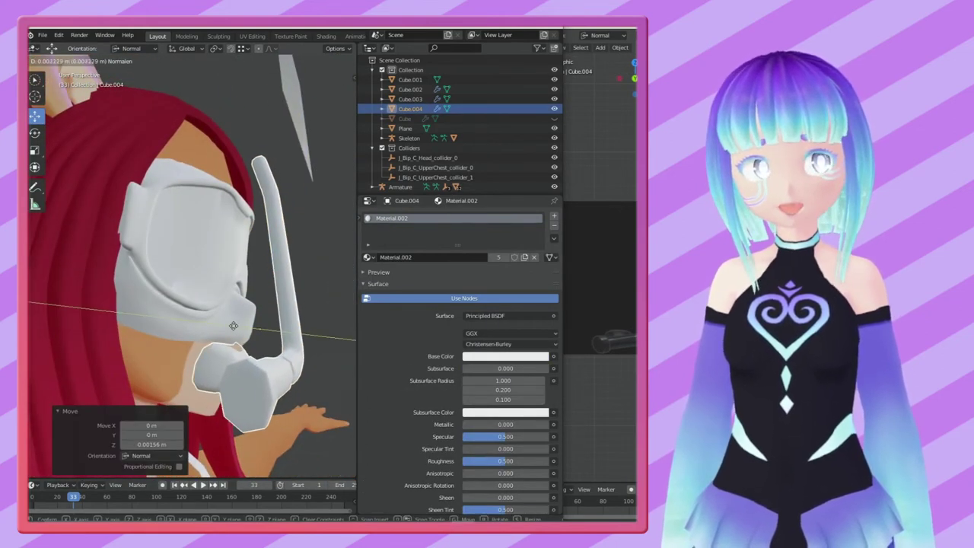
middle_click_drag(234, 326, 230, 316)
Step: Move the snorkel tube in Edit Mode with proportional editing
key("Tab")
mouse_move(228, 370)
middle_mouse_down()
mouse_move(183, 358)
mouse_move(246, 354)
middle_mouse_up()
left_click(130, 48)
right_click(188, 371)
key("Tab")
key("Tab")
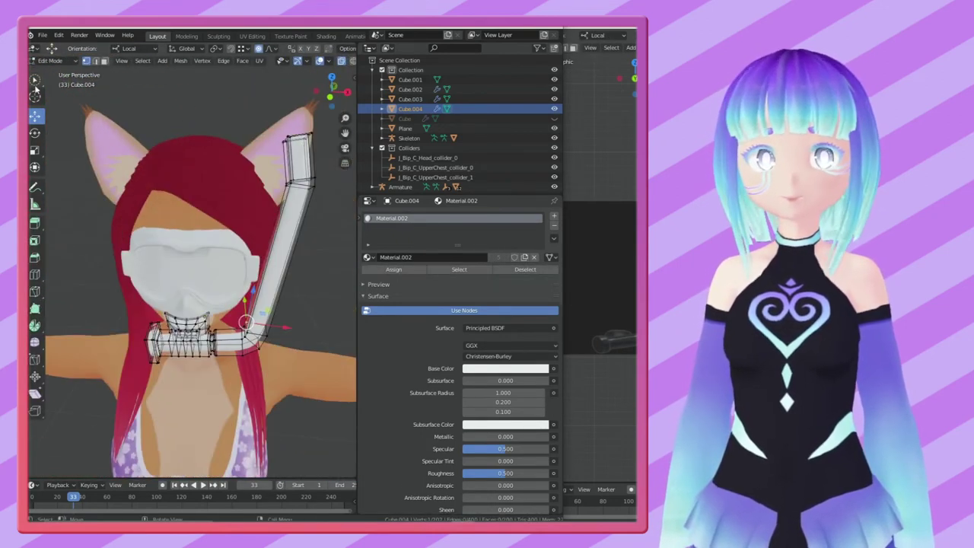
middle_click_drag(77, 107, 245, 185)
key("g")
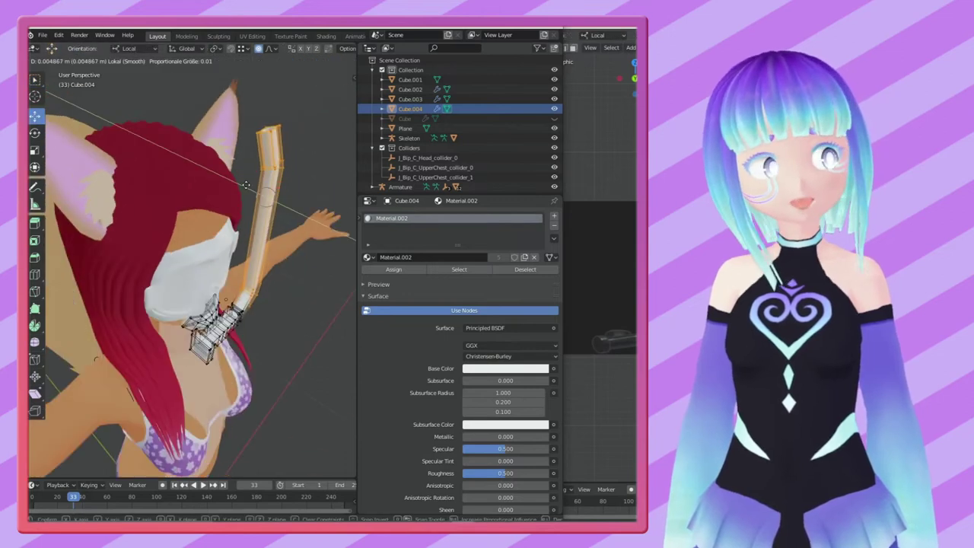
left_click(246, 185)
mouse_move(246, 185)
middle_mouse_down()
mouse_move(266, 298)
mouse_move(151, 165)
mouse_move(186, 166)
mouse_move(287, 223)
mouse_move(276, 171)
mouse_move(248, 185)
mouse_move(255, 254)
middle_mouse_up()
key("Tab")
Step: Shift the snorkel tube top 0.0248 m along its local Z axis and save the file
key("Tab")
left_click(179, 178)
key("g")
key("z")
key("z")
left_click(276, 171)
key("g")
key("z")
key("z")
left_click(261, 201)
key("Tab")
key("ctrl+s")
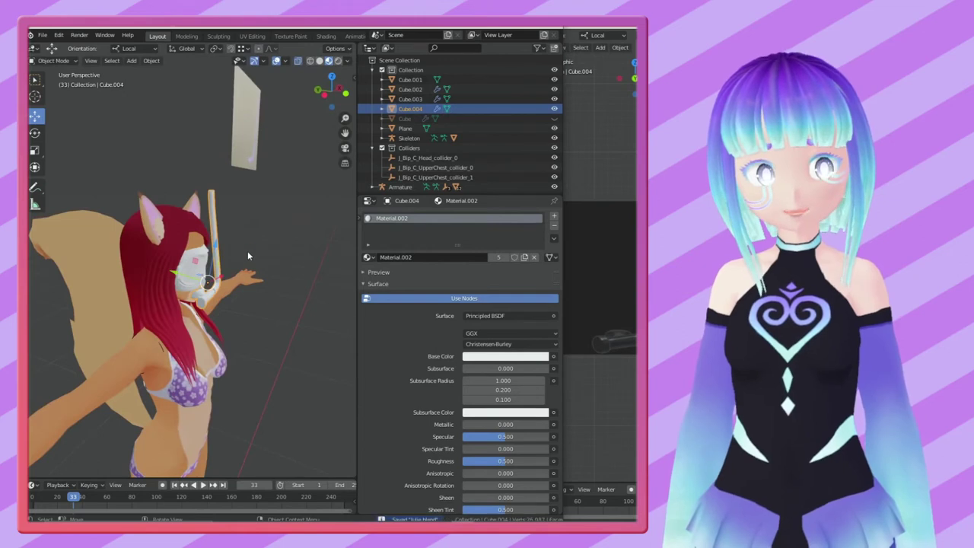
scroll(248, 256, "up", 5)
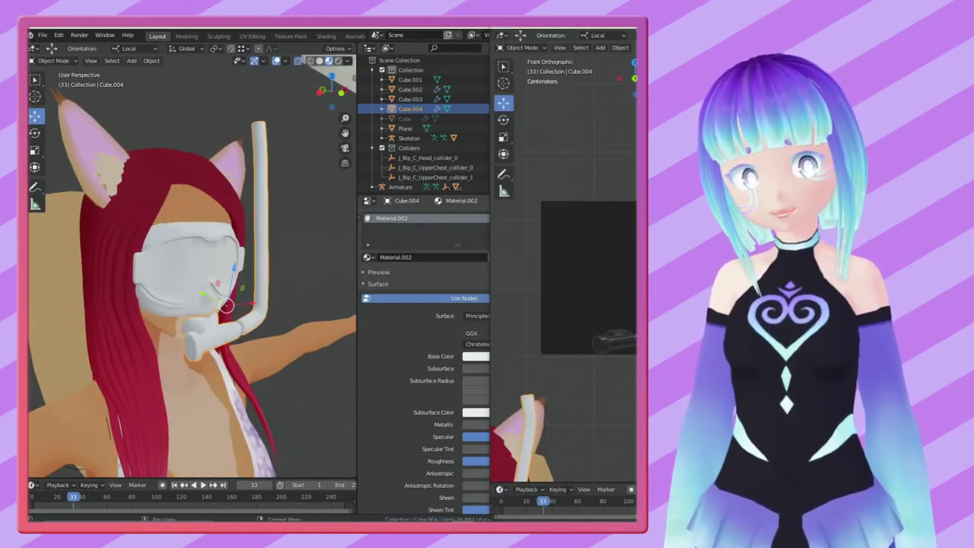
Step: Select a small group of snorkel vertices near the mouthpiece with box and circle select
mouse_move(315, 362)
middle_mouse_down()
mouse_move(203, 301)
mouse_move(251, 335)
middle_mouse_up()
key("Tab")
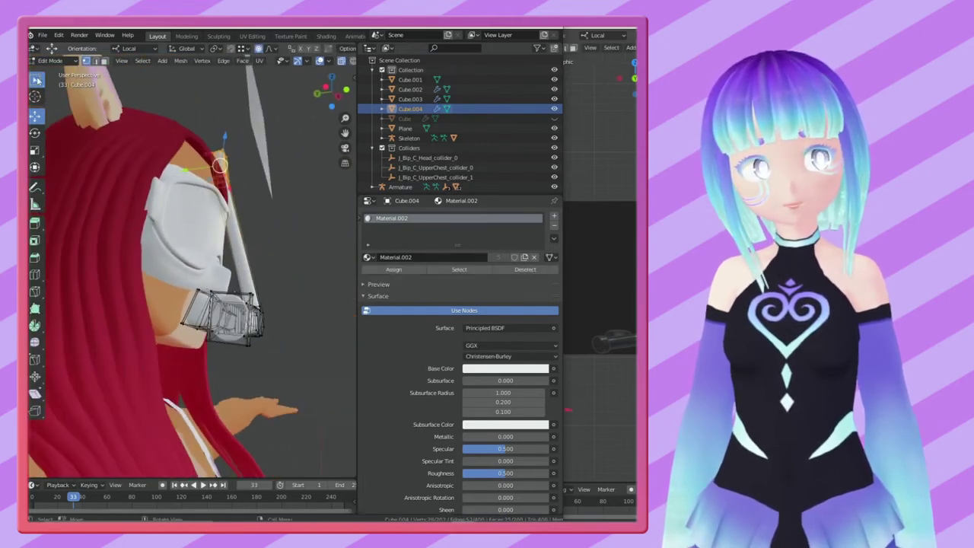
left_click_drag(221, 374, 285, 340)
mouse_move(286, 340)
middle_mouse_down()
mouse_move(251, 320)
mouse_move(285, 303)
mouse_move(258, 374)
mouse_move(186, 362)
middle_mouse_up()
key("w")
middle_click_drag(268, 333, 259, 303)
left_click(276, 348)
mouse_move(276, 349)
middle_mouse_down()
mouse_move(304, 391)
mouse_move(301, 409)
mouse_move(47, 87)
middle_mouse_up()
middle_click_drag(254, 263, 236, 352)
left_click_drag(235, 352, 244, 346)
mouse_move(243, 347)
middle_mouse_down()
mouse_move(32, 118)
mouse_move(235, 281)
mouse_move(234, 326)
mouse_move(197, 241)
mouse_move(229, 228)
middle_mouse_up()
Step: Nudge the selected vertices slightly sideways and save the avatar file
key("Tab")
key("Tab")
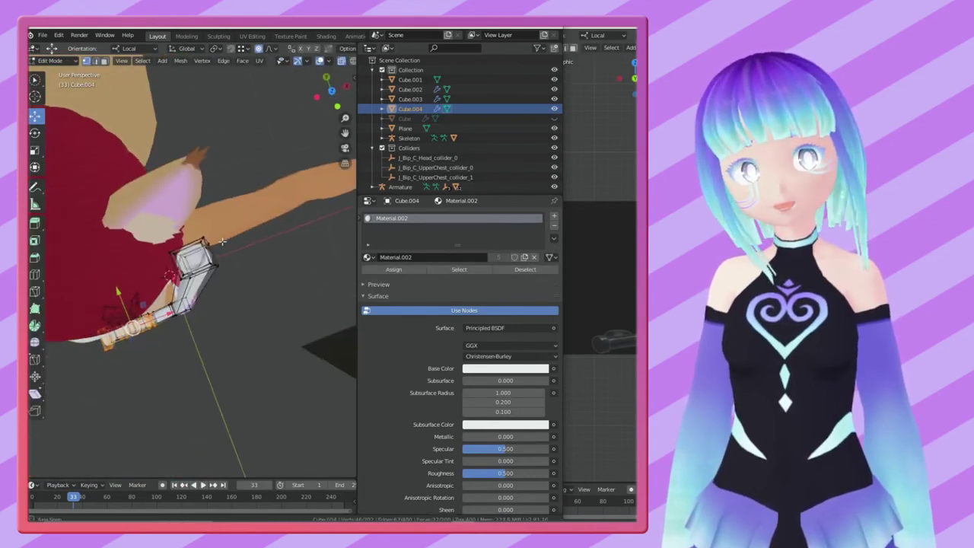
left_click_drag(233, 215, 244, 236)
mouse_move(244, 236)
middle_mouse_down()
mouse_move(206, 201)
mouse_move(231, 280)
middle_mouse_up()
key("Tab")
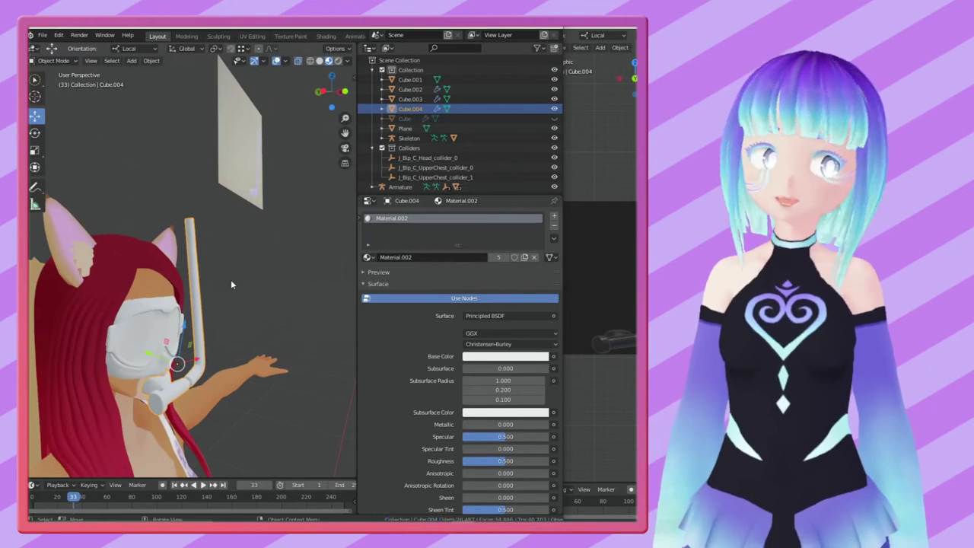
scroll(276, 293, "up", 2)
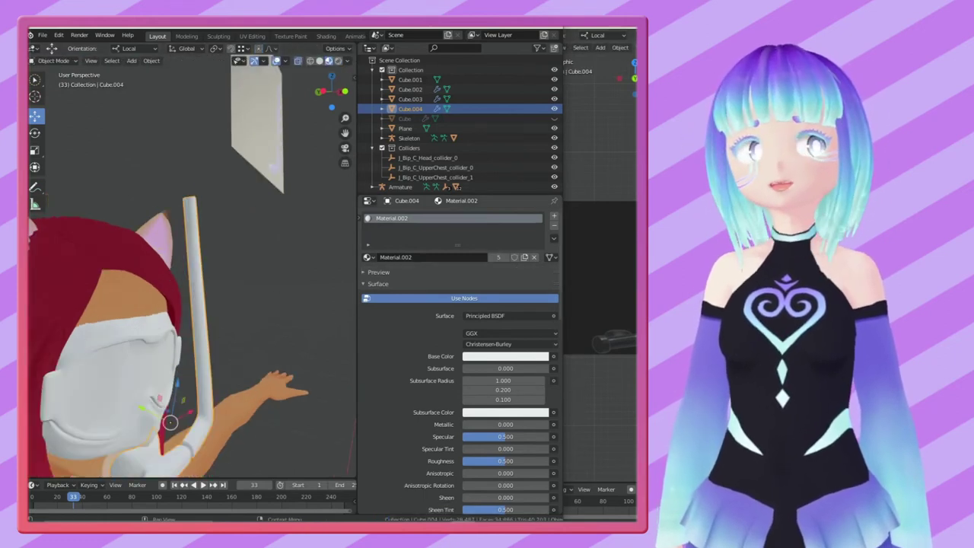
key("ctrl+s")
middle_click_drag(239, 280, 212, 305)
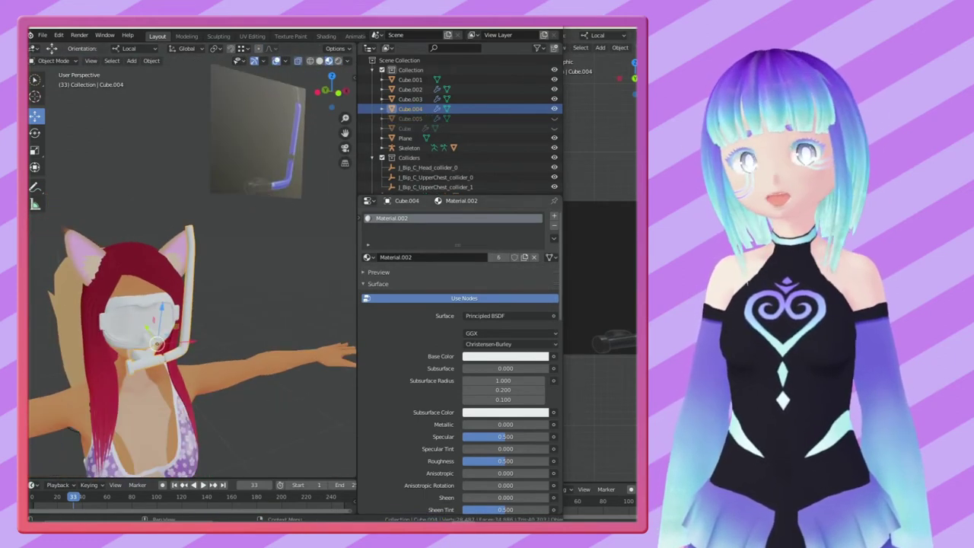
Step: Select the ring of faces around the snorkel's top opening in Edit Mode
key("Tab")
key("KP_Decimal")
middle_click_drag(228, 228, 321, 66)
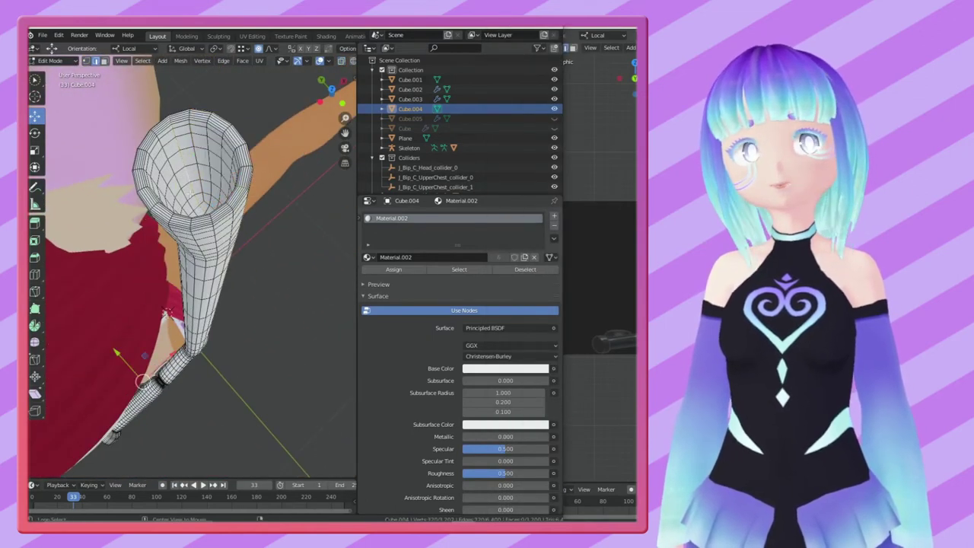
scroll(165, 312, "up", 5)
middle_click_drag(165, 312, 185, 407)
left_click(144, 190, "alt")
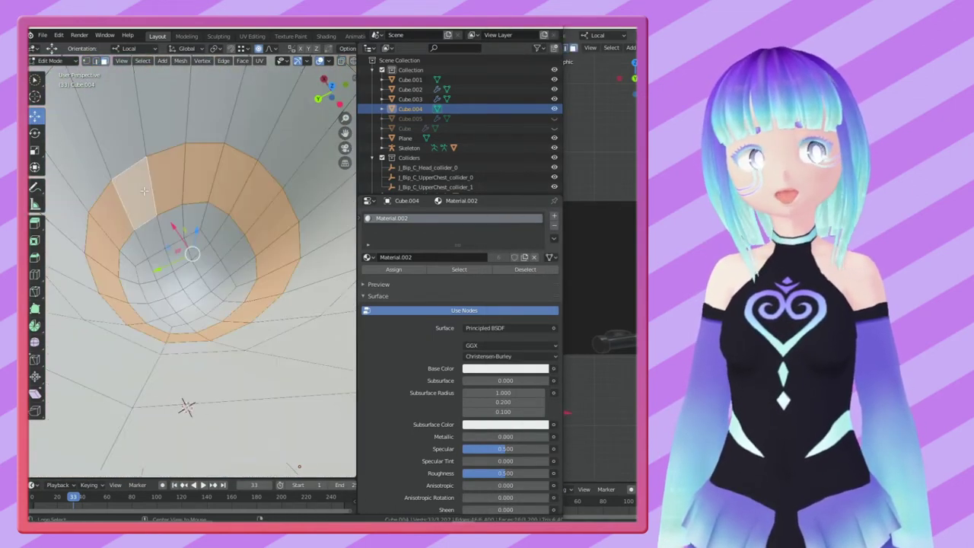
Step: Extrude the rim inward, scaled to 0.822, and merge vertices by distance
key("alt+a")
key("w")
key("s")
left_click(147, 174)
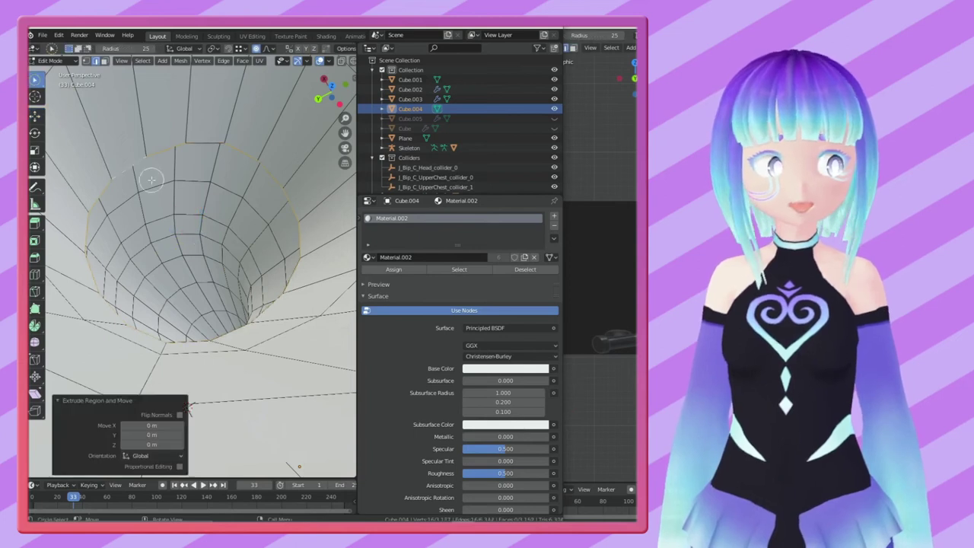
left_click(194, 210)
scroll(194, 209, "down", 4)
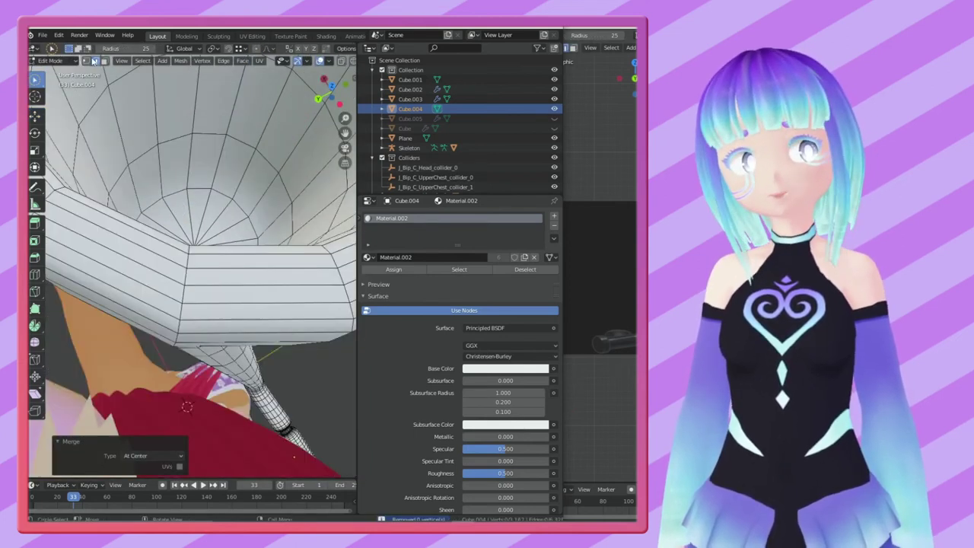
mouse_move(194, 229)
middle_mouse_down()
mouse_move(192, 371)
mouse_move(260, 312)
mouse_move(259, 517)
mouse_move(214, 337)
middle_mouse_up()
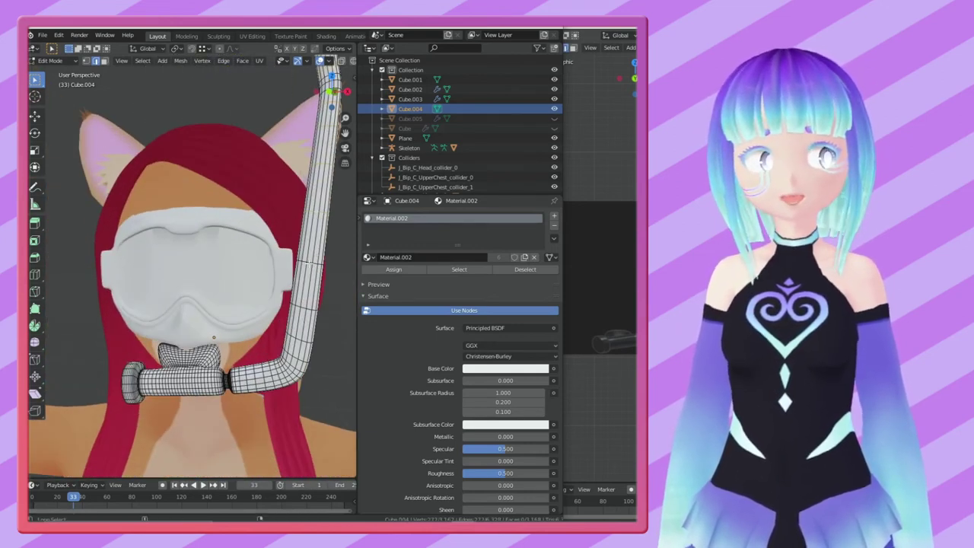
Step: Orbit and zoom around the mouthpiece to inspect the tube interior and neck
scroll(214, 337, "up", 4)
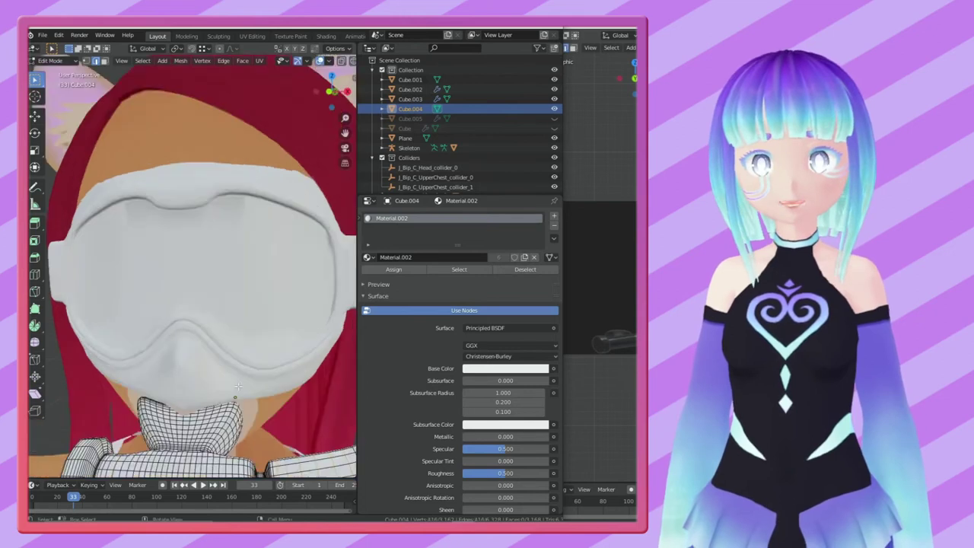
scroll(214, 337, "up", 3)
middle_click_drag(287, 282, 339, 290)
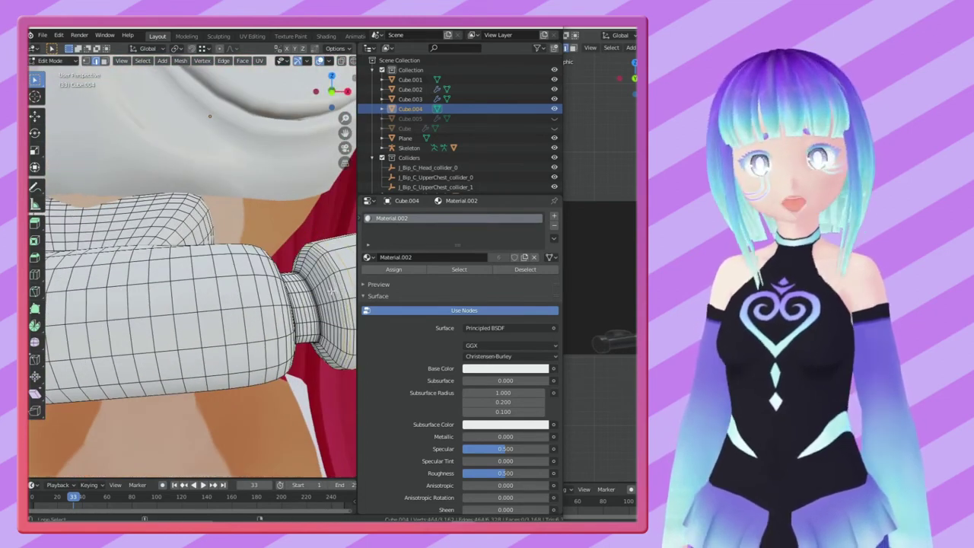
scroll(332, 291, "up", 2)
scroll(246, 303, "up", 2)
scroll(246, 302, "up", 2)
scroll(245, 341, "up", 3)
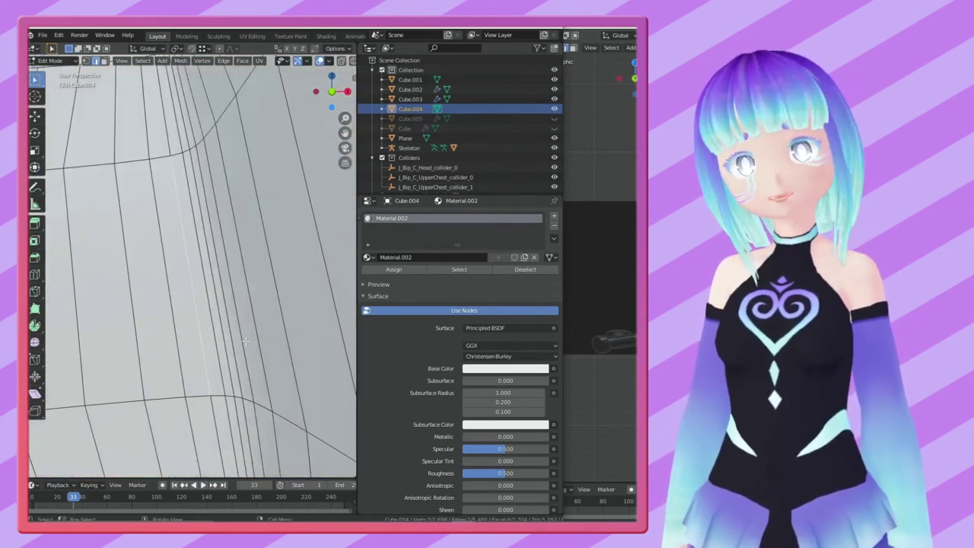
scroll(245, 341, "down", 2)
scroll(260, 230, "down", 3)
mouse_move(260, 231)
middle_mouse_down()
mouse_move(121, 270)
mouse_move(149, 274)
middle_mouse_up()
scroll(141, 268, "down", 2)
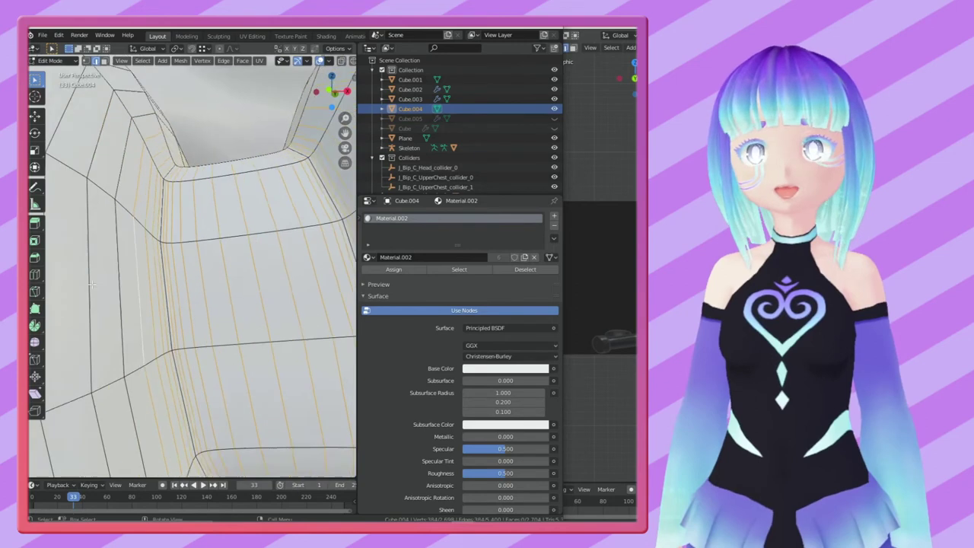
scroll(91, 266, "down", 2)
scroll(90, 267, "down", 1)
mouse_move(152, 261)
middle_mouse_down()
mouse_move(180, 355)
mouse_move(247, 339)
mouse_move(249, 394)
mouse_move(97, 267)
mouse_move(138, 253)
mouse_move(136, 229)
mouse_move(212, 288)
mouse_move(294, 267)
middle_mouse_up()
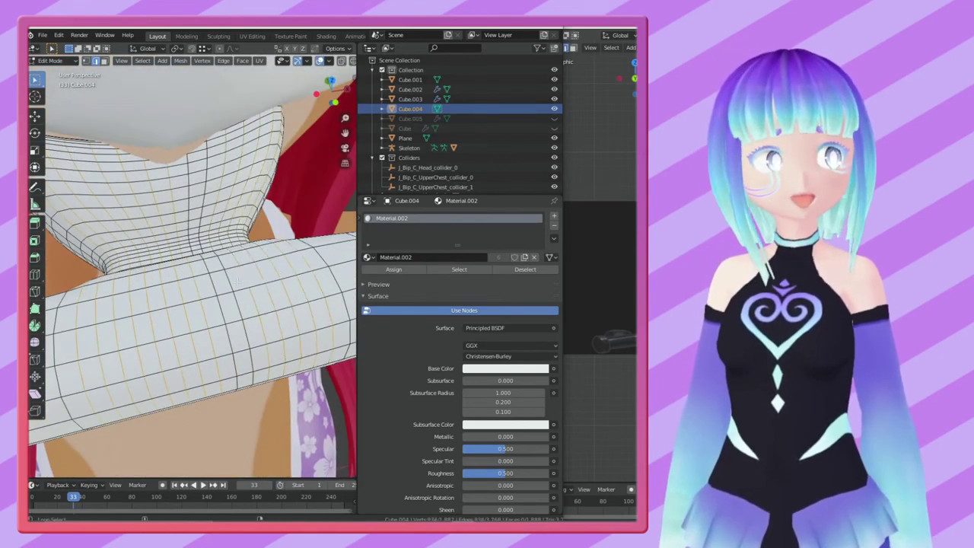
middle_click_drag(237, 281, 182, 199)
mouse_move(282, 195)
middle_mouse_down()
mouse_move(205, 221)
mouse_move(196, 312)
mouse_move(105, 257)
mouse_move(153, 284)
mouse_move(257, 290)
middle_mouse_up()
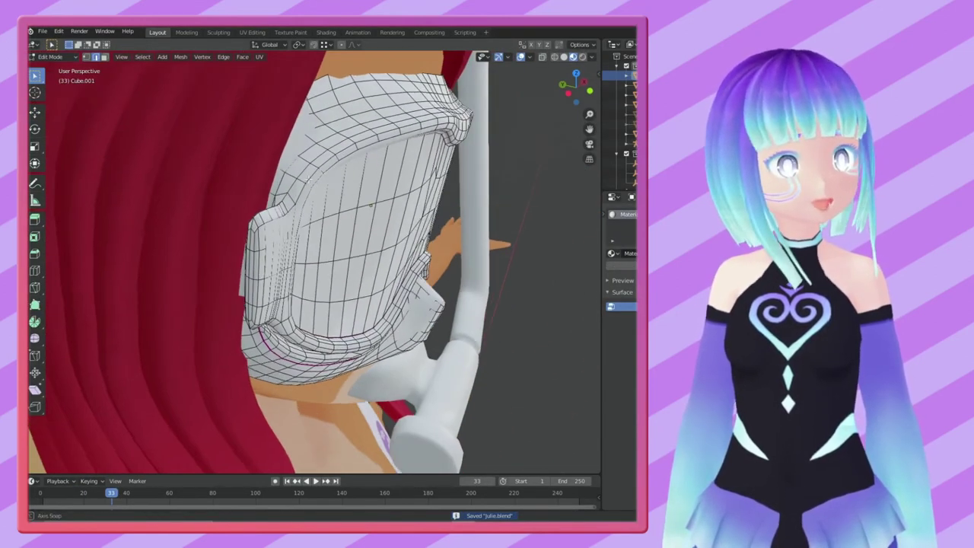
Step: Nudge a vertex on the mask's edge and merge the selected seam vertices at last
mouse_move(371, 206)
middle_mouse_down()
mouse_move(319, 160)
mouse_move(417, 203)
mouse_move(202, 197)
mouse_move(246, 196)
middle_mouse_up()
key("g")
left_click(218, 148)
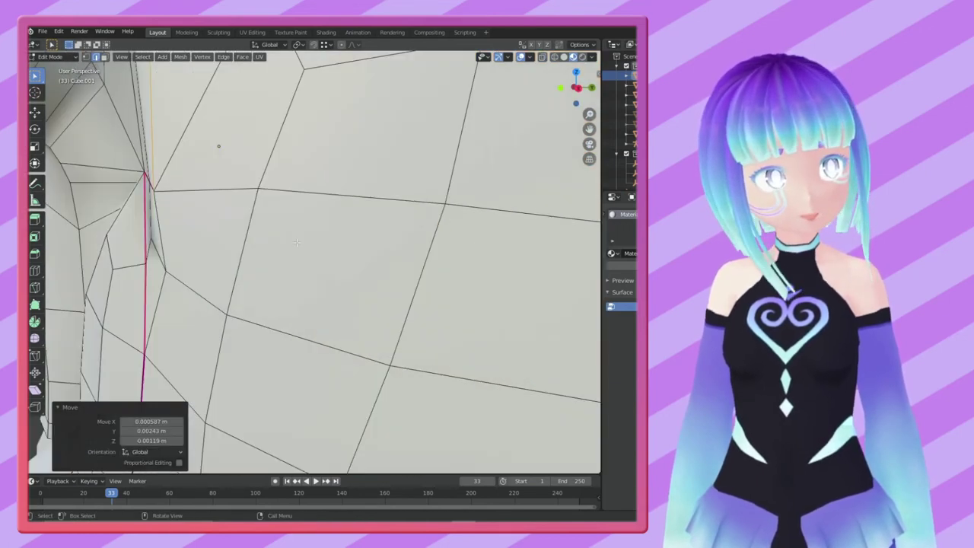
middle_click_drag(79, 246, 288, 234)
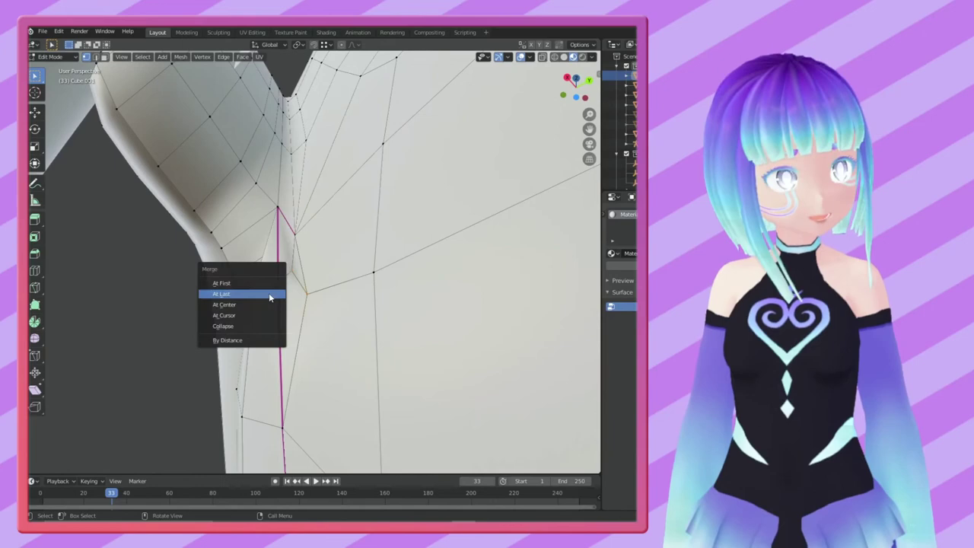
left_click(268, 293)
Step: Nudge another seam vertex 0.00117 m along local Z and return to Object Mode
middle_click_drag(268, 293, 352, 323)
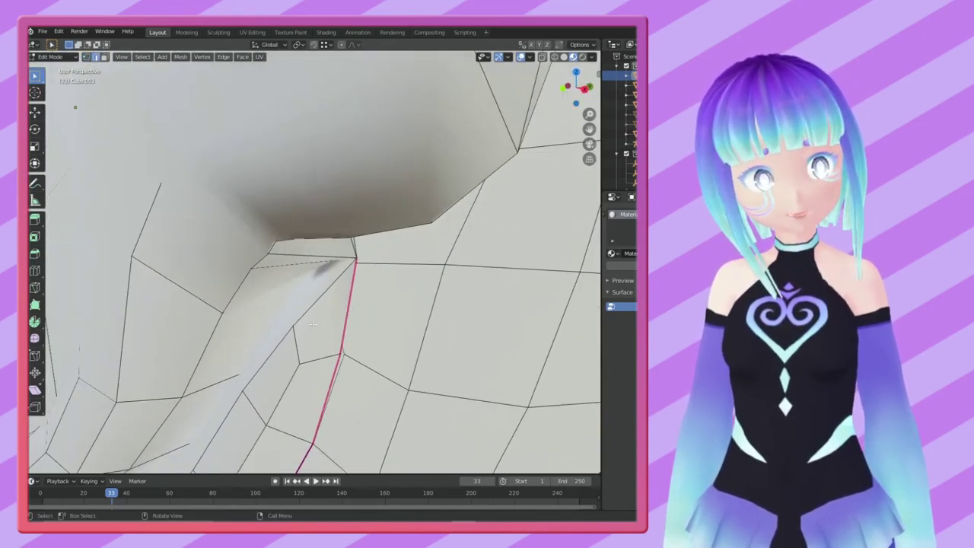
middle_click_drag(357, 287, 367, 268)
right_click(367, 267)
mouse_move(338, 309)
middle_mouse_down()
mouse_move(304, 354)
mouse_move(291, 256)
mouse_move(279, 402)
mouse_move(419, 332)
mouse_move(217, 297)
mouse_move(239, 290)
mouse_move(278, 233)
middle_mouse_up()
key("g")
middle_click_drag(346, 282, 421, 276)
key("Tab")
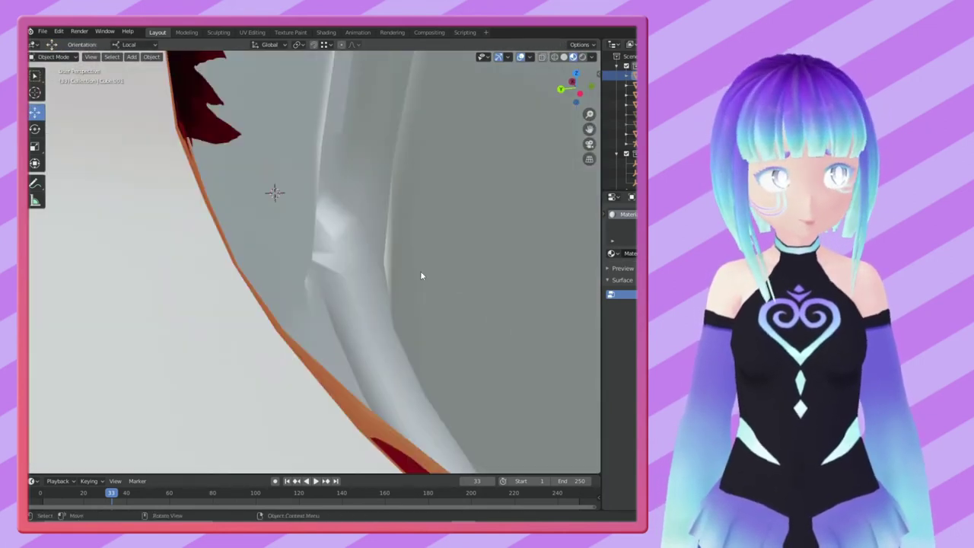
Step: Select the Cube.002 goggle object and switch it into Edit Mode
scroll(415, 260, "down", 6)
left_click(229, 228)
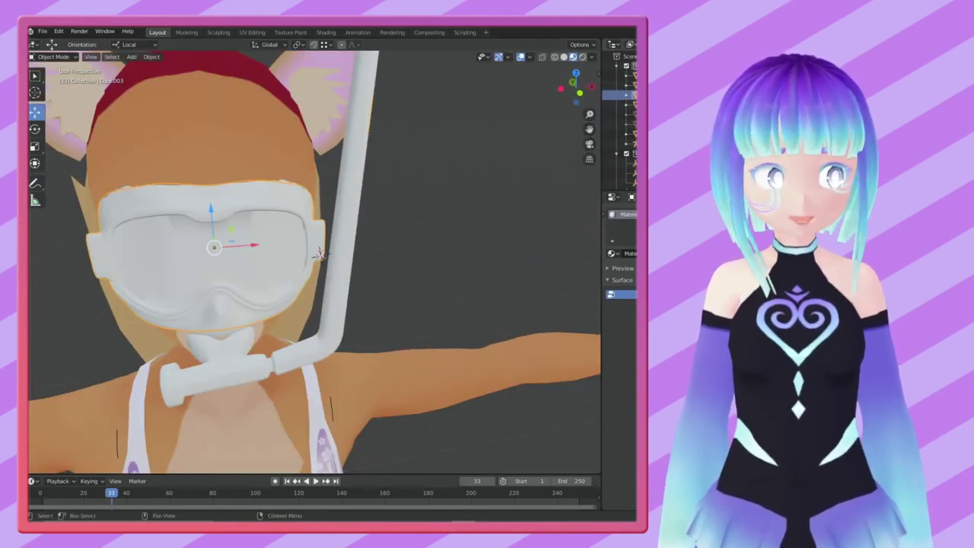
left_click(321, 254)
middle_click_drag(320, 254, 313, 253)
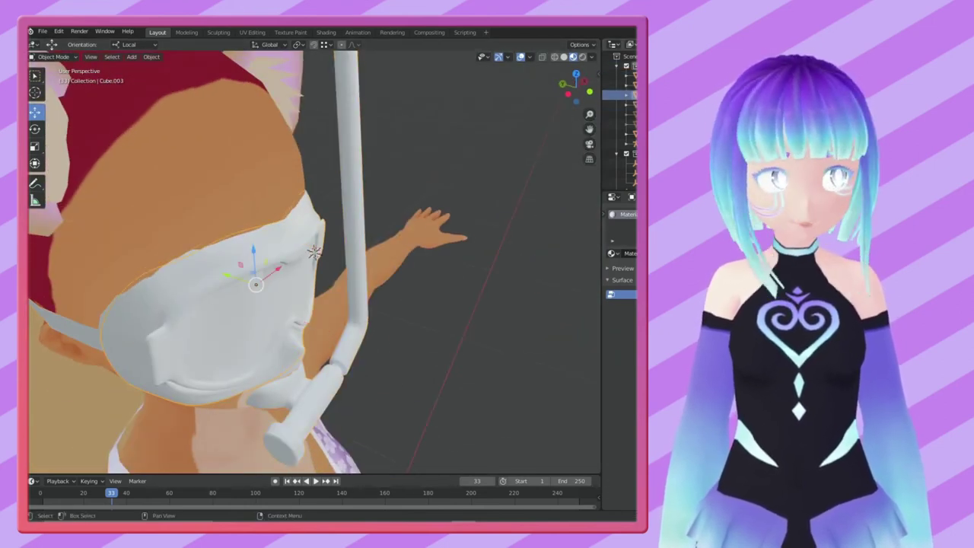
key("Tab")
scroll(314, 253, "up", 5)
mouse_move(333, 244)
middle_mouse_down()
mouse_move(228, 274)
mouse_move(258, 330)
mouse_move(468, 252)
mouse_move(309, 385)
mouse_move(231, 394)
mouse_move(335, 203)
mouse_move(359, 378)
middle_mouse_up()
Step: Merge two stray vertex pairs, each at the last selected vertex
right_click(200, 289)
key("m")
left_click(359, 378)
key("m")
left_click(359, 198)
mouse_move(358, 198)
middle_mouse_down()
mouse_move(437, 214)
mouse_move(342, 272)
mouse_move(330, 320)
mouse_move(301, 300)
mouse_move(322, 308)
mouse_move(305, 267)
mouse_move(185, 270)
mouse_move(327, 315)
mouse_move(296, 234)
middle_mouse_up()
mouse_move(366, 289)
middle_mouse_down()
mouse_move(368, 226)
mouse_move(492, 352)
mouse_move(373, 385)
mouse_move(365, 414)
mouse_move(323, 267)
middle_mouse_up()
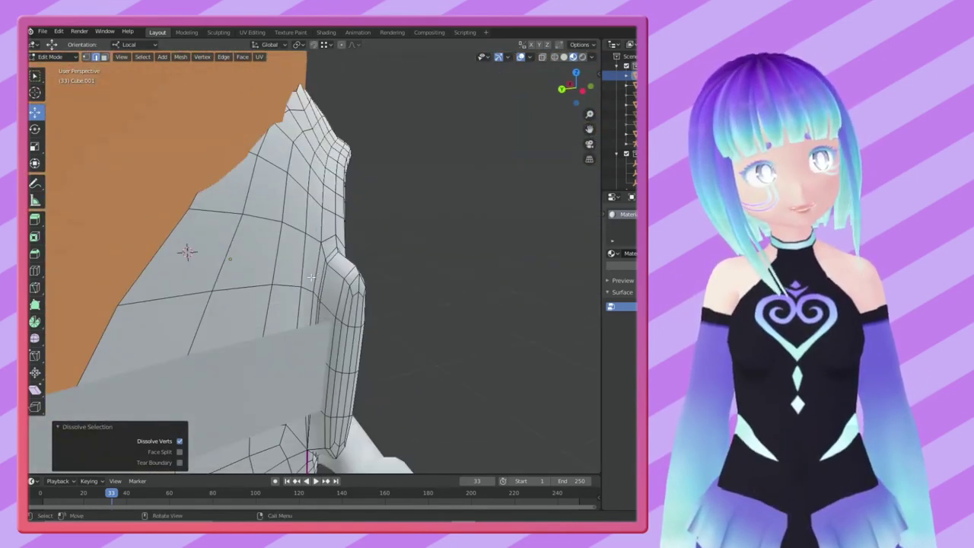
Step: Dissolve the selected extra vertices on the goggles' side piece with Ctrl+X
scroll(323, 268, "up", 3)
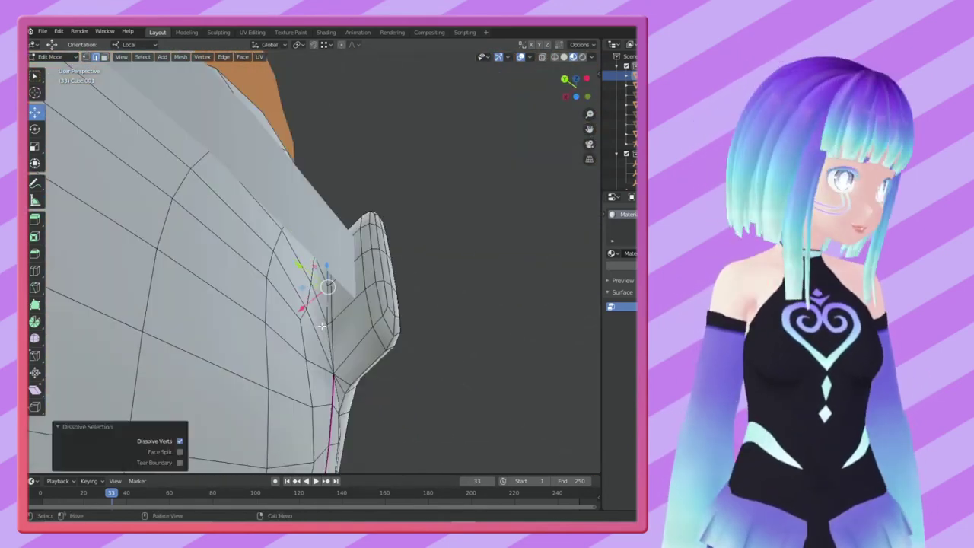
middle_click_drag(322, 326, 263, 343)
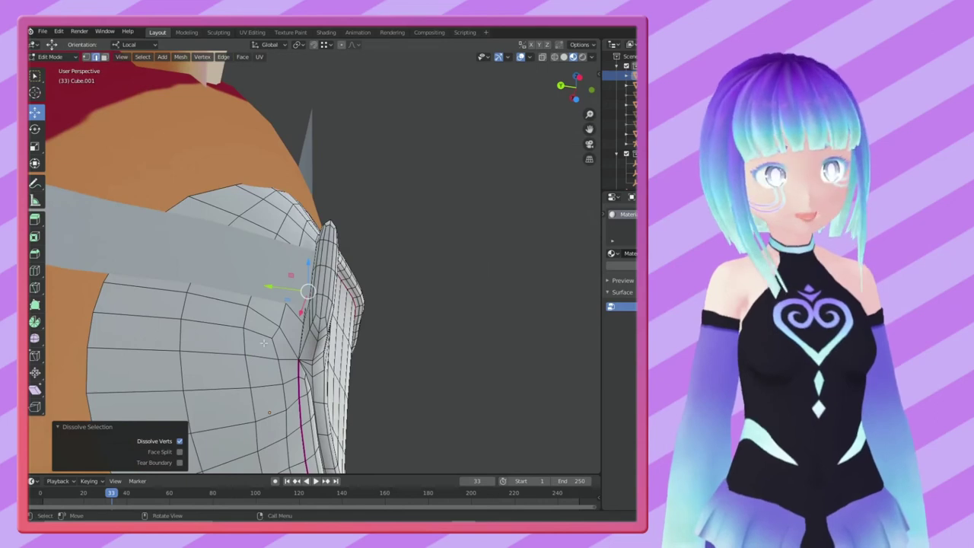
key("ctrl+x")
mouse_move(162, 319)
middle_mouse_down()
mouse_move(366, 330)
mouse_move(340, 244)
mouse_move(299, 213)
mouse_move(304, 187)
mouse_move(162, 89)
middle_mouse_up()
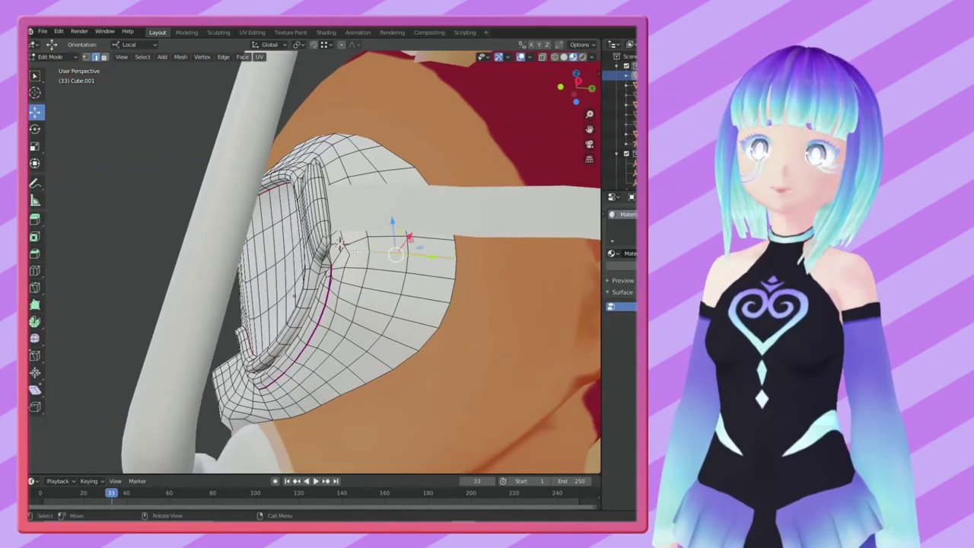
scroll(356, 251, "up", 2)
scroll(310, 233, "up", 4)
Step: Merge the leftover vertices at last and dissolve another vertex selection
key("ctrl+m")
key("alt+m")
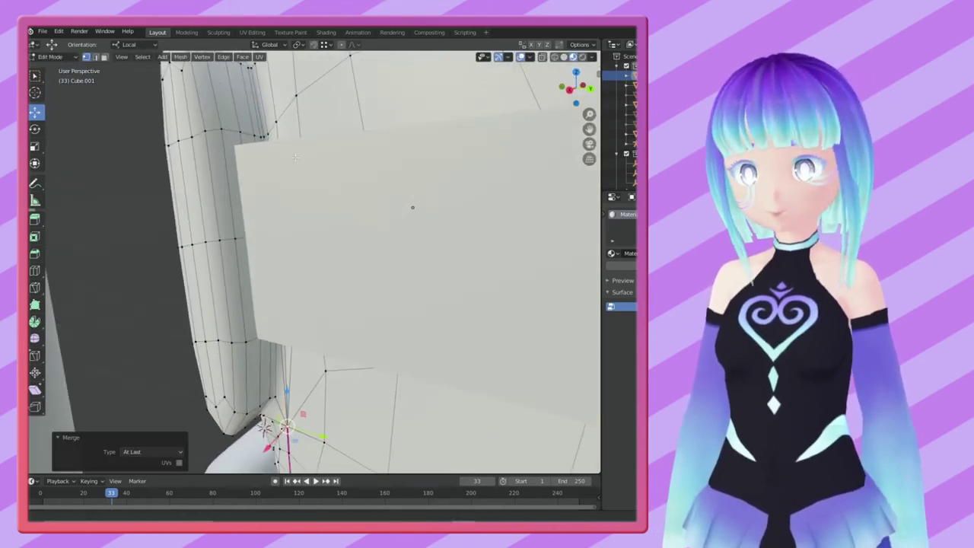
middle_click_drag(324, 341, 275, 209)
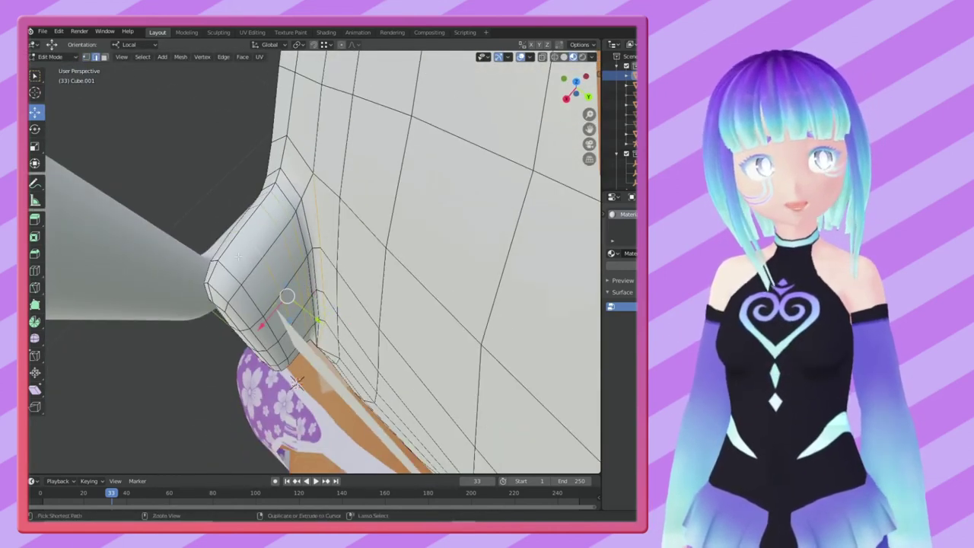
key("ctrl+x")
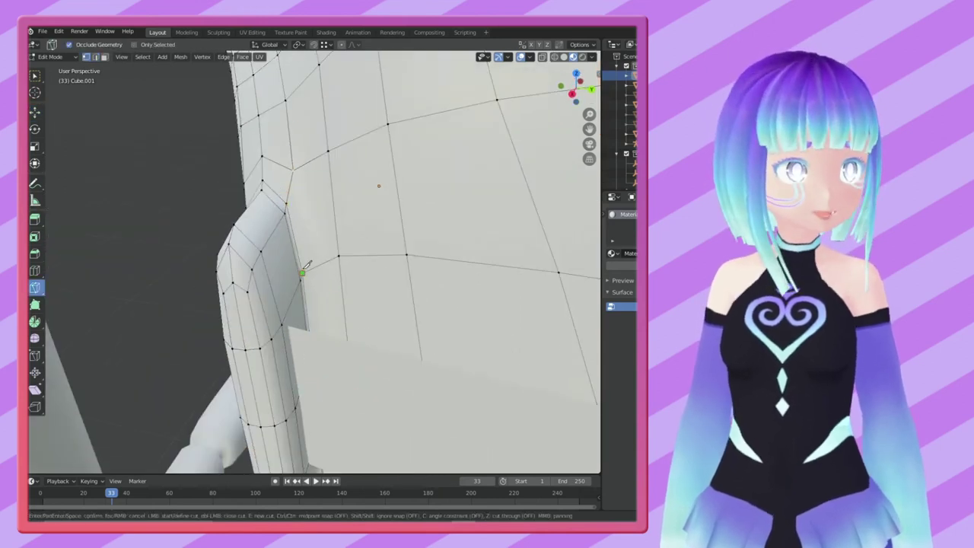
middle_click_drag(265, 185, 345, 371)
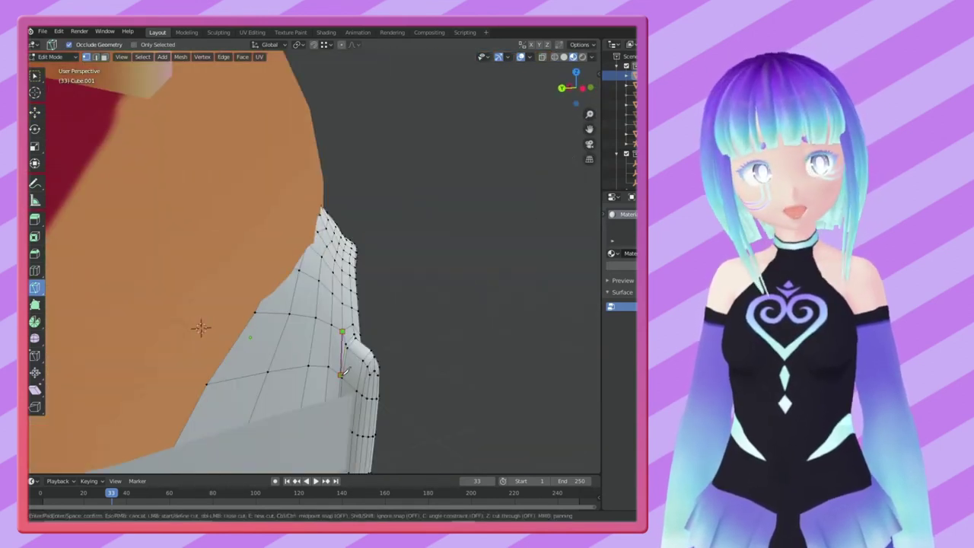